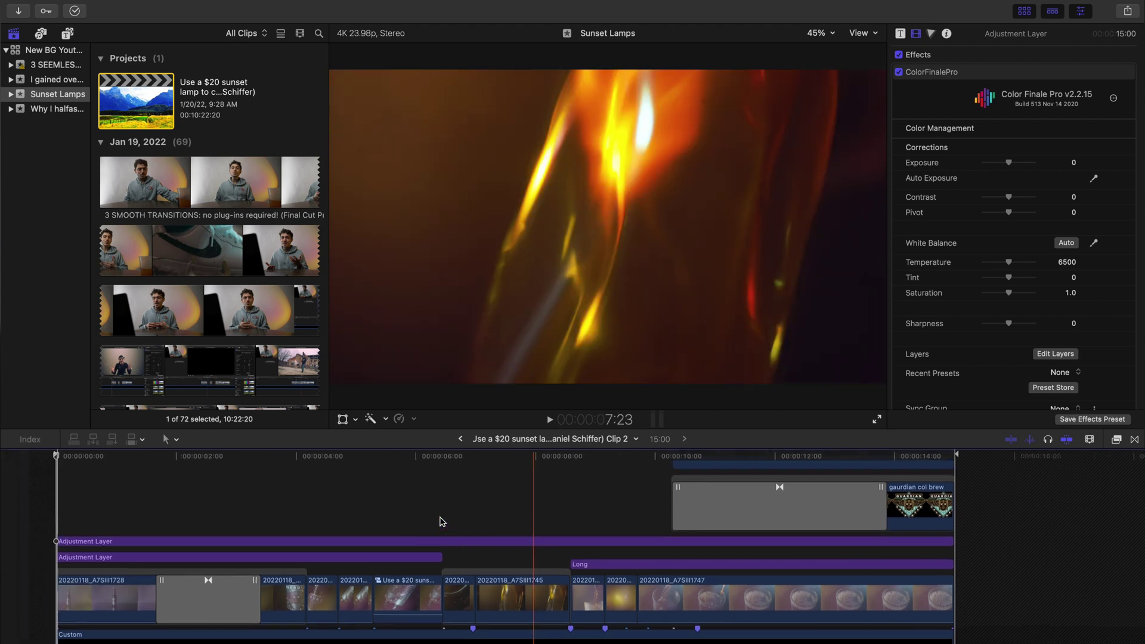
- Play back the opening second of the bottle sequence from the timeline's start
scroll(41, 513, "up", 3)
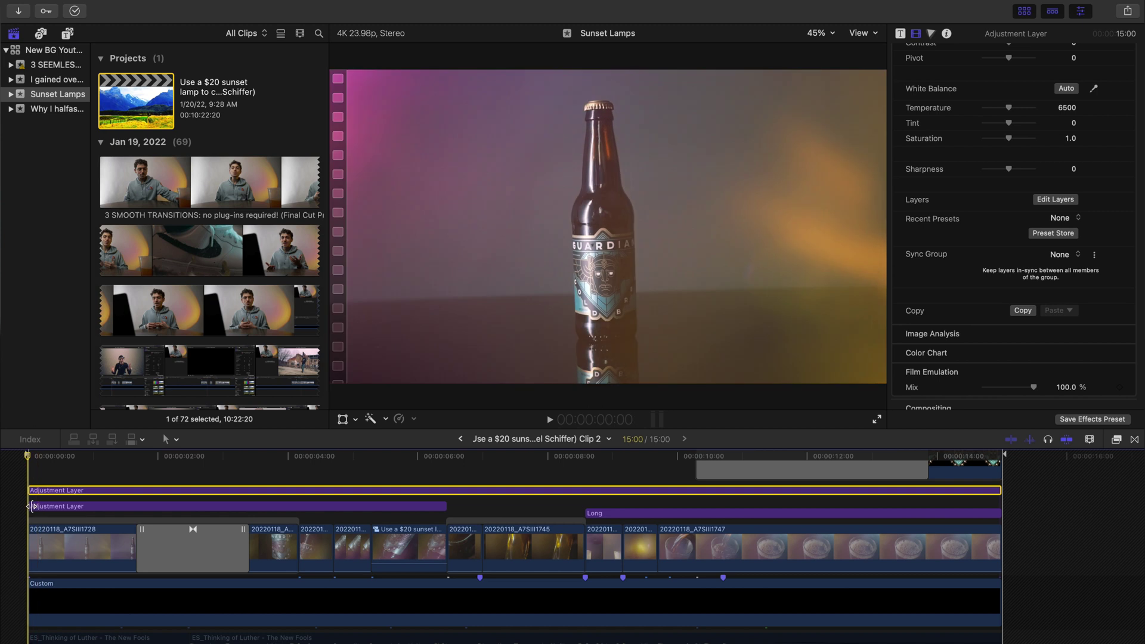
key("space")
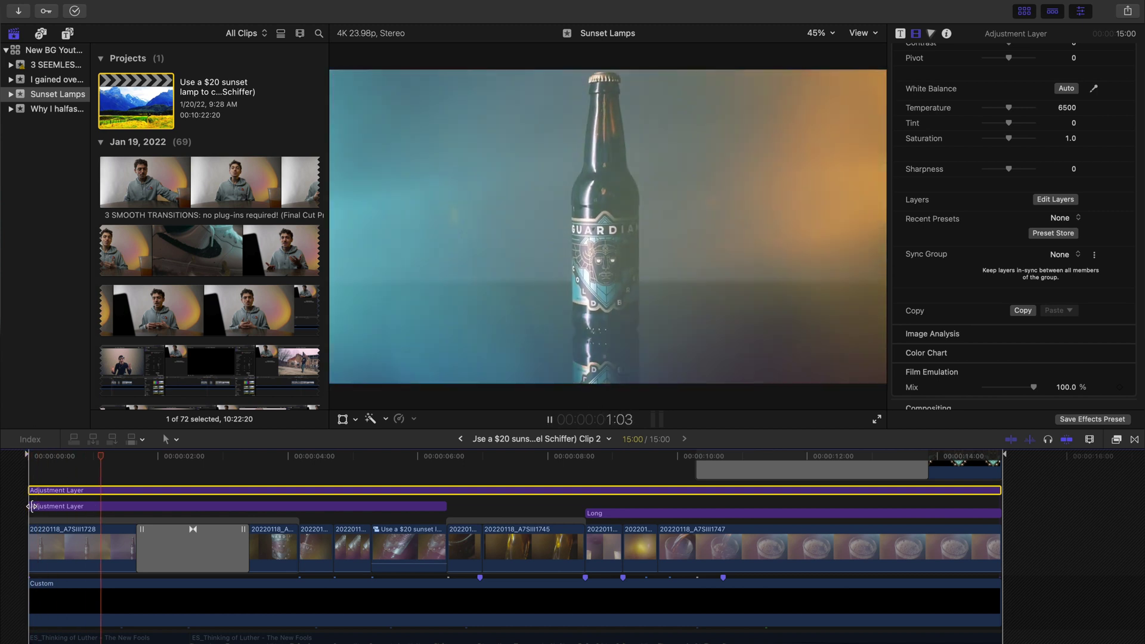
key("space")
- Turn off Transform on the first clip and disable the TKY Camera Shake Effect on the shorter adjustment layer
left_click(45, 543)
scroll(920, 113, "down", 1)
left_click(899, 106)
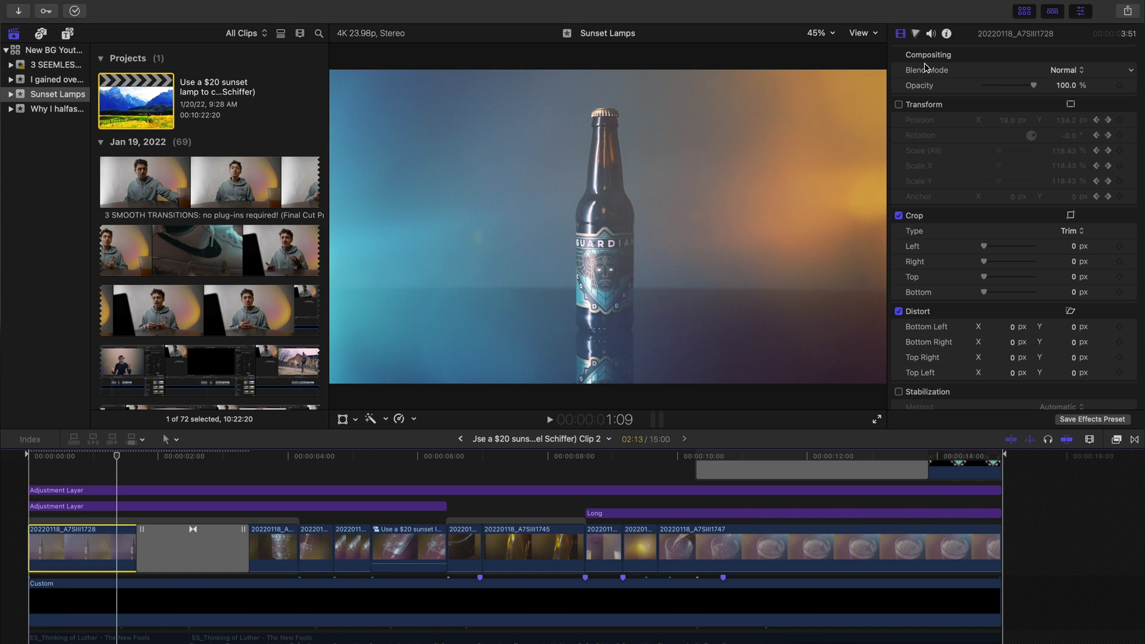
scroll(926, 67, "down", 3)
left_click(61, 507)
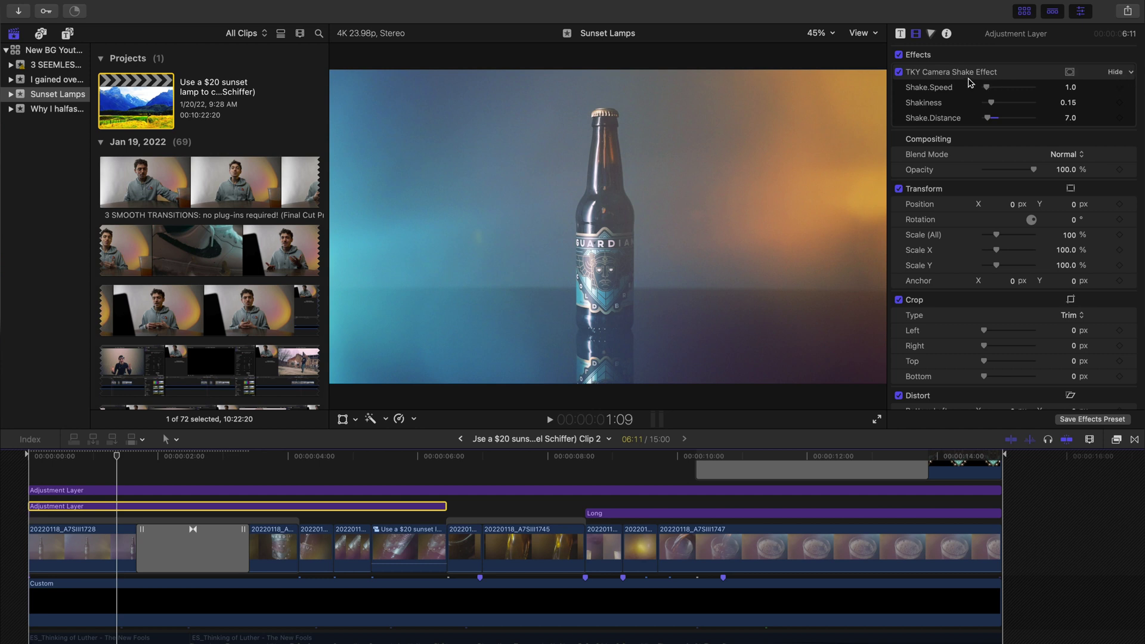
left_click(899, 73)
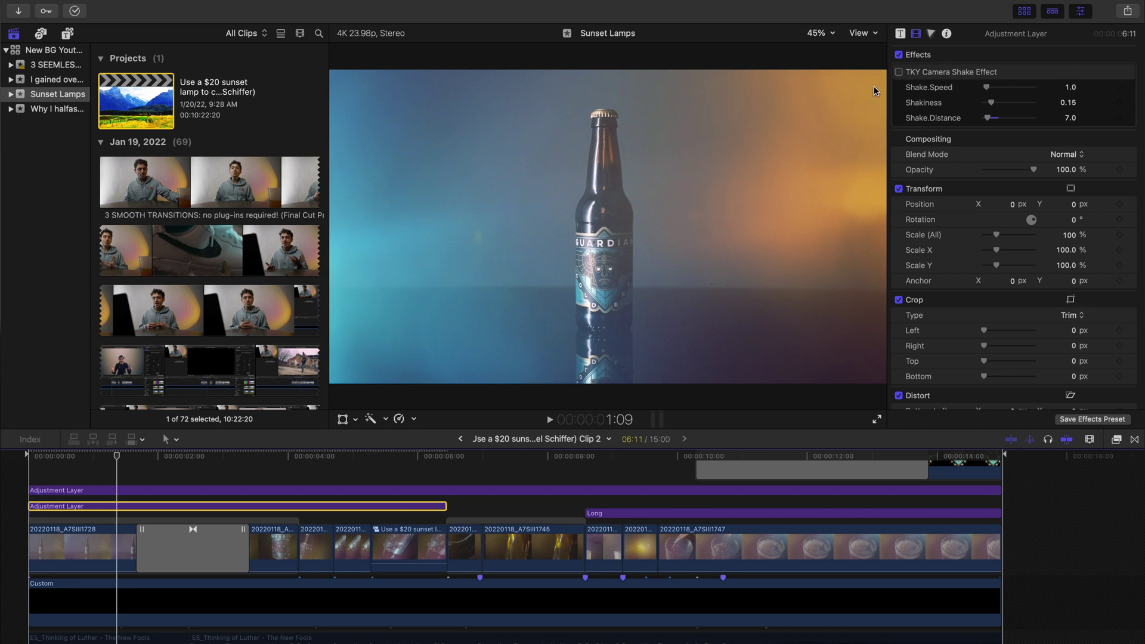
- Play the opening clip from the start without the Transform animation and camera shake
key("Home")
key("space")
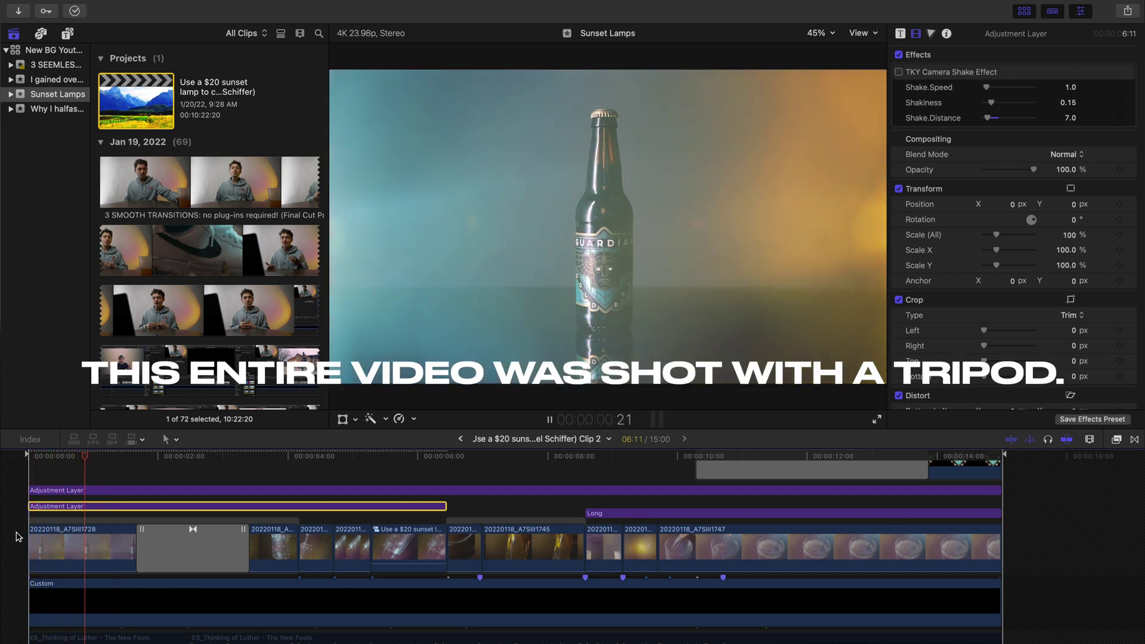
key("space")
key("space")
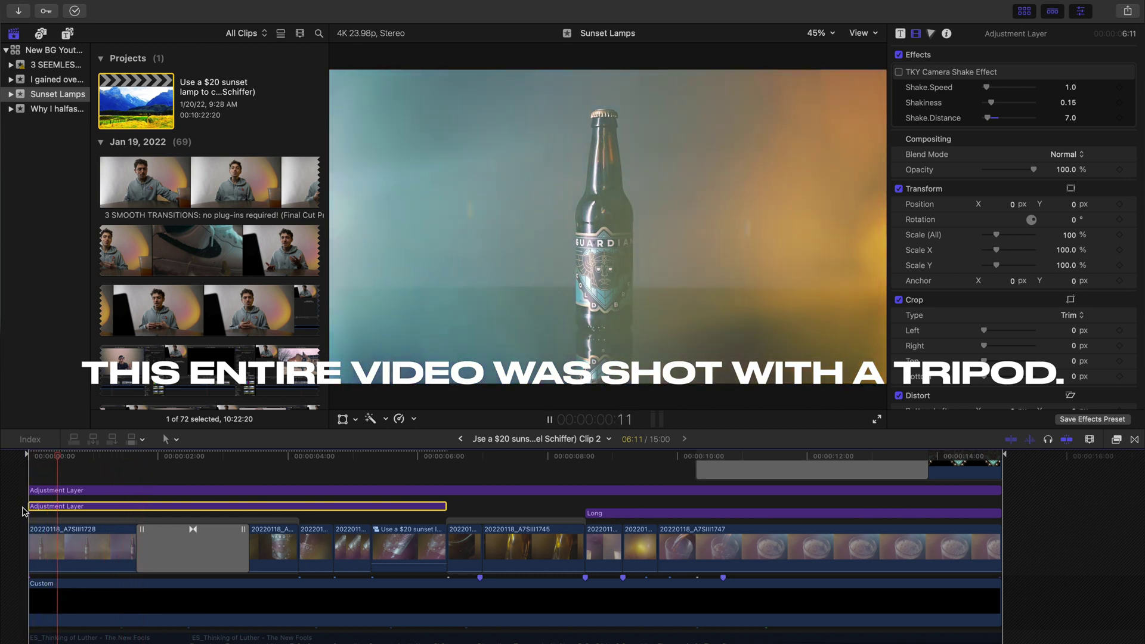
left_click(19, 469)
key("space")
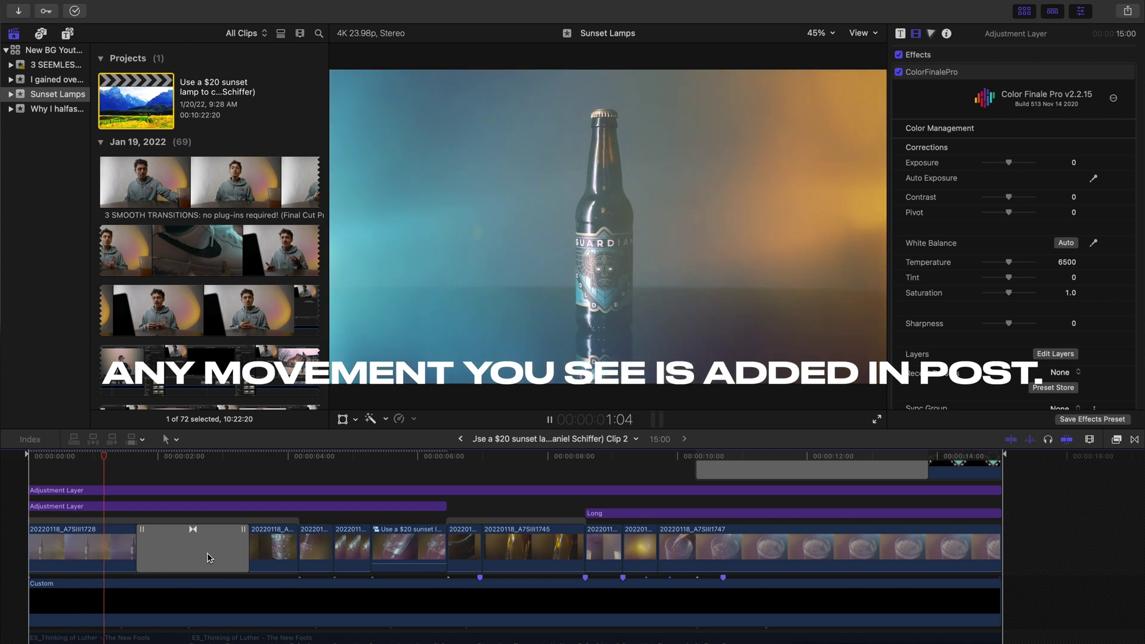
key("space")
- Turn Transform back on for the first clip and step through its Scale keyframes
key("Home")
key("c")
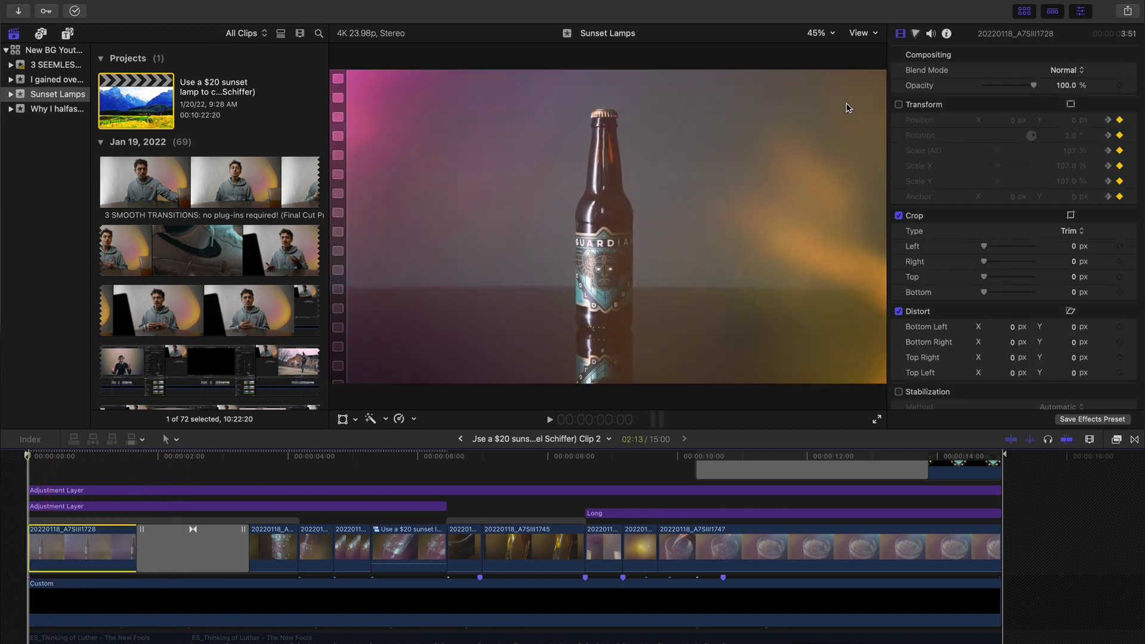
left_click(899, 104)
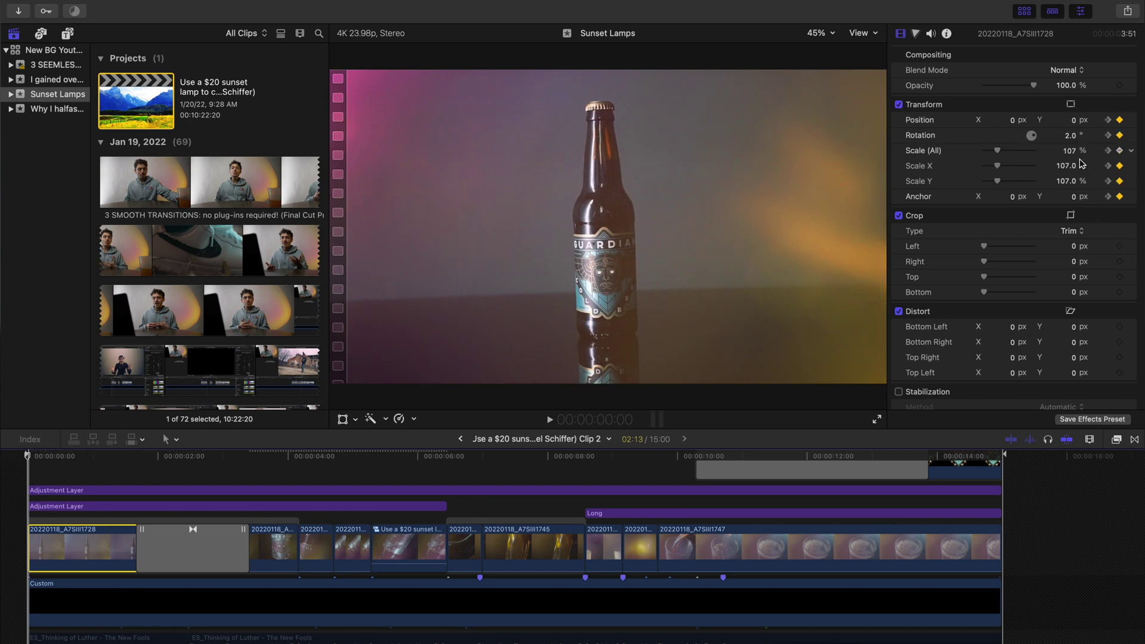
left_click(1108, 151)
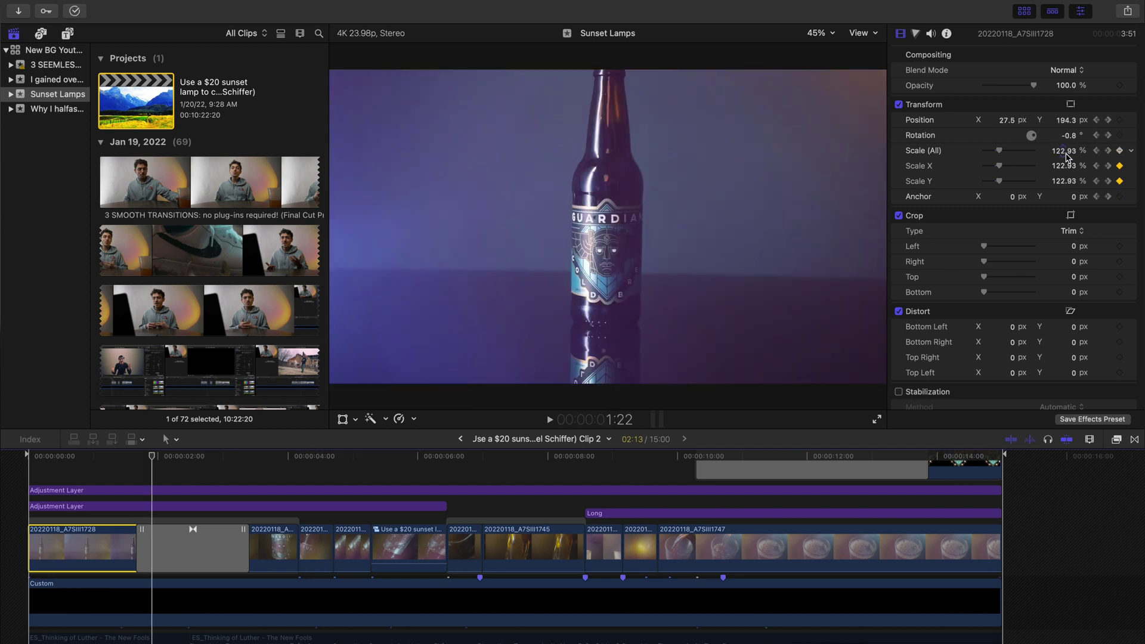
left_click(1096, 152)
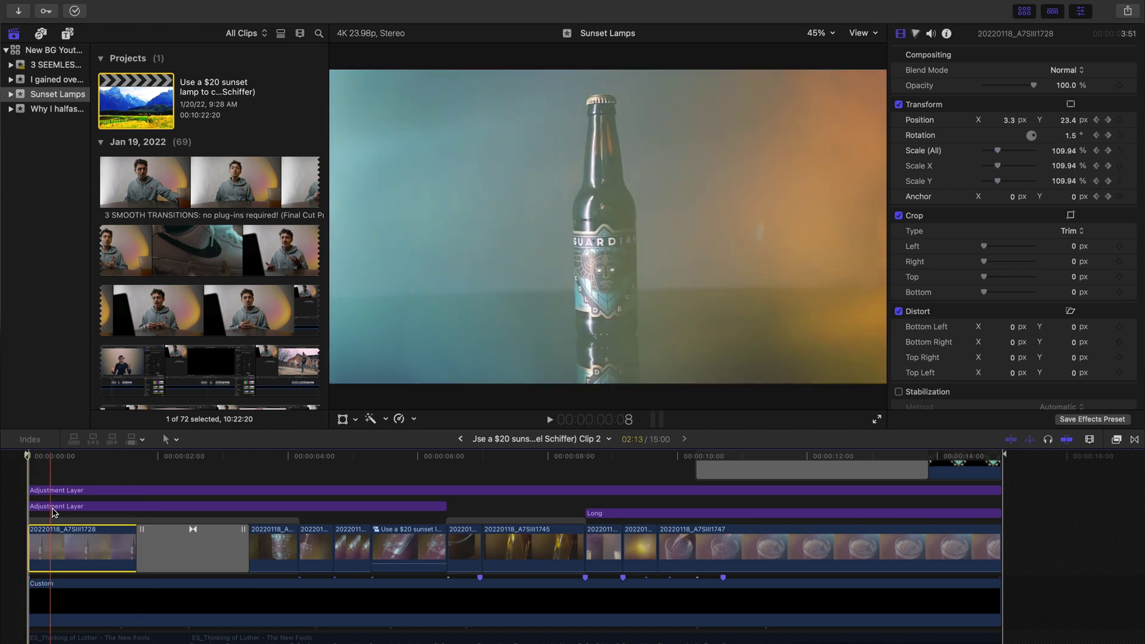
- Play the opening with the first clip's Transform animation on and the adjustment layer's camera shake off
left_click(62, 508)
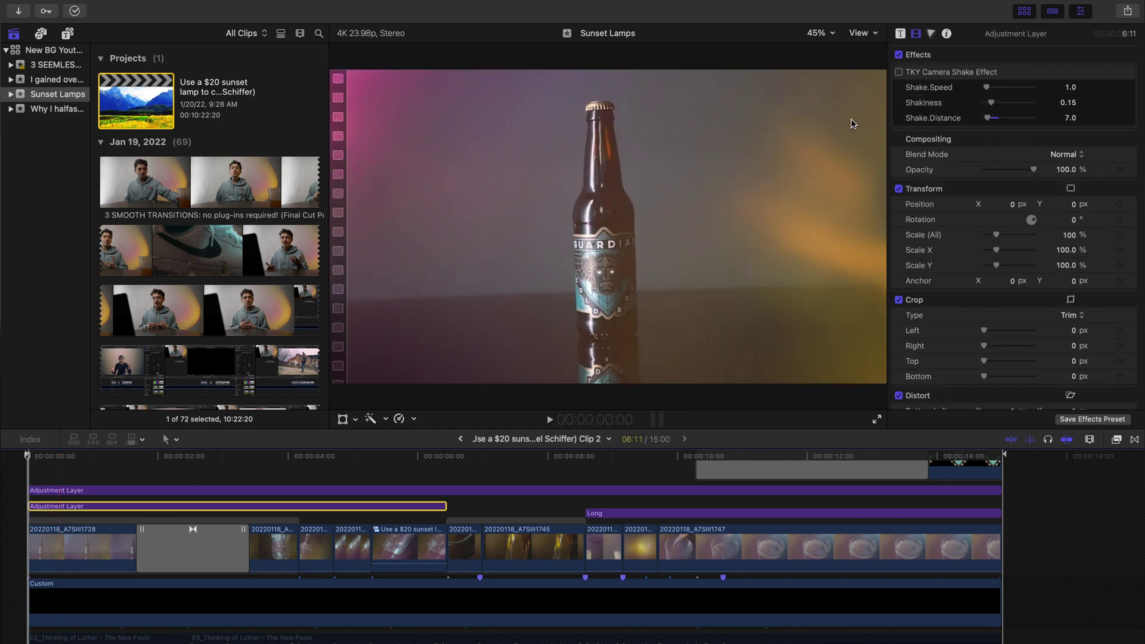
key("space")
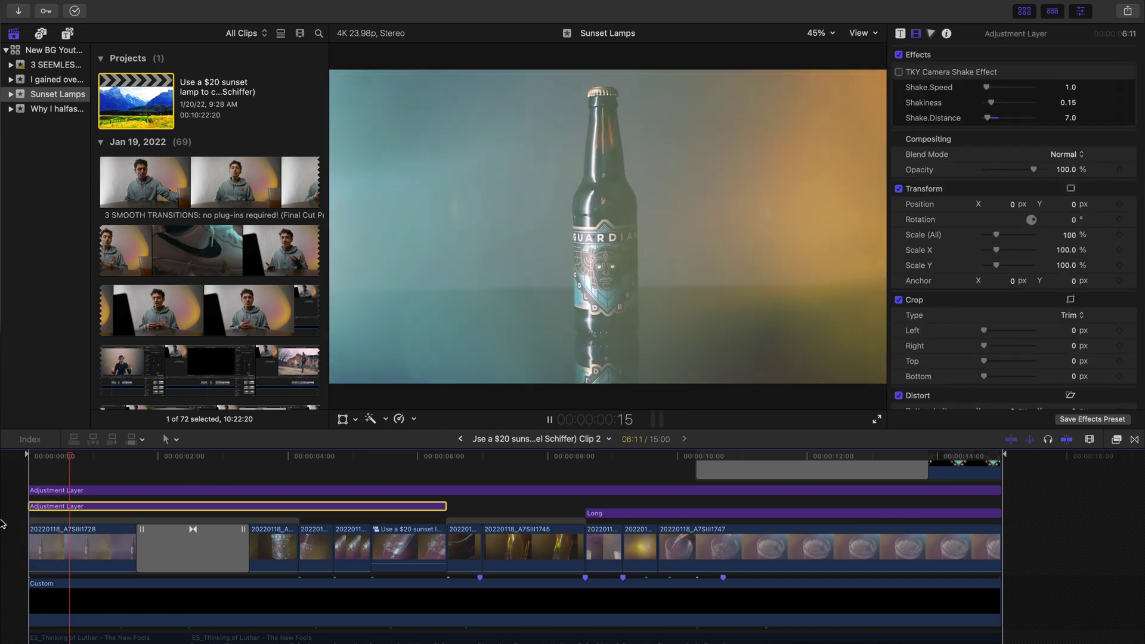
left_click(3, 524)
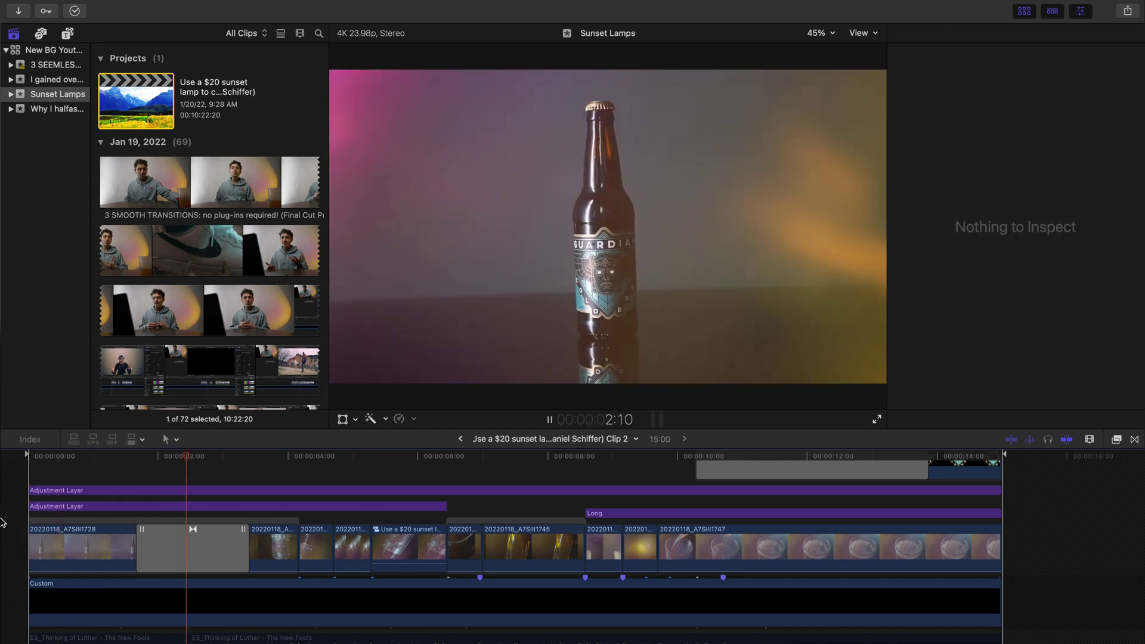
key("space")
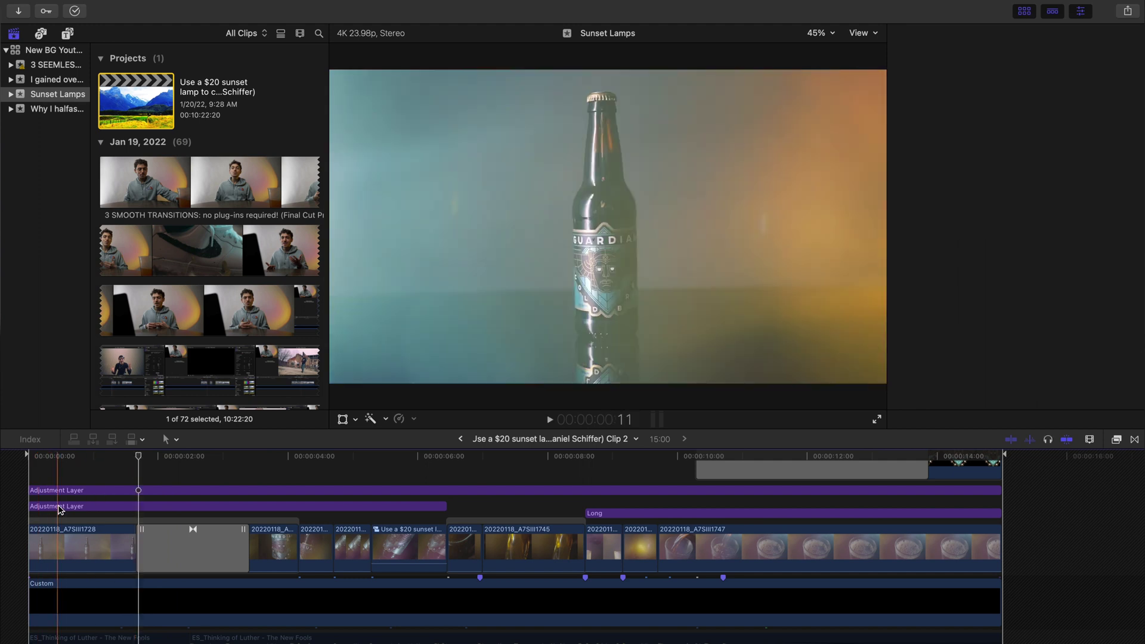
- Re-enable the TKY Camera Shake Effect on the shorter adjustment layer and replay the opening shots
left_click(53, 507)
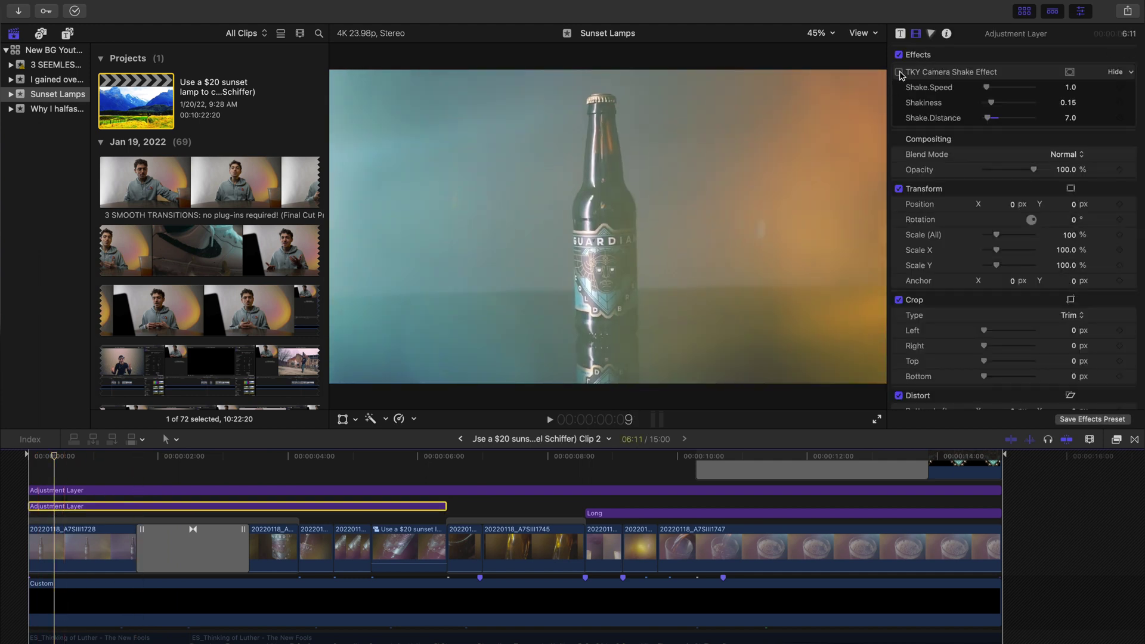
key("Home")
key("space")
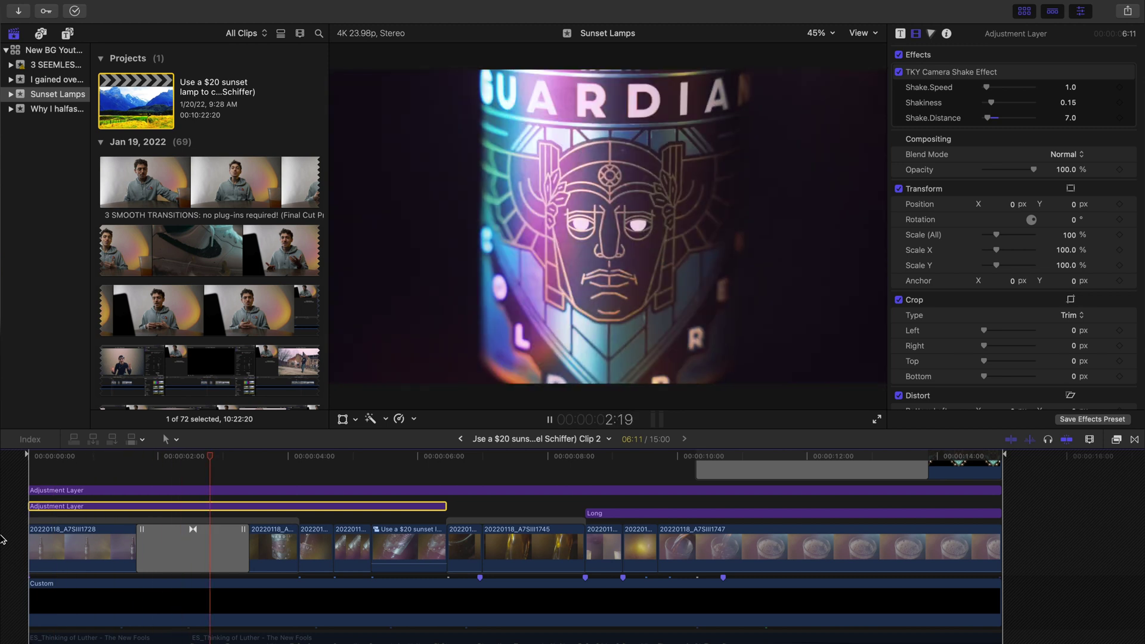
left_click(3, 540)
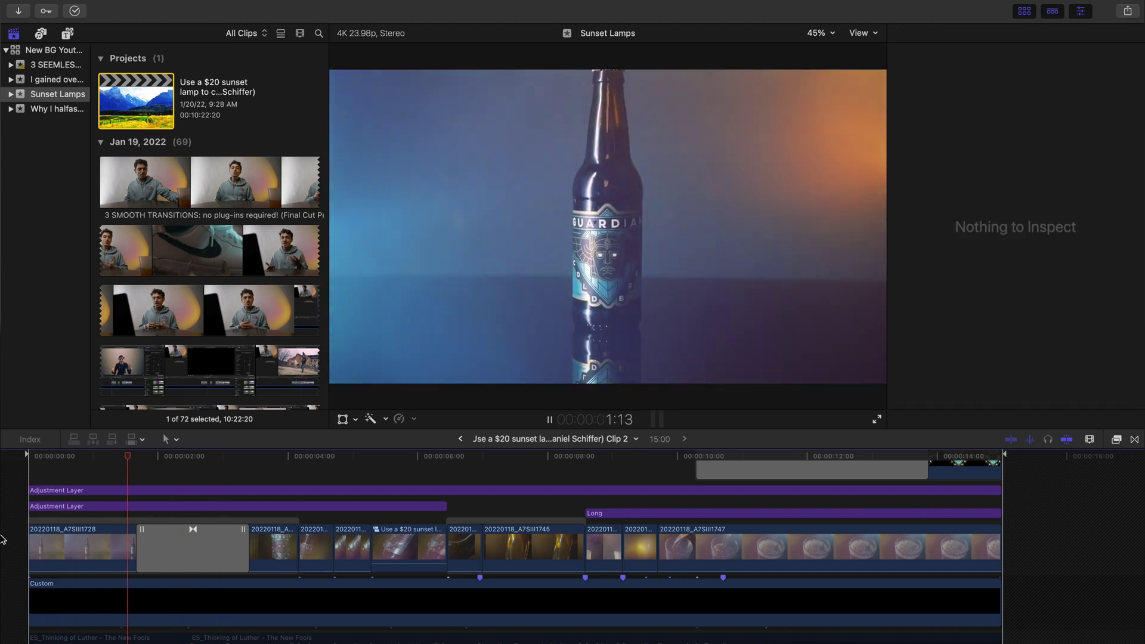
left_click(6, 537)
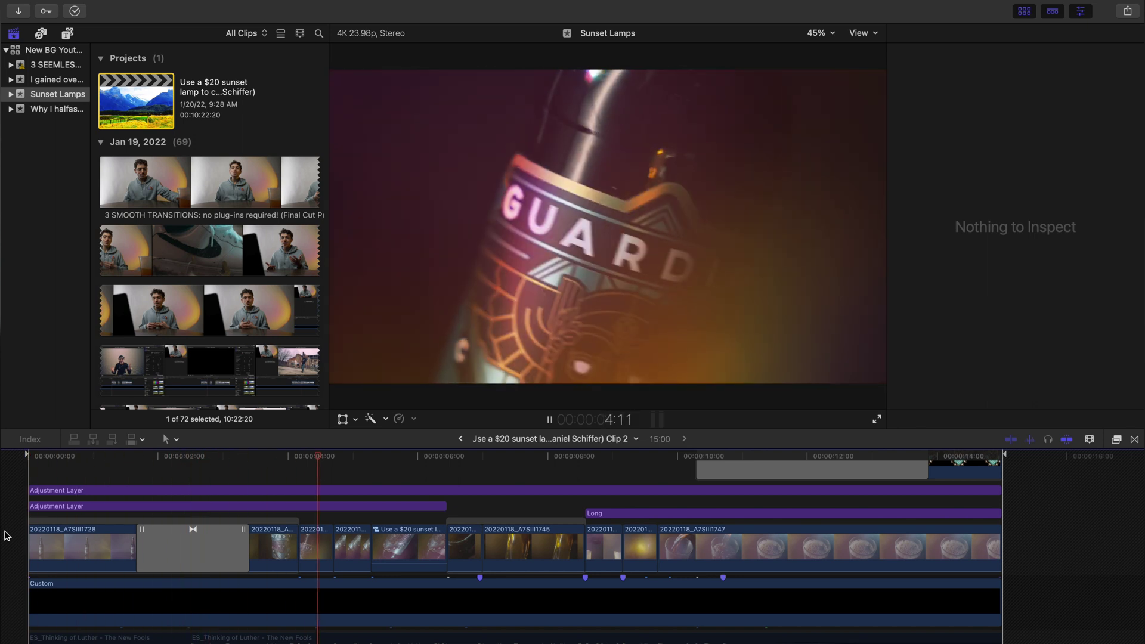
key("Home")
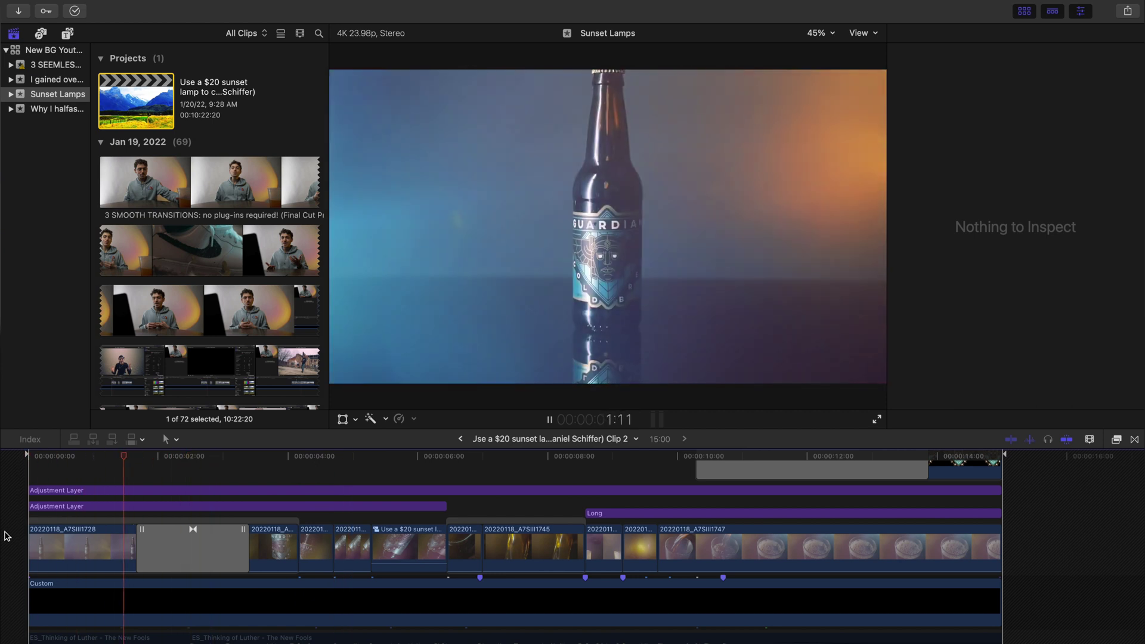
- Play through the transition between the first two clips, starting just before the two-second mark
left_click(192, 490)
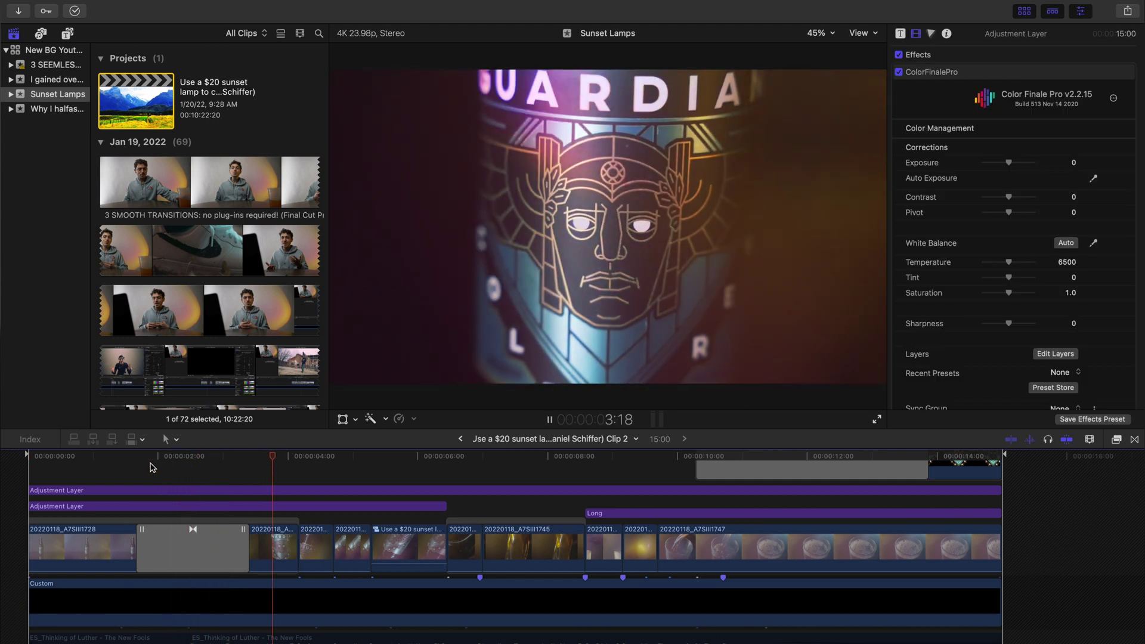
left_click(155, 468)
left_click(150, 468)
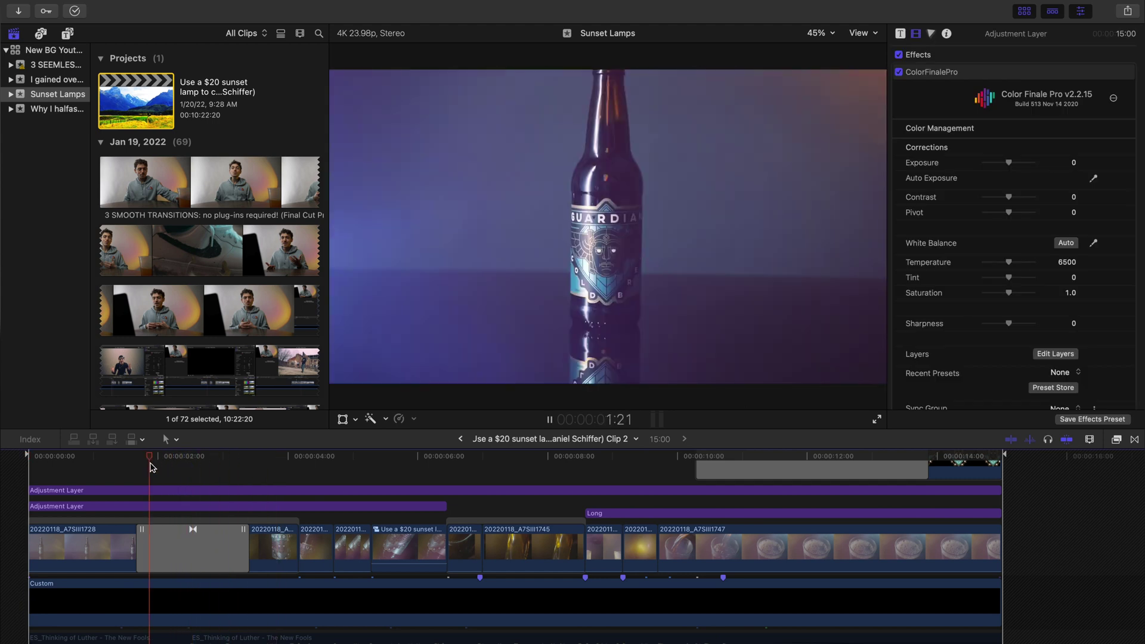
key("space")
left_click(150, 468)
- Examine the settings and both edges of the Smooth Zoom In Tool transition after the first clip, and play it back
left_click(157, 551)
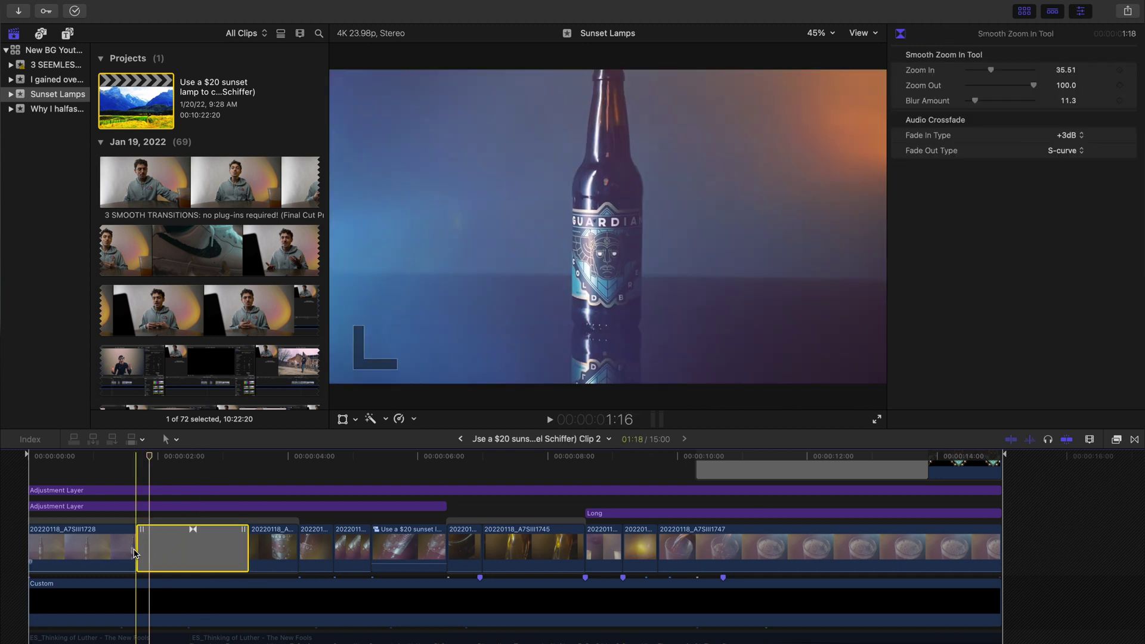
left_click_drag(141, 550, 139, 552)
left_click_drag(246, 550, 247, 553)
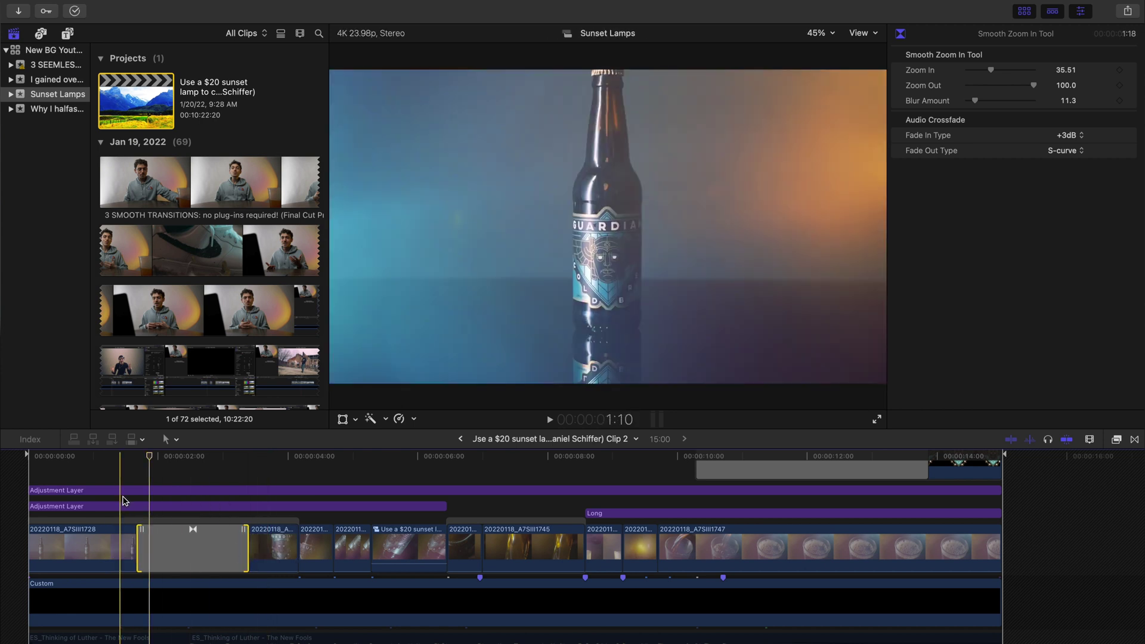
key("space")
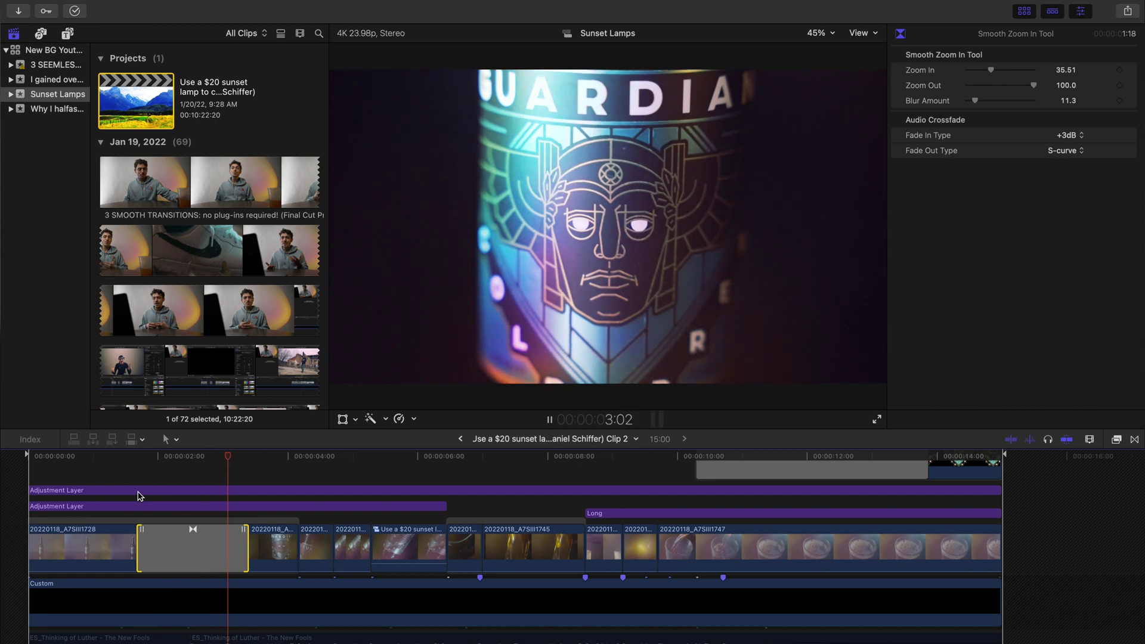
key("space")
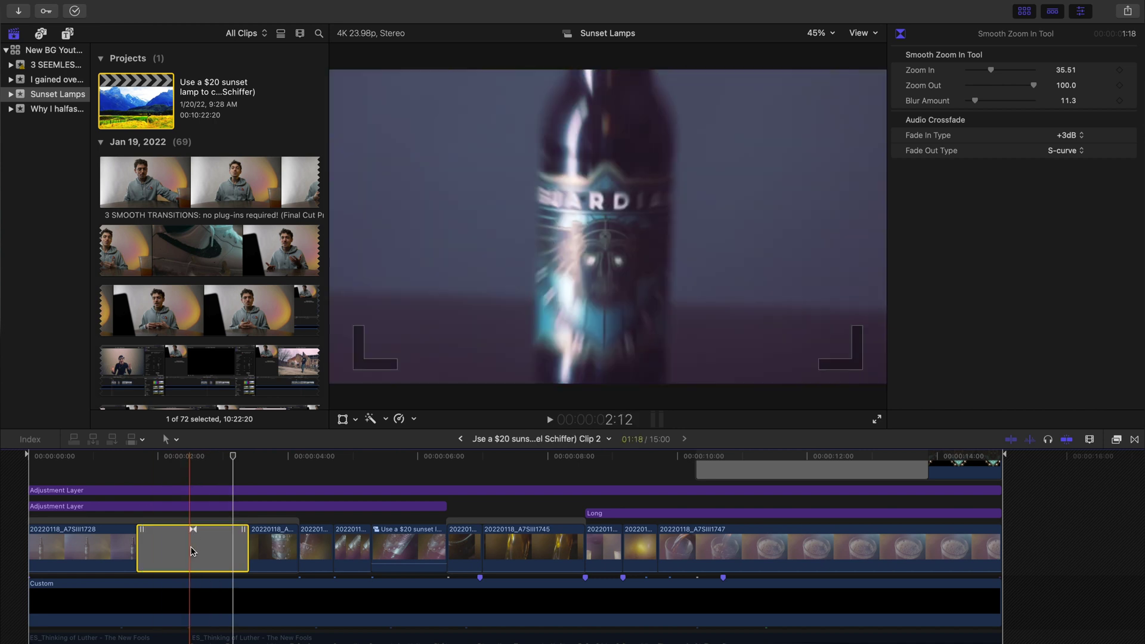
- Delete the Smooth Zoom In Tool transition between the first two clips and play across the bare cut
key("Delete")
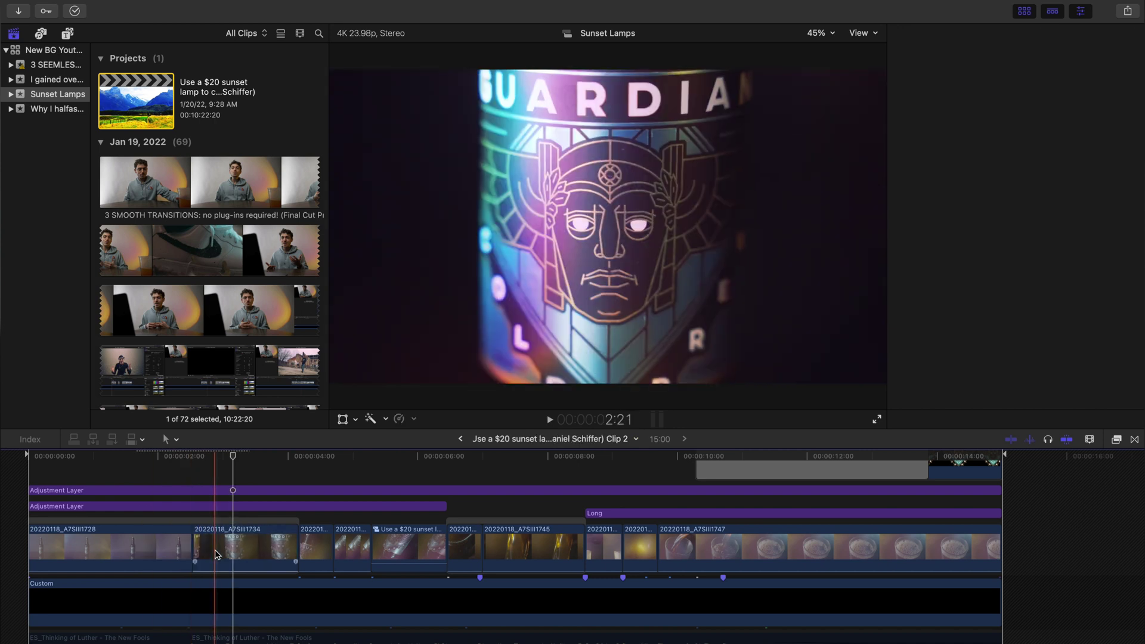
left_click(187, 515)
key("space")
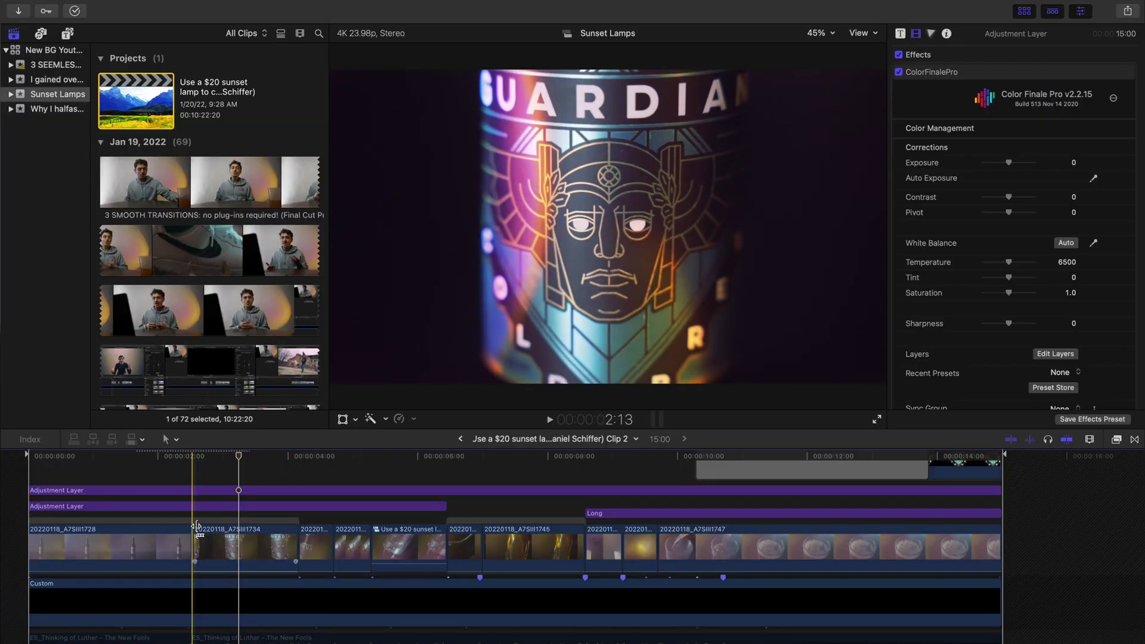
- Reveal clip 20220118_A7SIII1734 in the browser and inspect its source footage around the used range
left_click(214, 539)
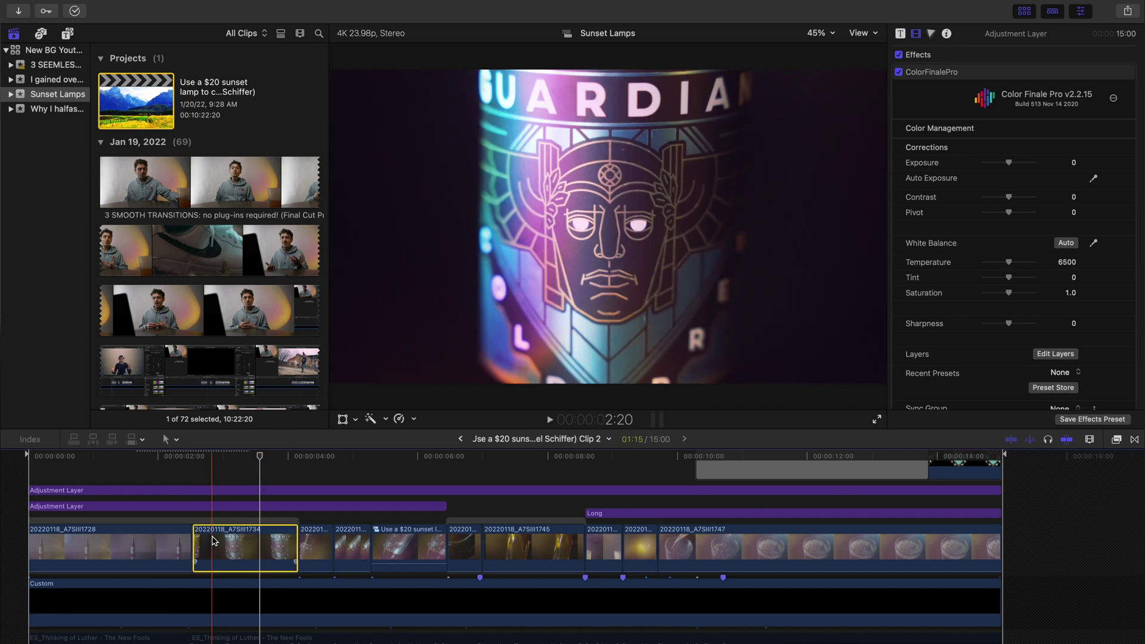
right_click(214, 540)
key("Escape")
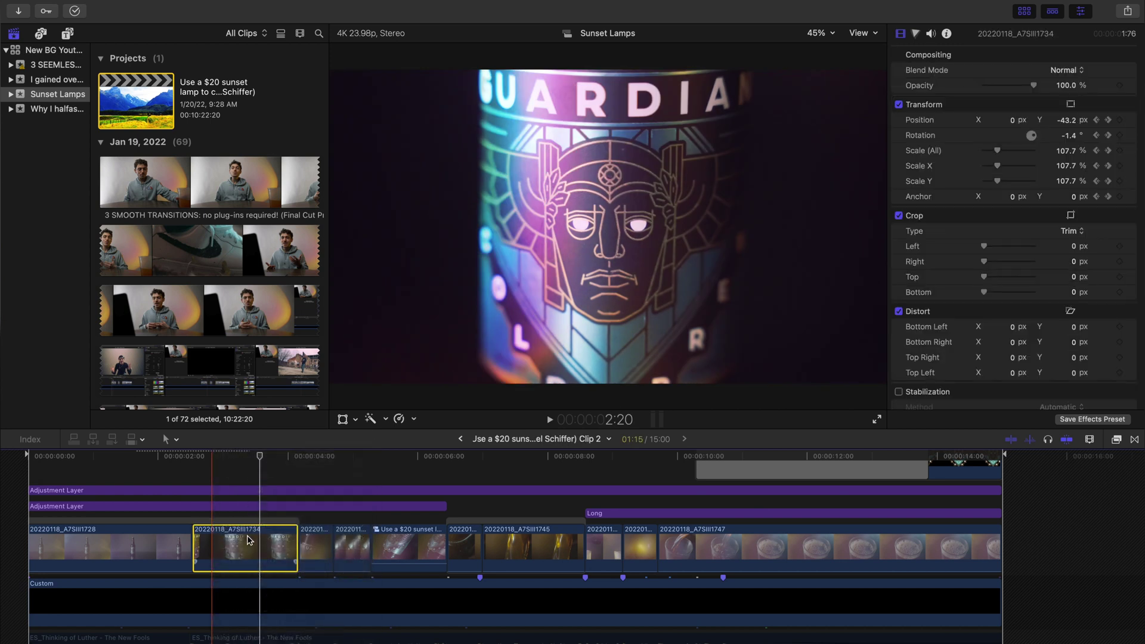
key("shift+f")
left_click(212, 377)
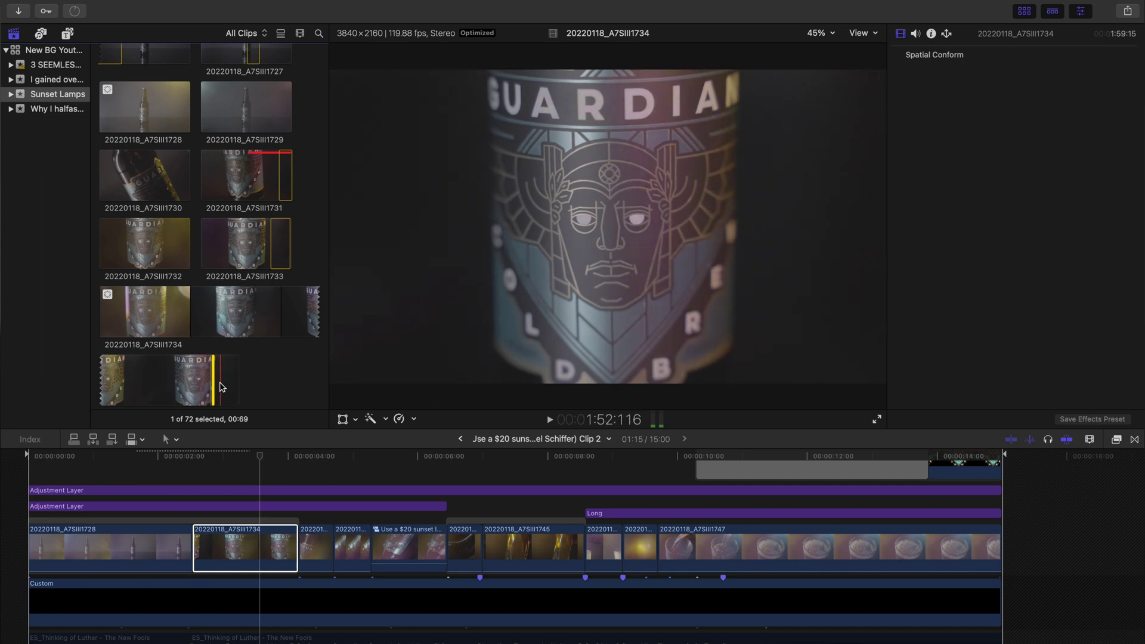
- Restore the Smooth Zoom In Tool transition between the first two clips and select the first clip
left_click(212, 549)
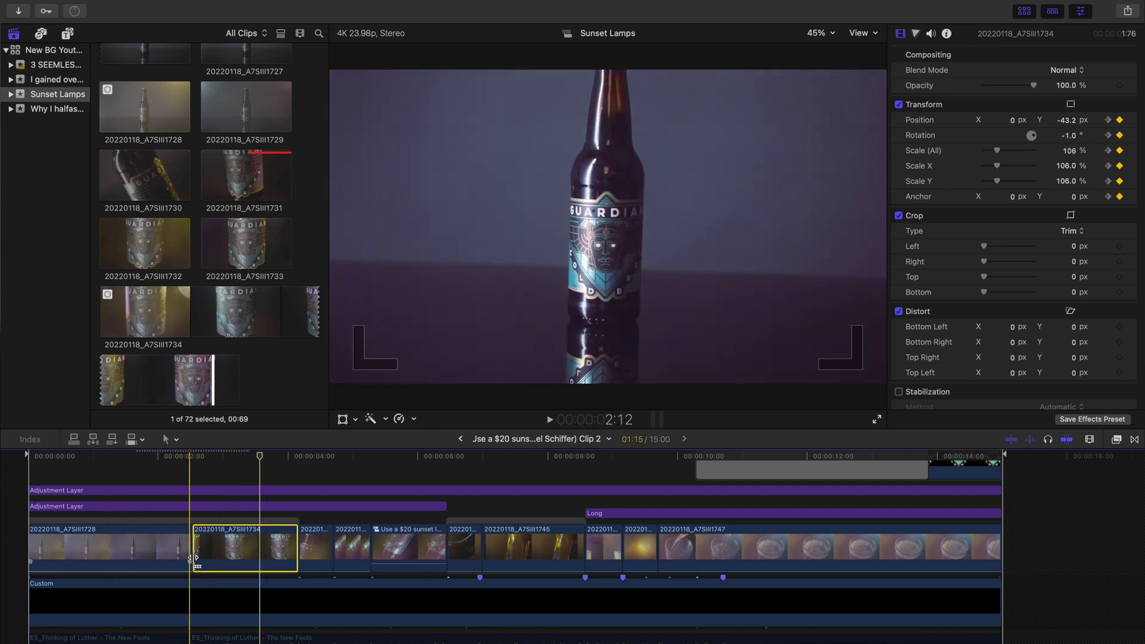
key("super+t")
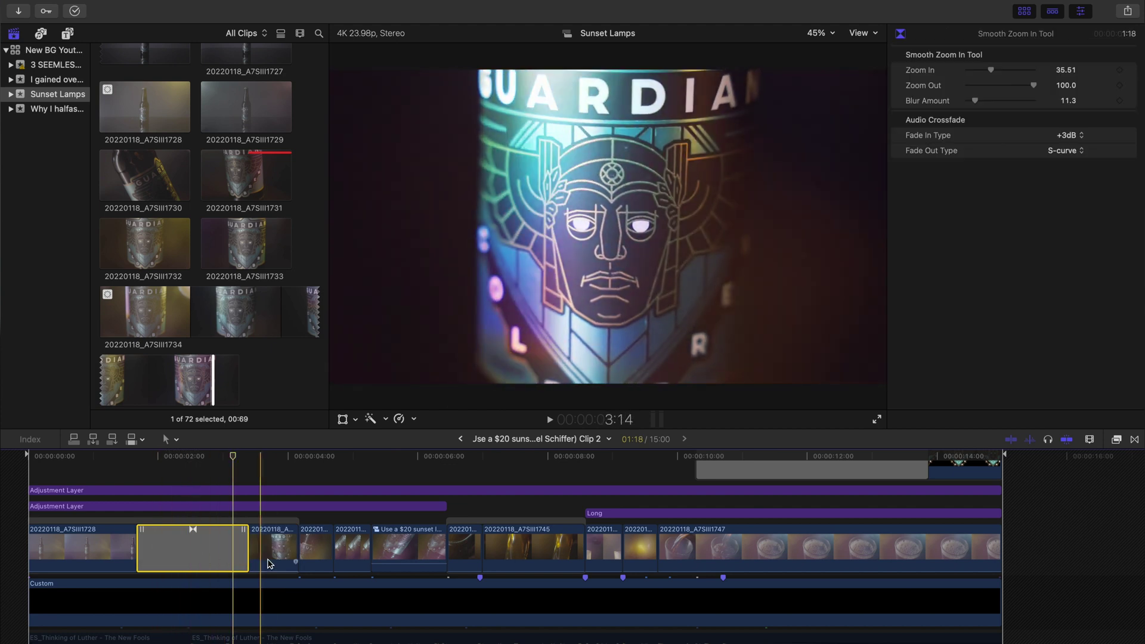
left_click(117, 556)
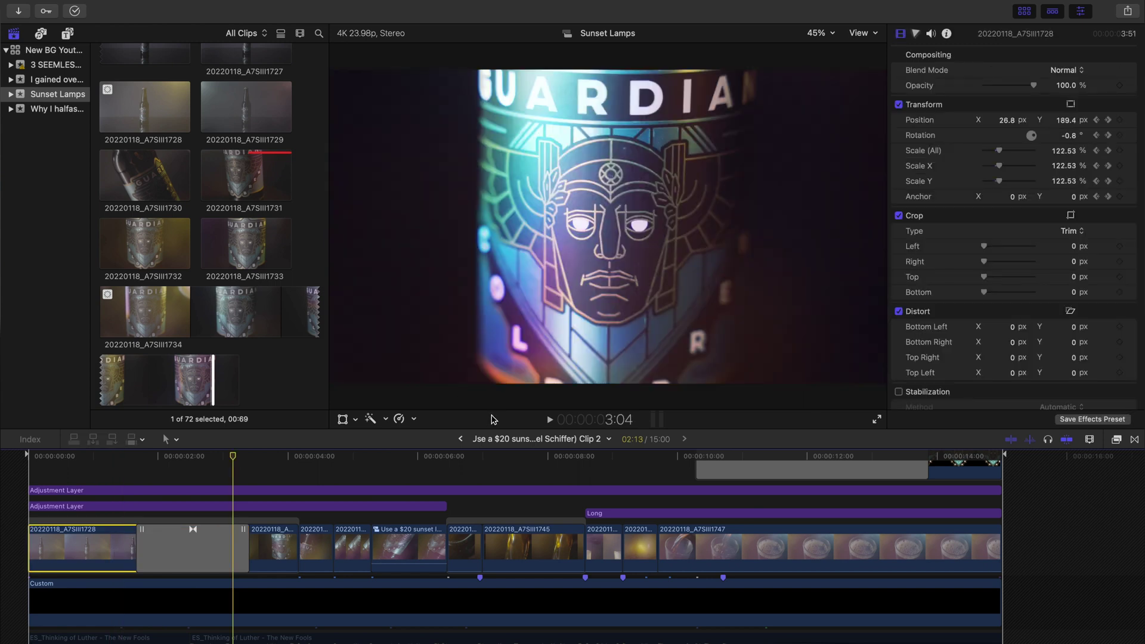
- Open the Custom Speed settings of the first clip, and of clip 20220118_A7SIII1734 after the transition, to display their speed segments
left_click(411, 419)
left_click(432, 504)
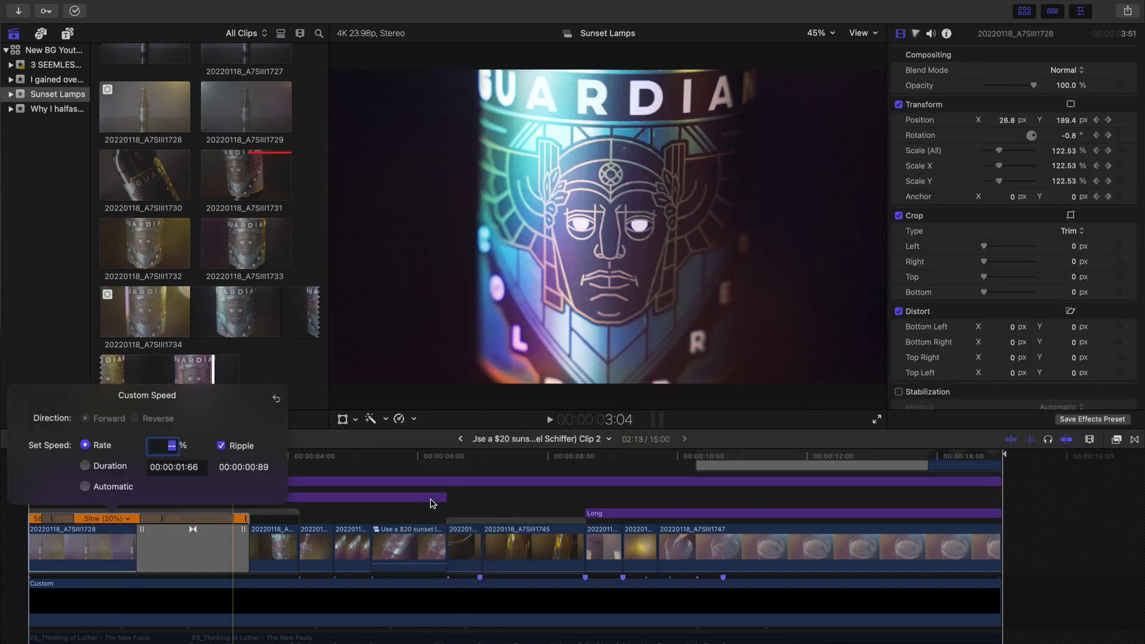
left_click(258, 554)
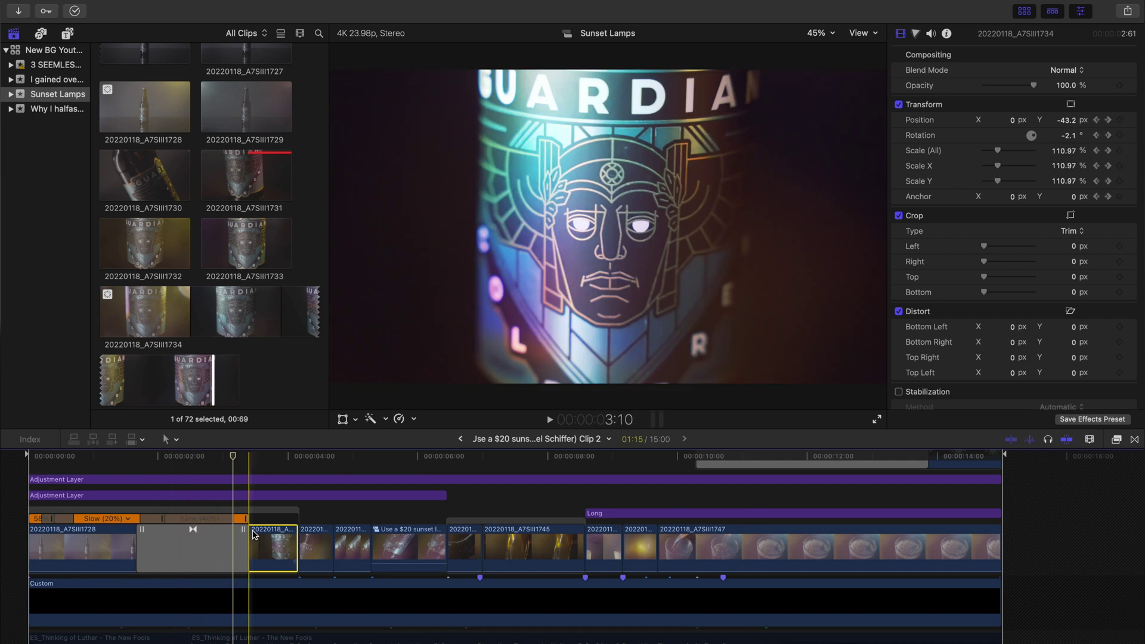
left_click(410, 419)
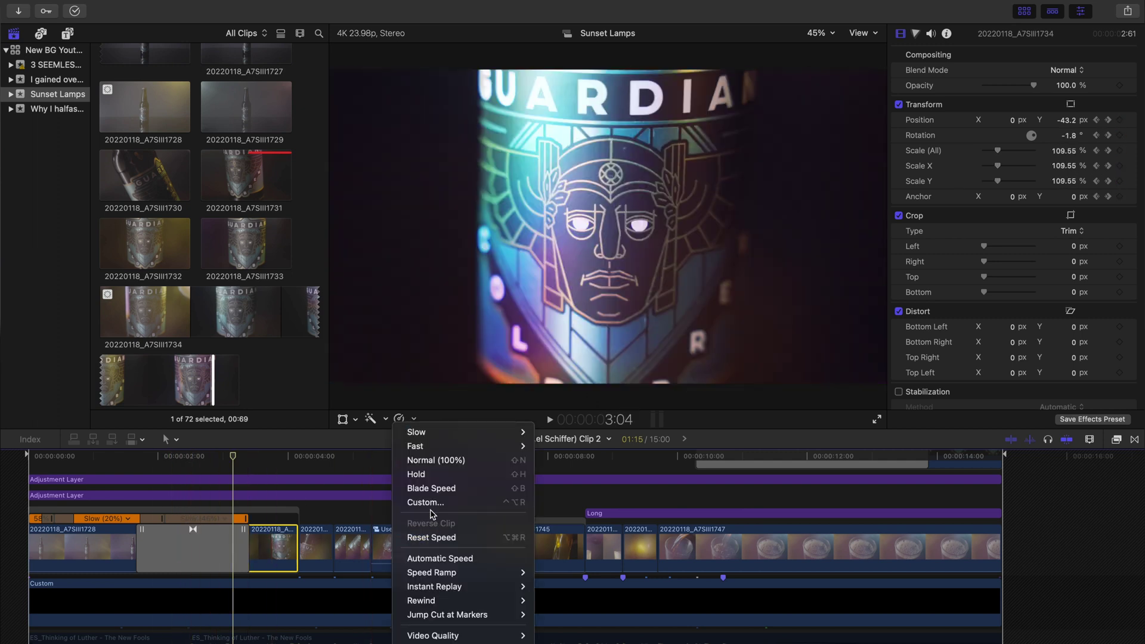
left_click(433, 503)
left_click(287, 539)
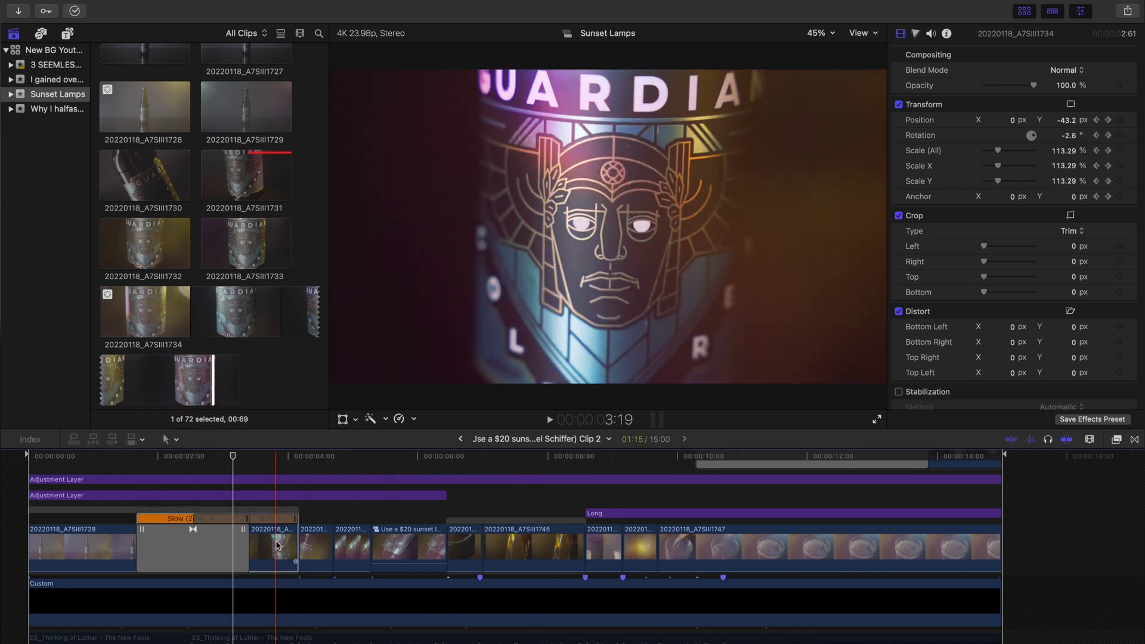
left_click(260, 542)
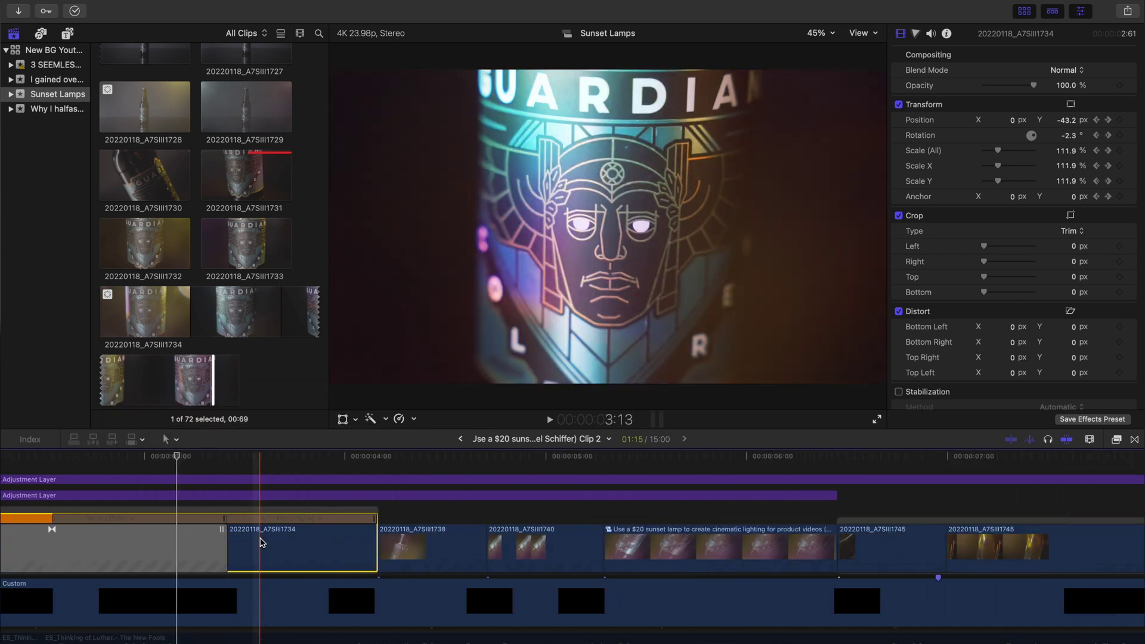
key("super+equal")
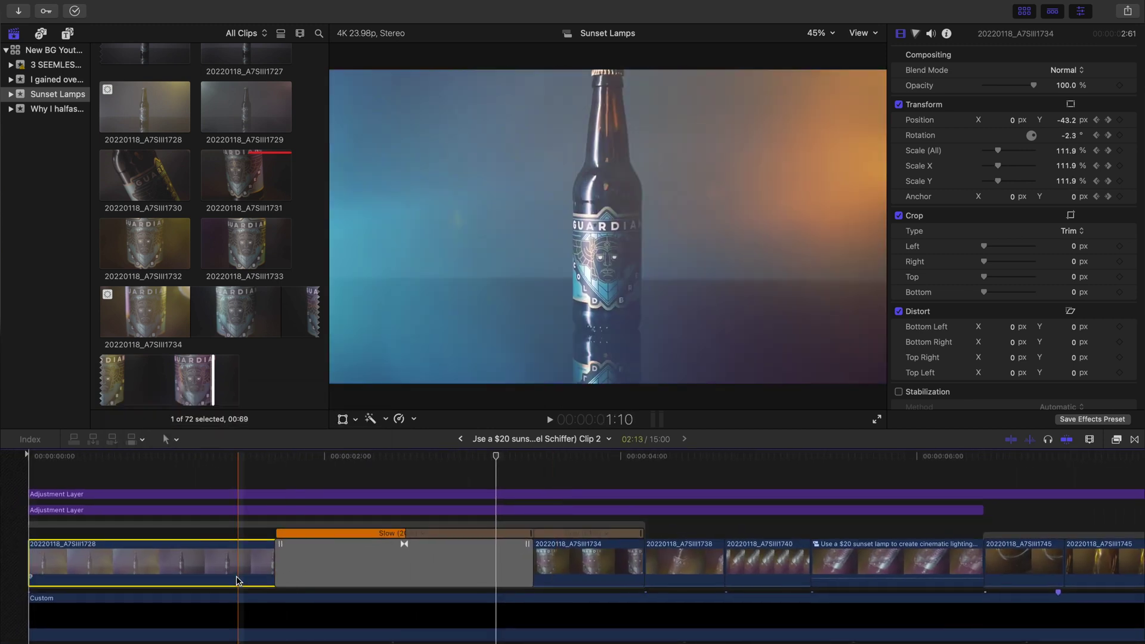
- Bring up the Custom Speed settings of clip 20220118_A7SIII1728 again so its retiming bar shows above the clip
right_click(238, 564)
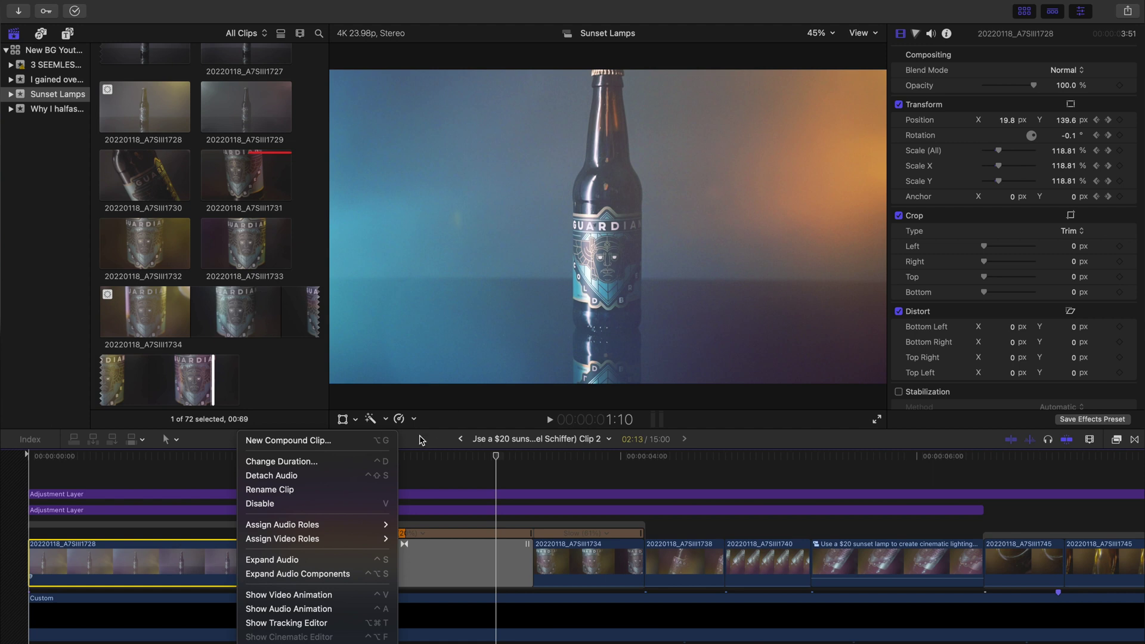
left_click(412, 419)
left_click(411, 418)
mouse_move(443, 598)
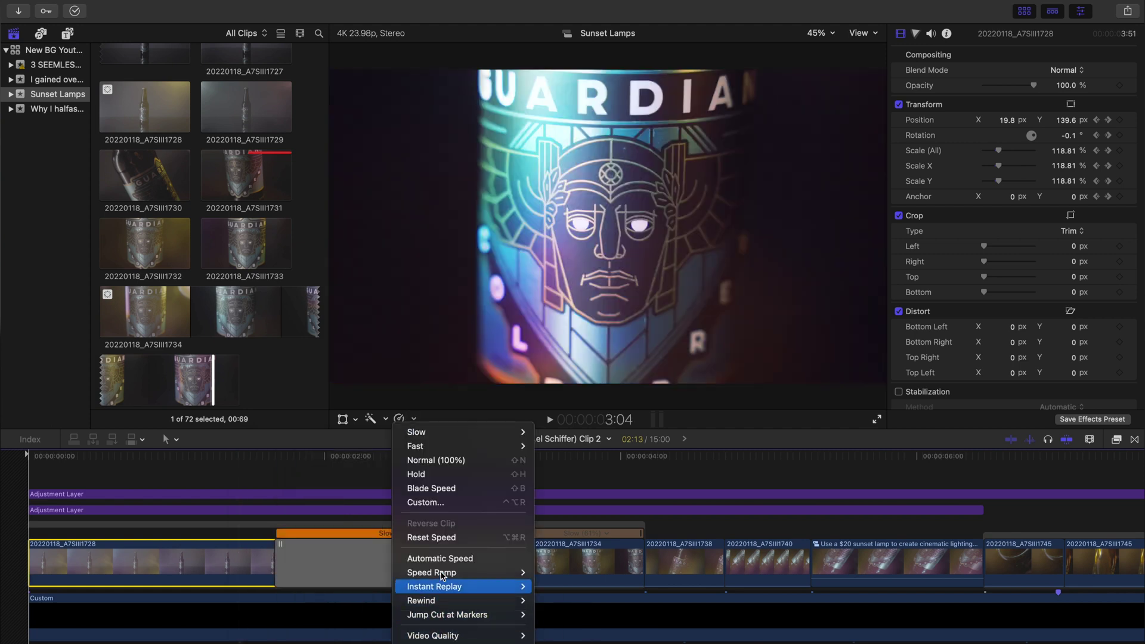
left_click(445, 504)
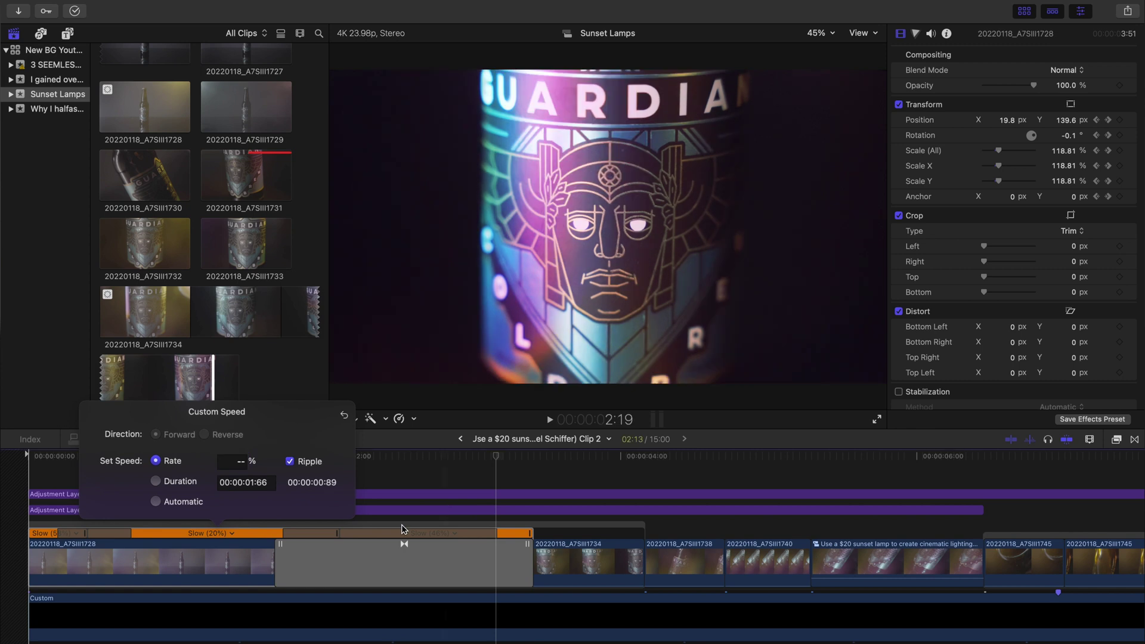
left_click(234, 563)
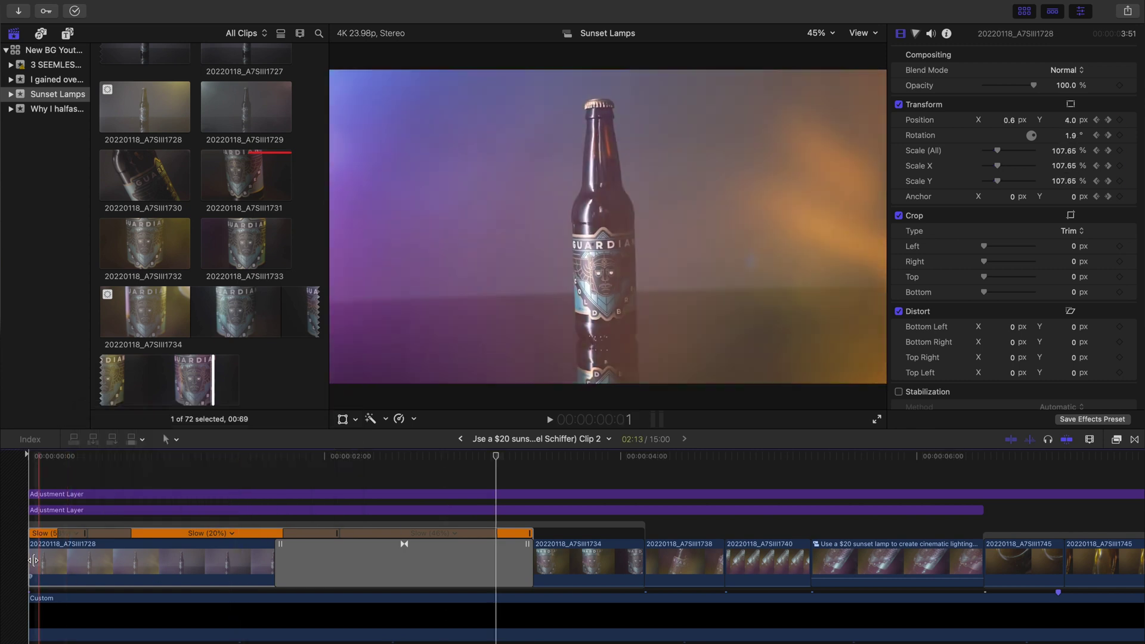
- Play the beginning of the first clip and inspect its slow-motion speed segments up close
key("space")
key("space")
left_click(50, 560)
key("super+equal")
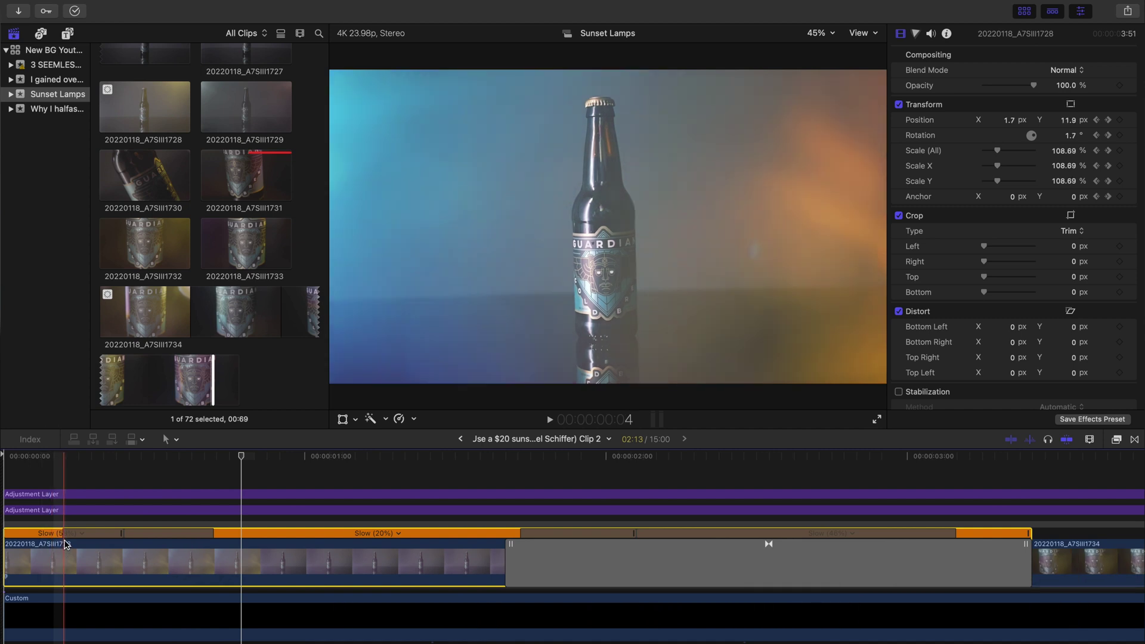
key("super+minus")
key("super+minus")
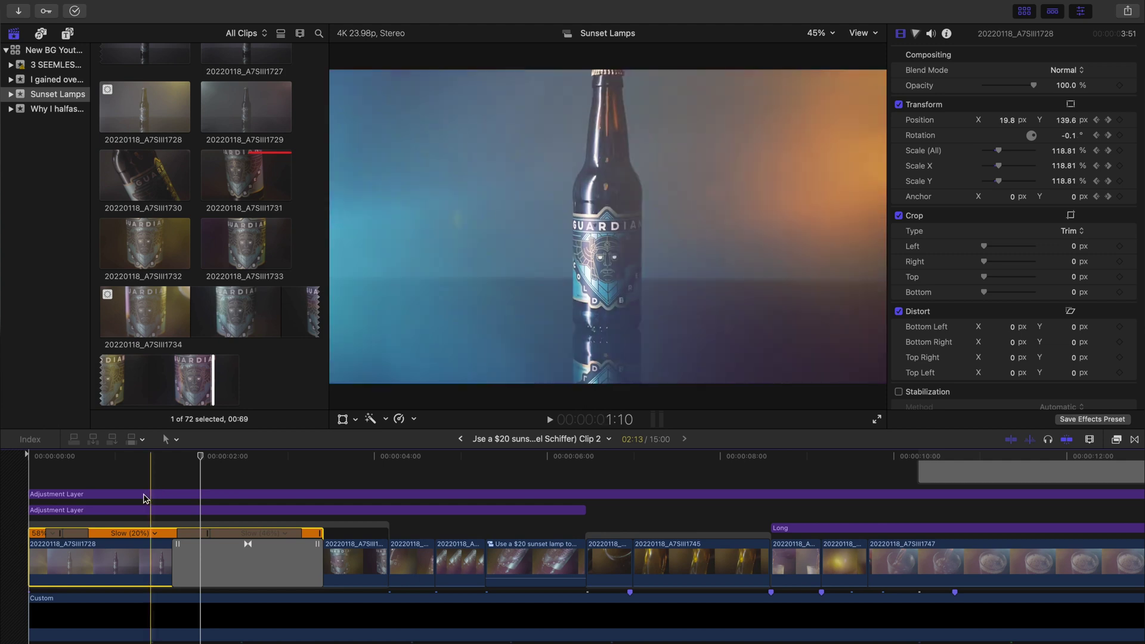
- Play the opening repeatedly from the start and from just before the zoom transition to check the speed ramp into the second clip
left_click(30, 480)
key("space")
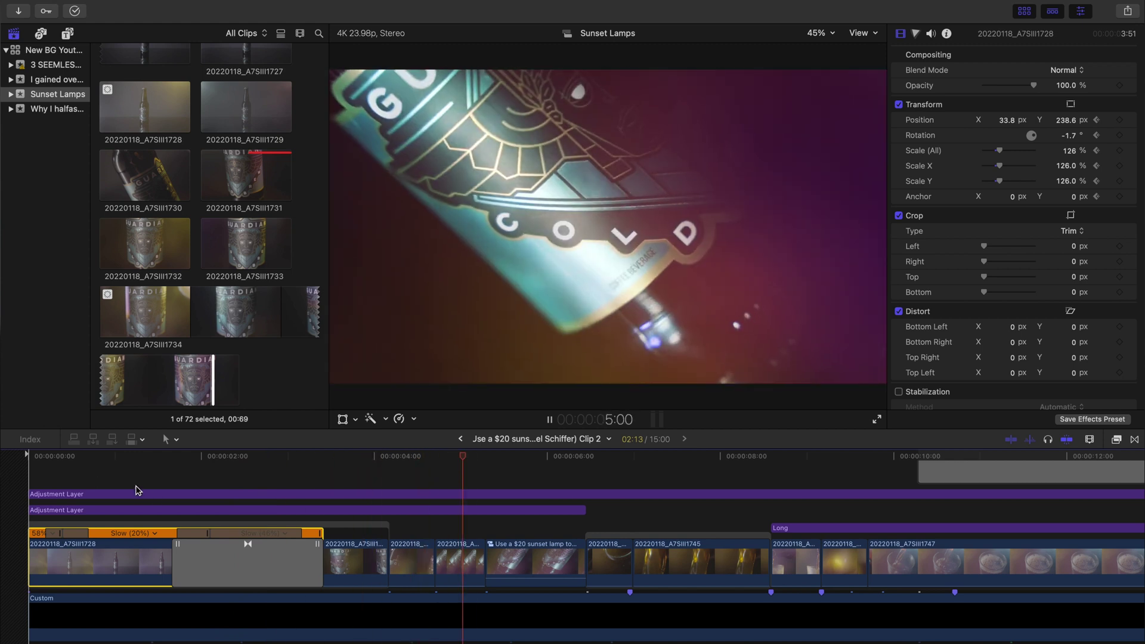
left_click(204, 478)
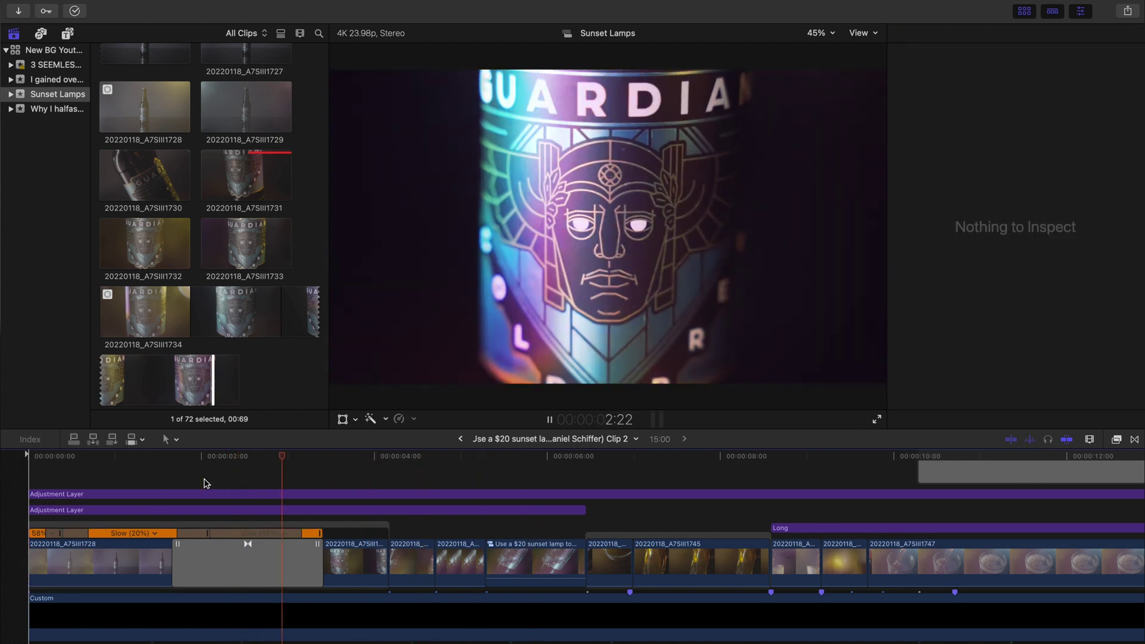
left_click(204, 479)
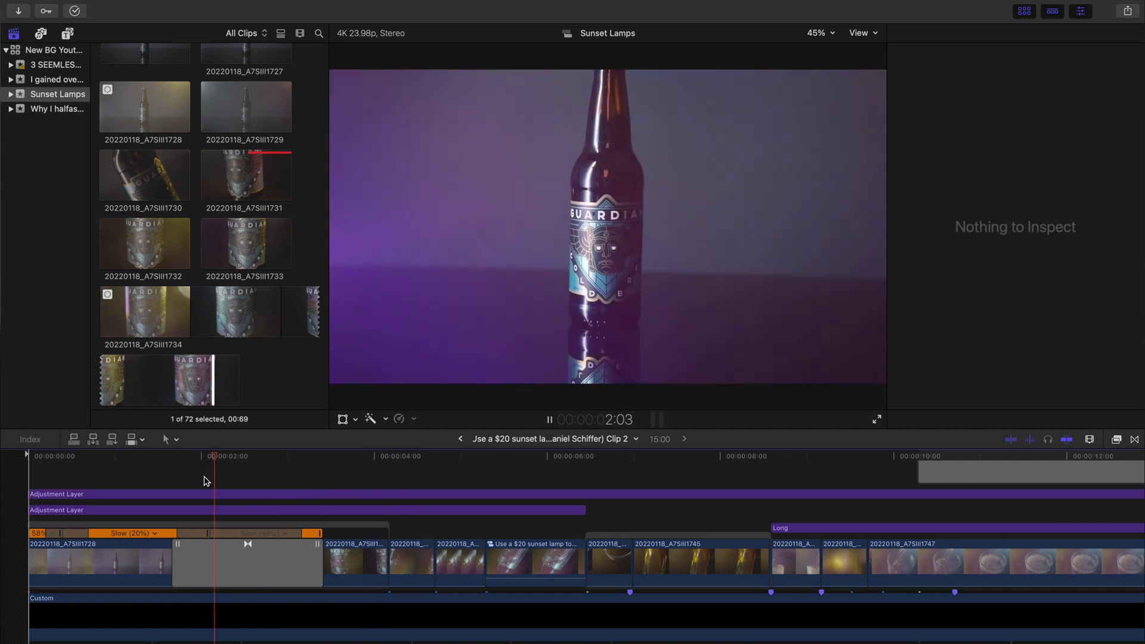
left_click(198, 471)
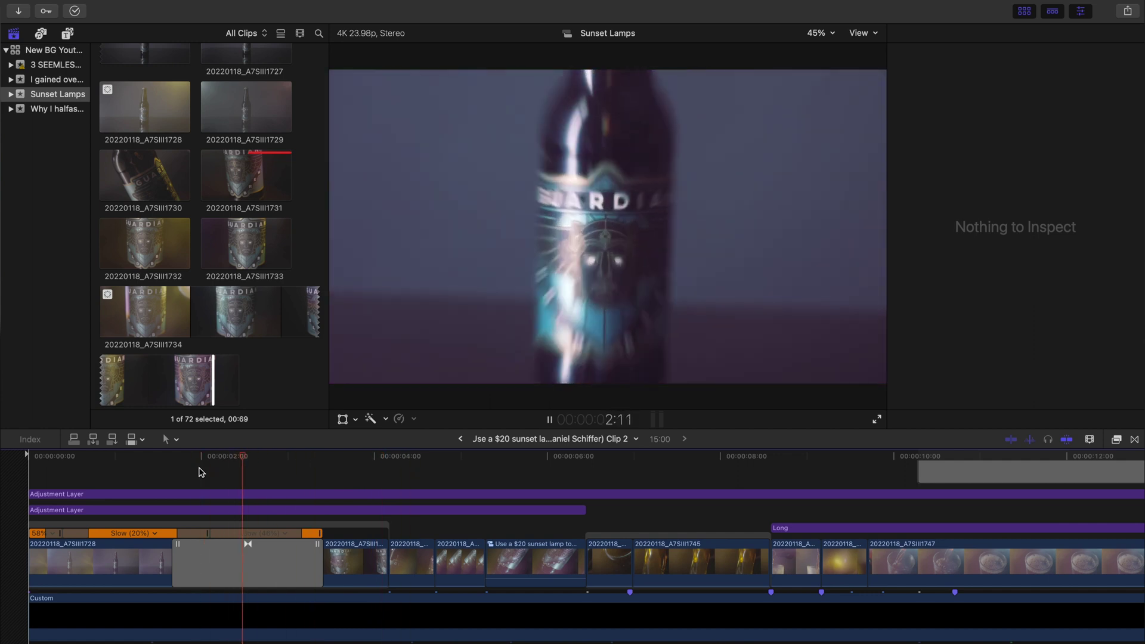
left_click(53, 461)
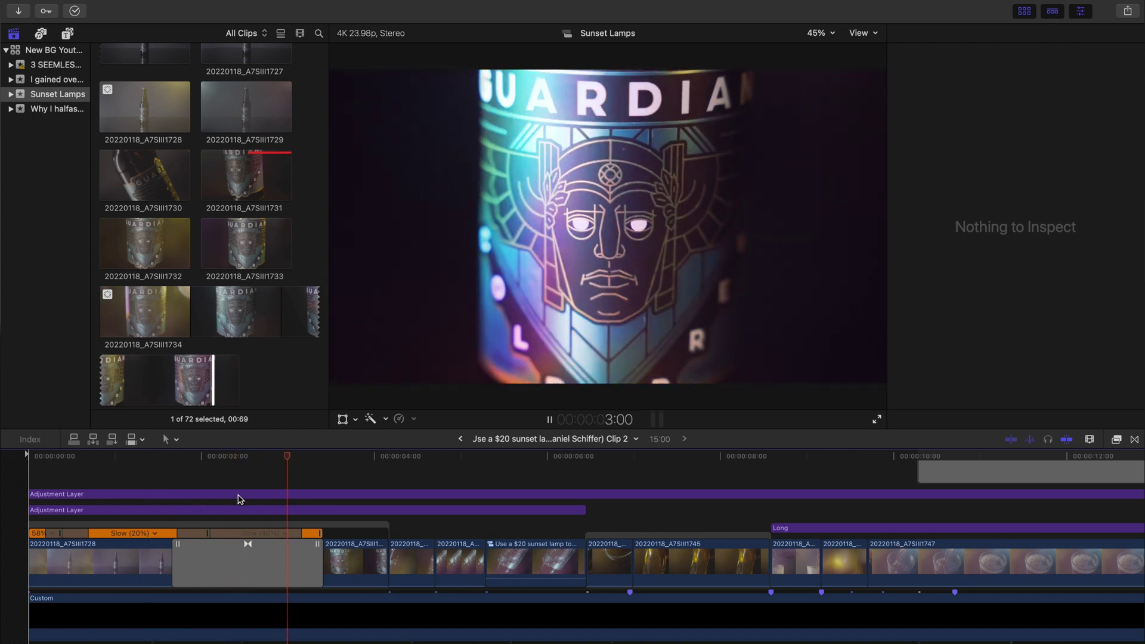
left_click(190, 470)
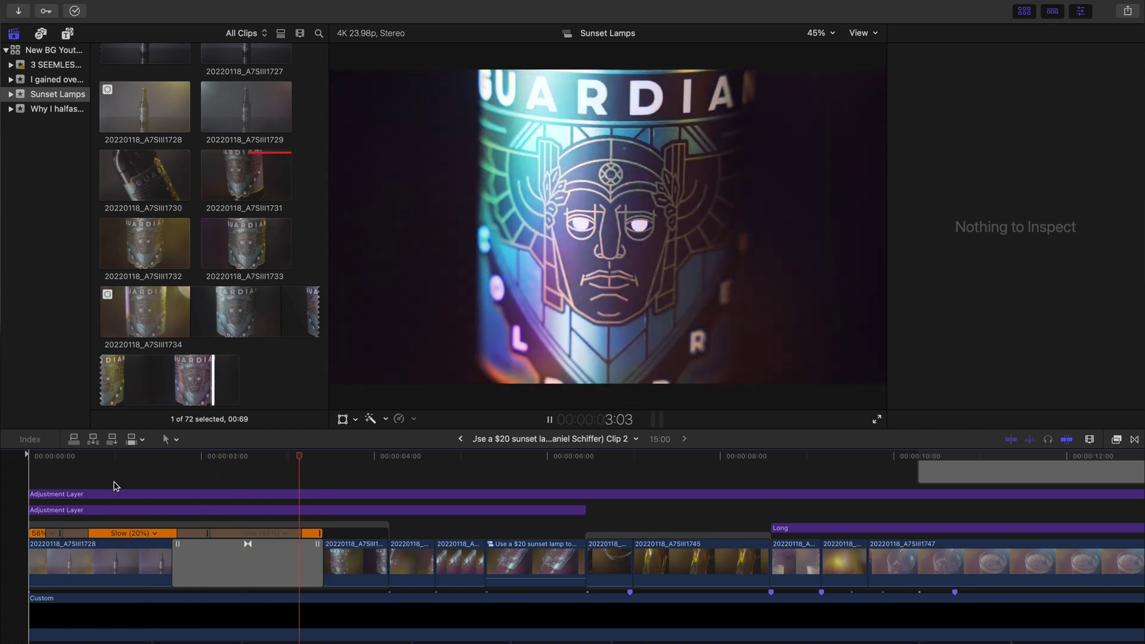
left_click(117, 486)
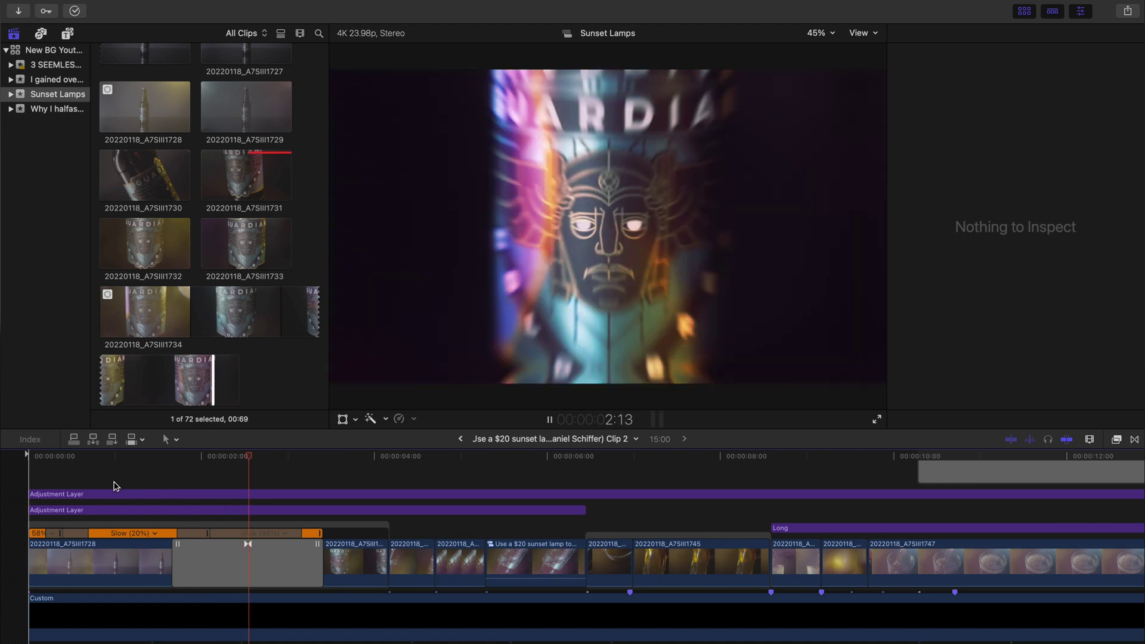
left_click(32, 462)
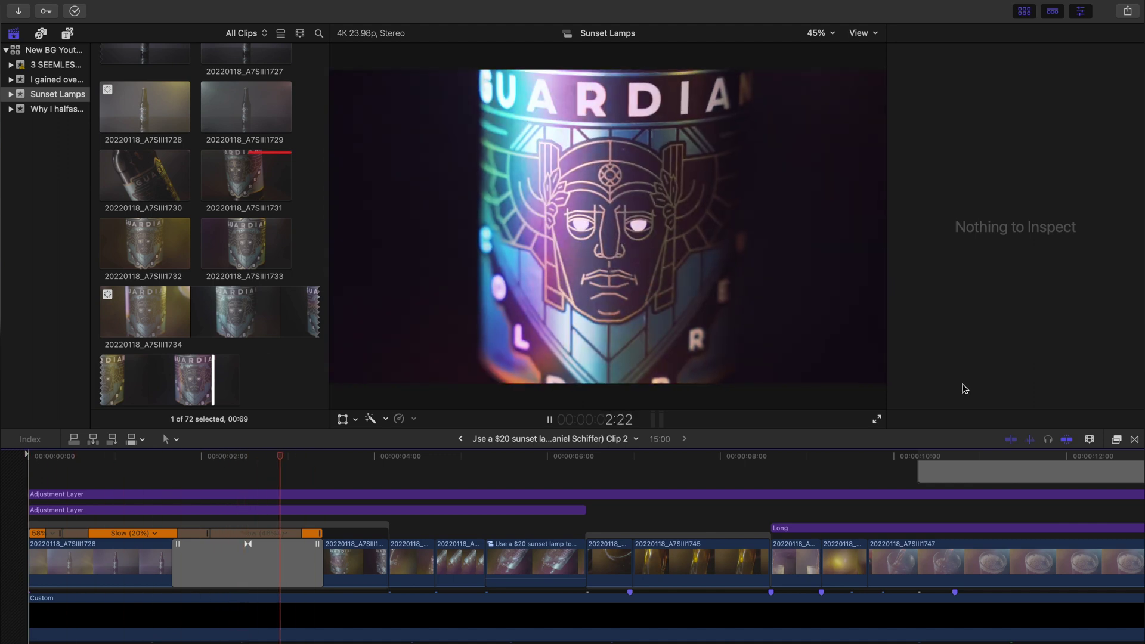
key("space")
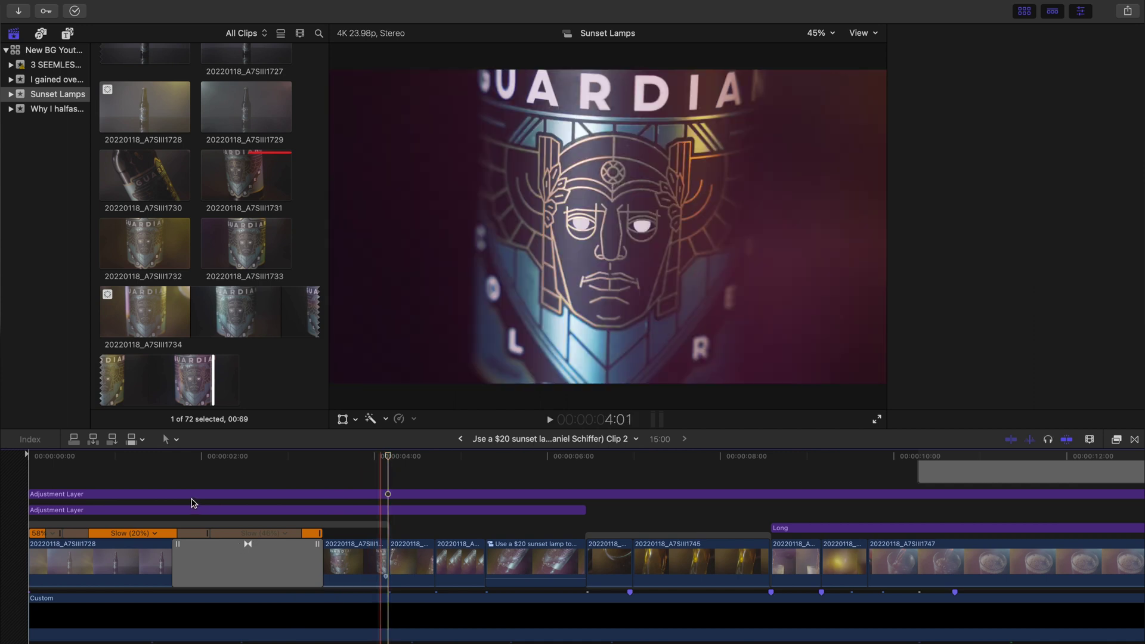
- Replay the sequence from the second clip across the cuts to the tilted bottle shots around 4 seconds
left_click(255, 510)
key("space")
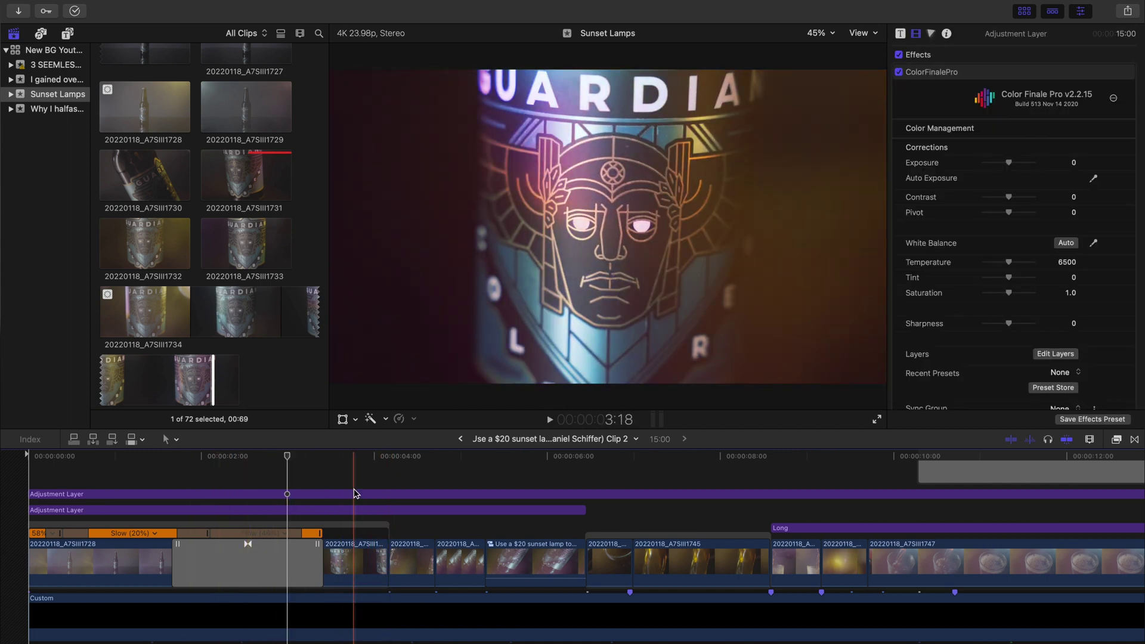
key("space")
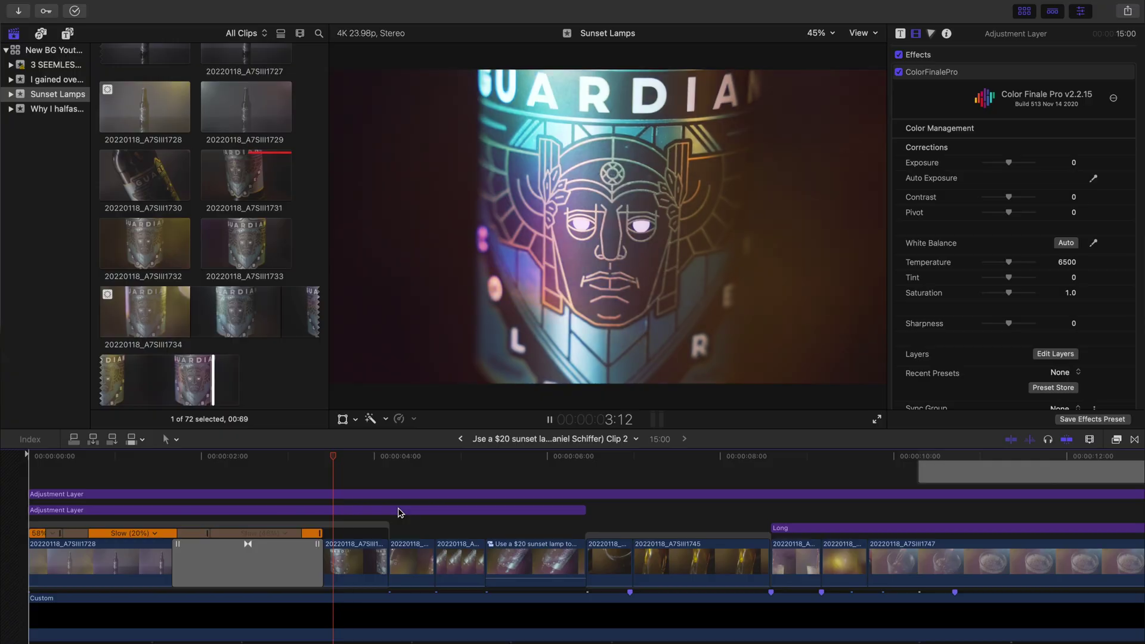
left_click(387, 467)
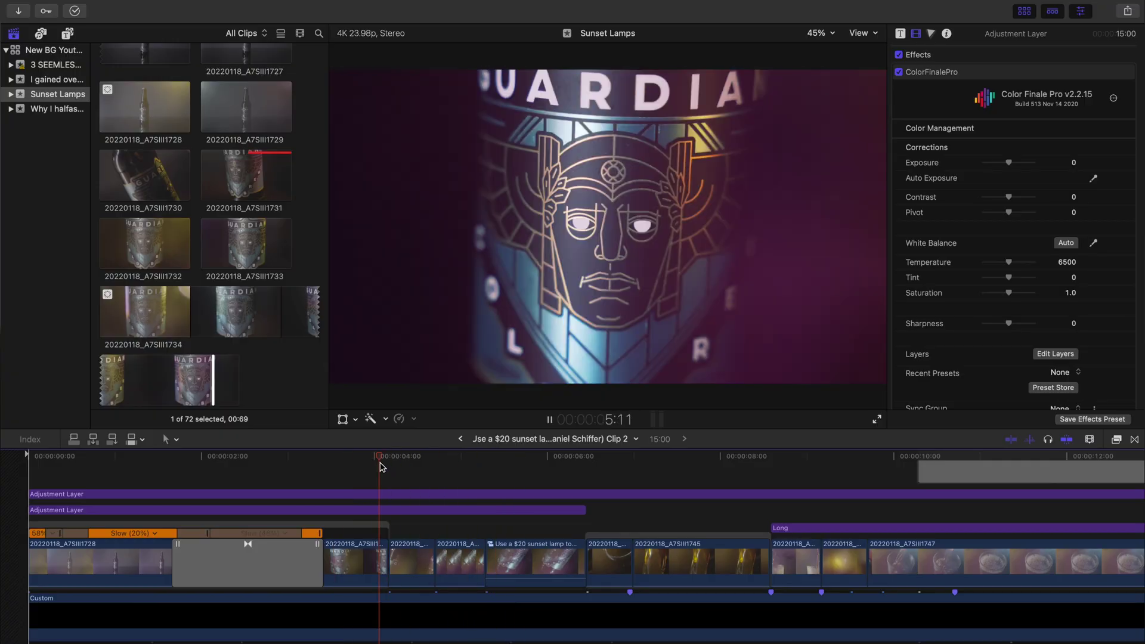
left_click(383, 466)
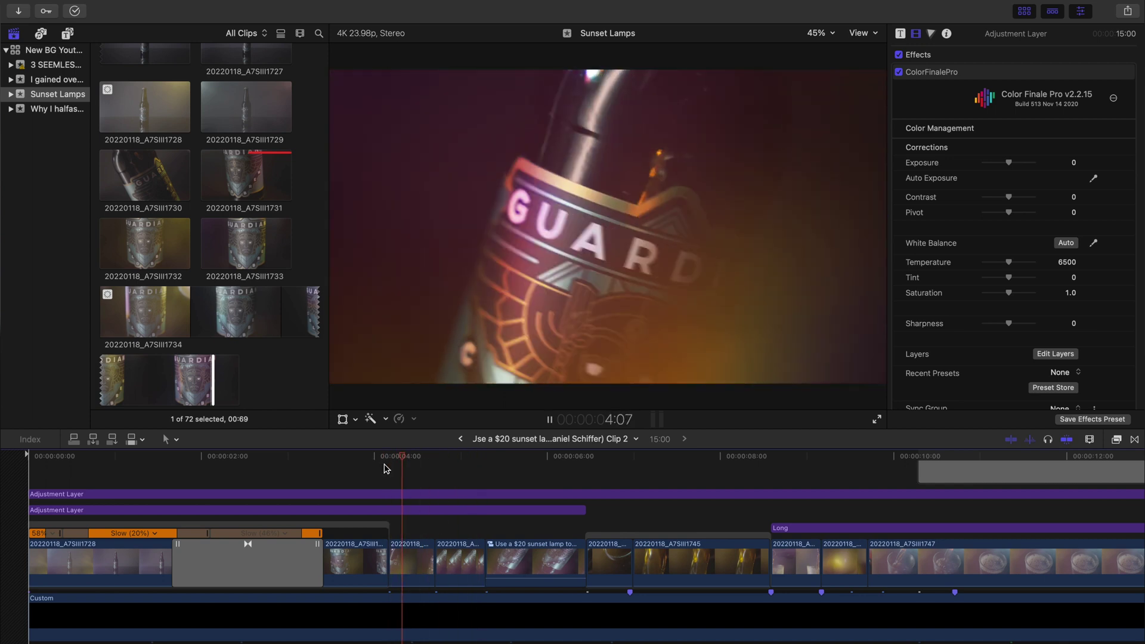
left_click(385, 467)
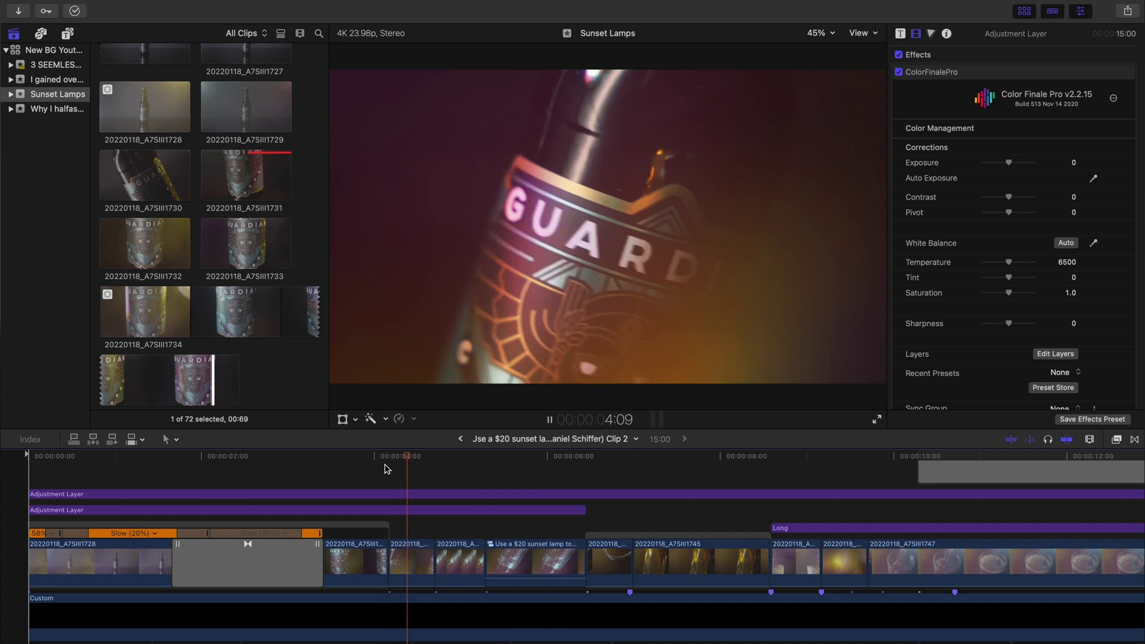
left_click(385, 467)
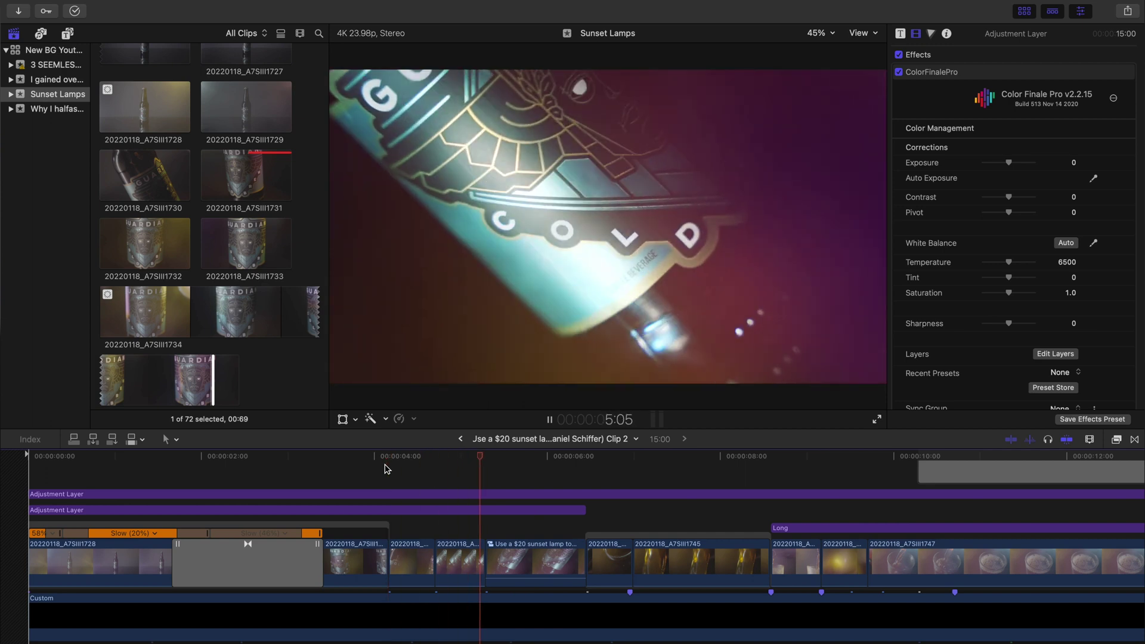
left_click(385, 467)
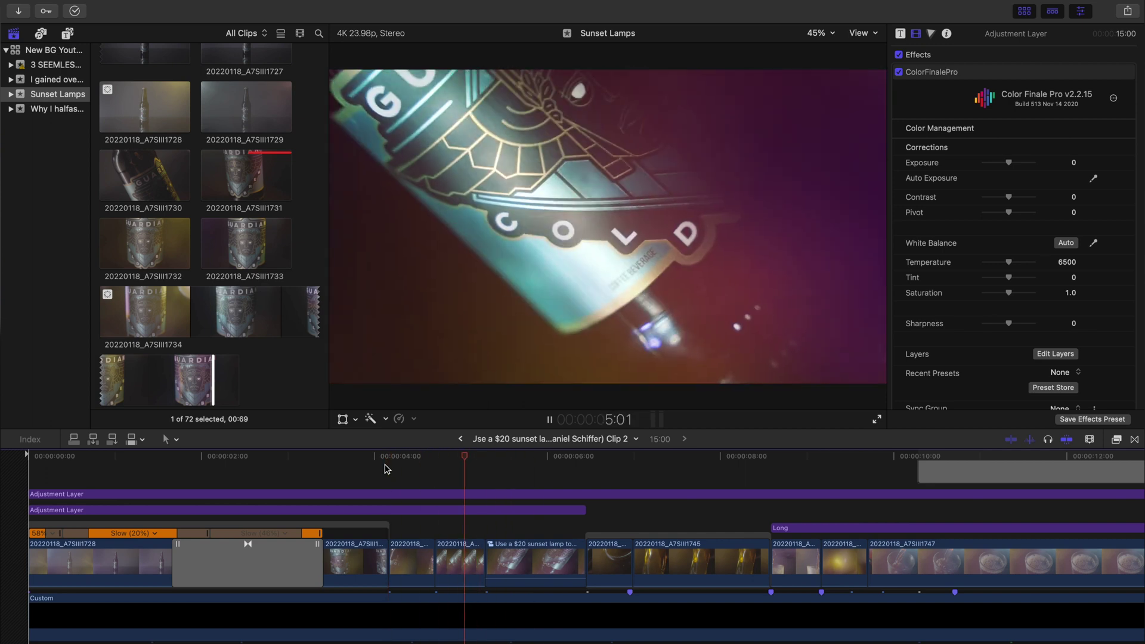
left_click(384, 467)
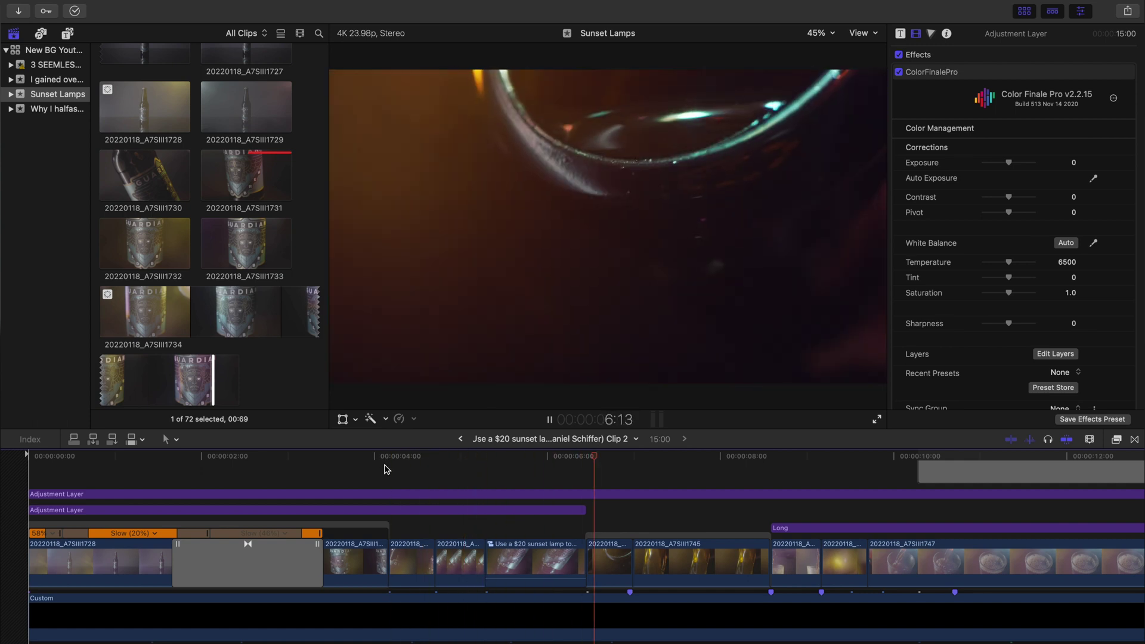
- Display the speed segments of clips 20220118_A7SIII1738, 20220118_A7SIII1740 and the compound clip after them, and play across their cuts
left_click(395, 495)
left_click(399, 419)
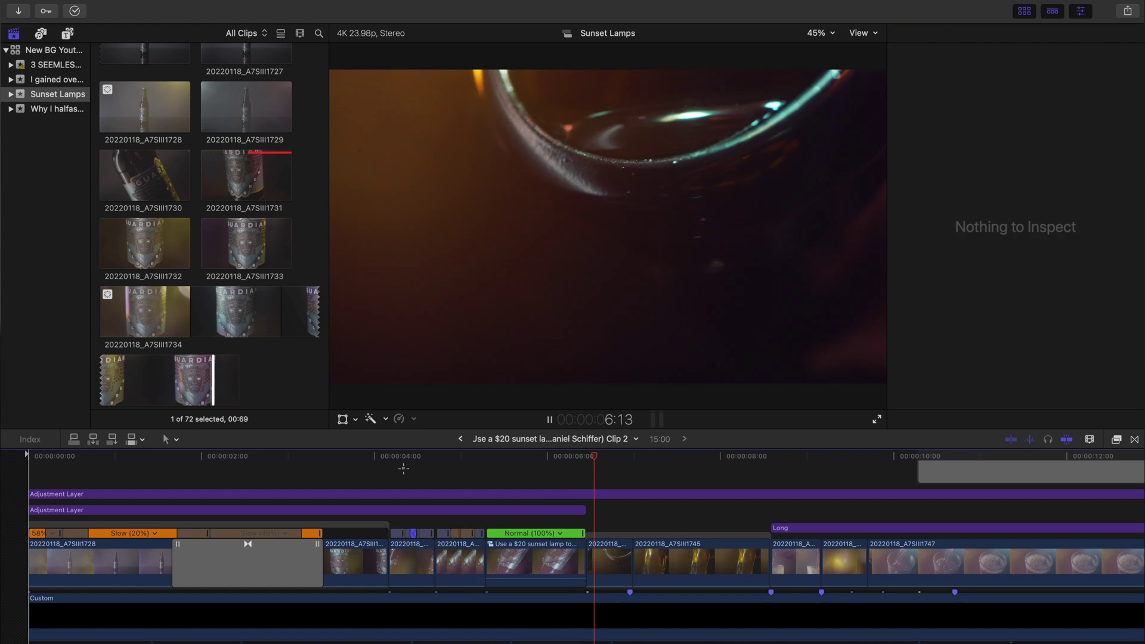
left_click(403, 469)
scroll(404, 468, "up", 1)
left_click(386, 469)
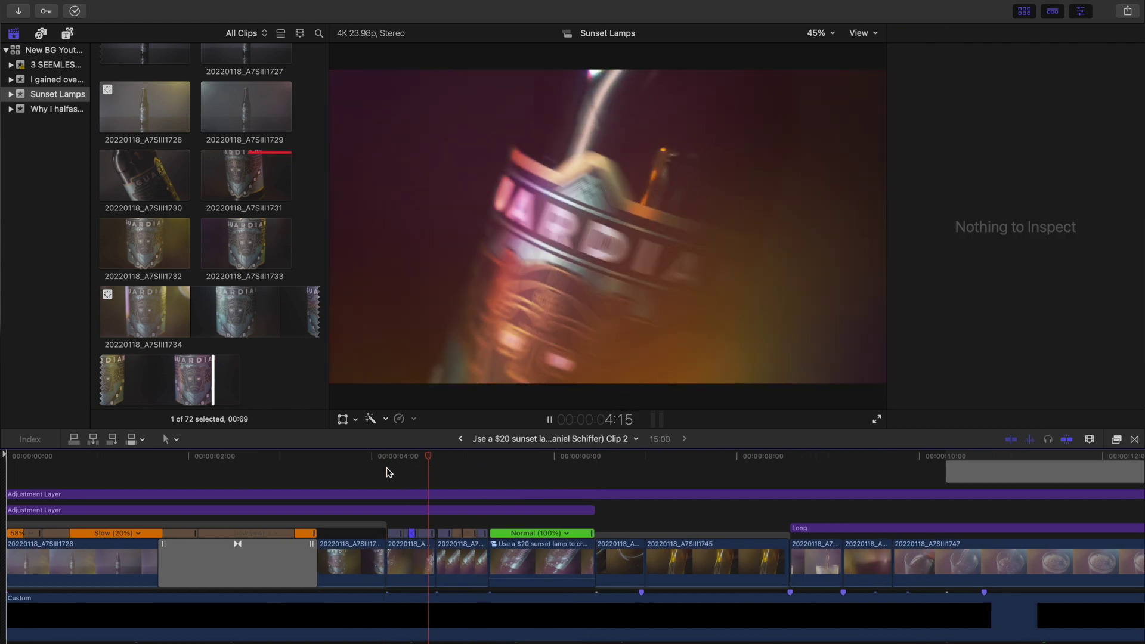
left_click(388, 470)
scroll(388, 470, "up", 5)
key("space")
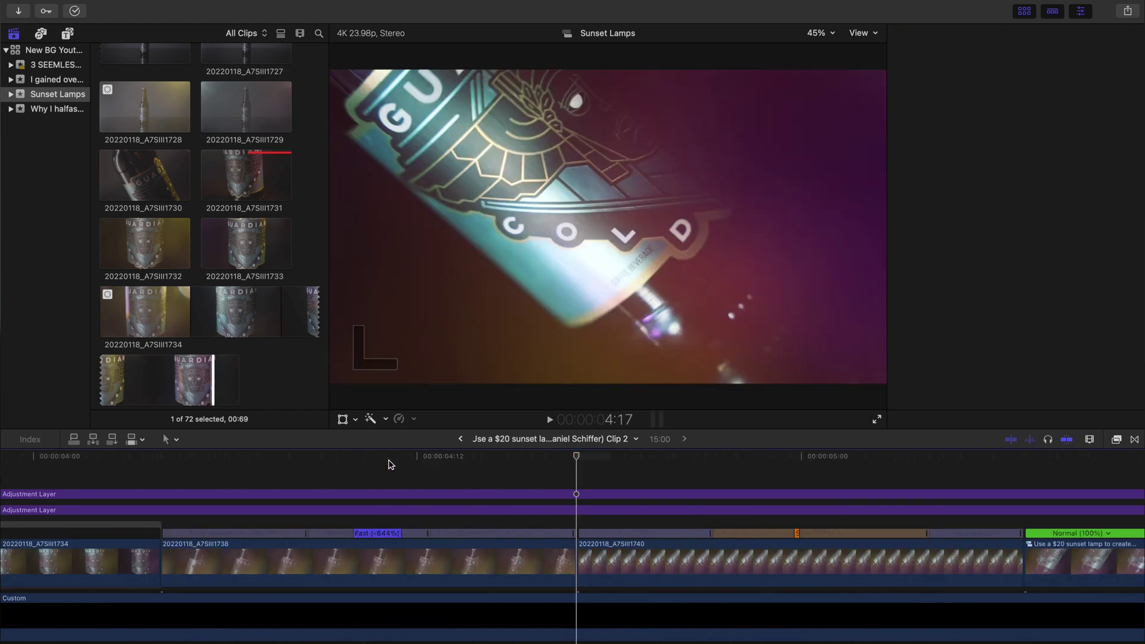
- Examine the speed segments on both sides of the cut between clips 20220118_A7SIII1738 and 20220118_A7SIII1740
key("super+4")
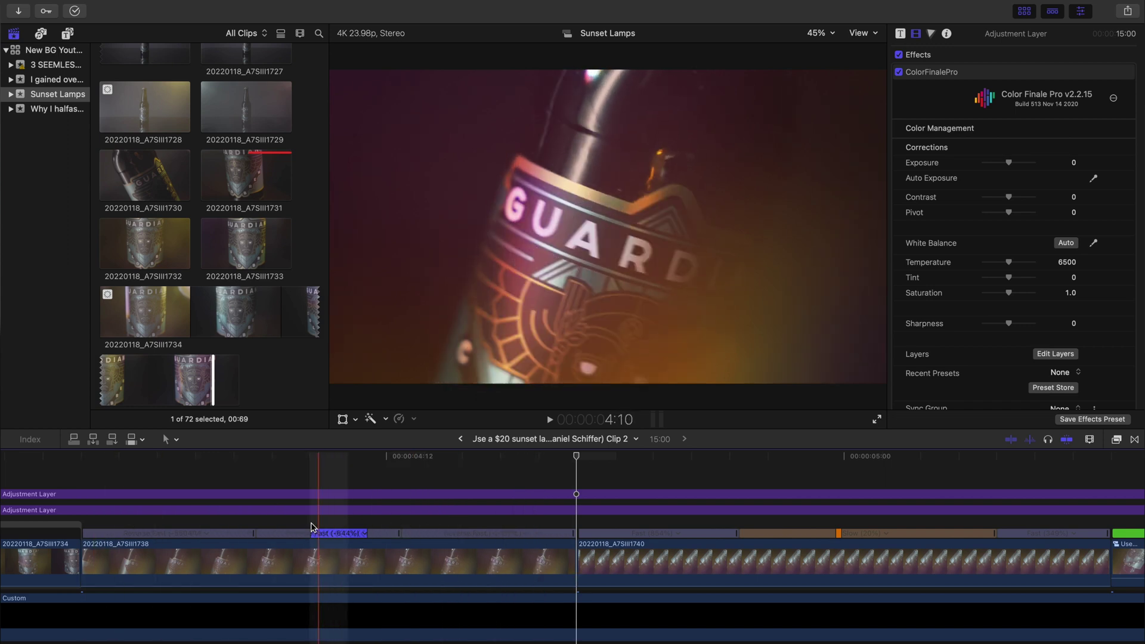
scroll(387, 534, "right", 5)
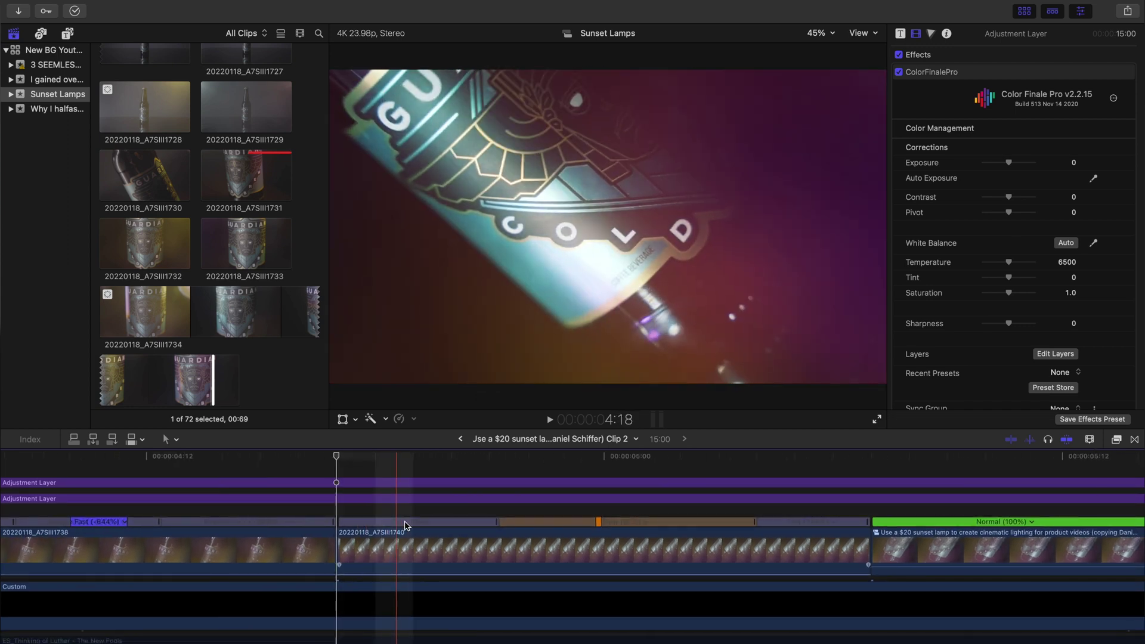
scroll(388, 536, "right", 3)
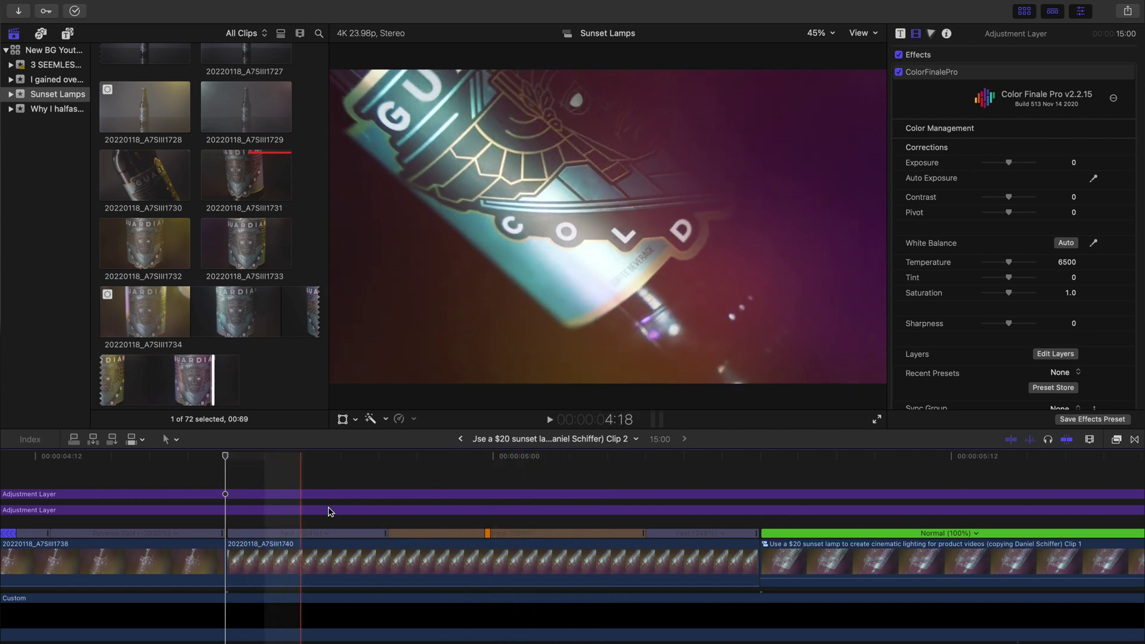
- Play across the cut from clip 20220118_A7SIII1740 into the compound clip and show more of the sequence around it
key("space")
key("space")
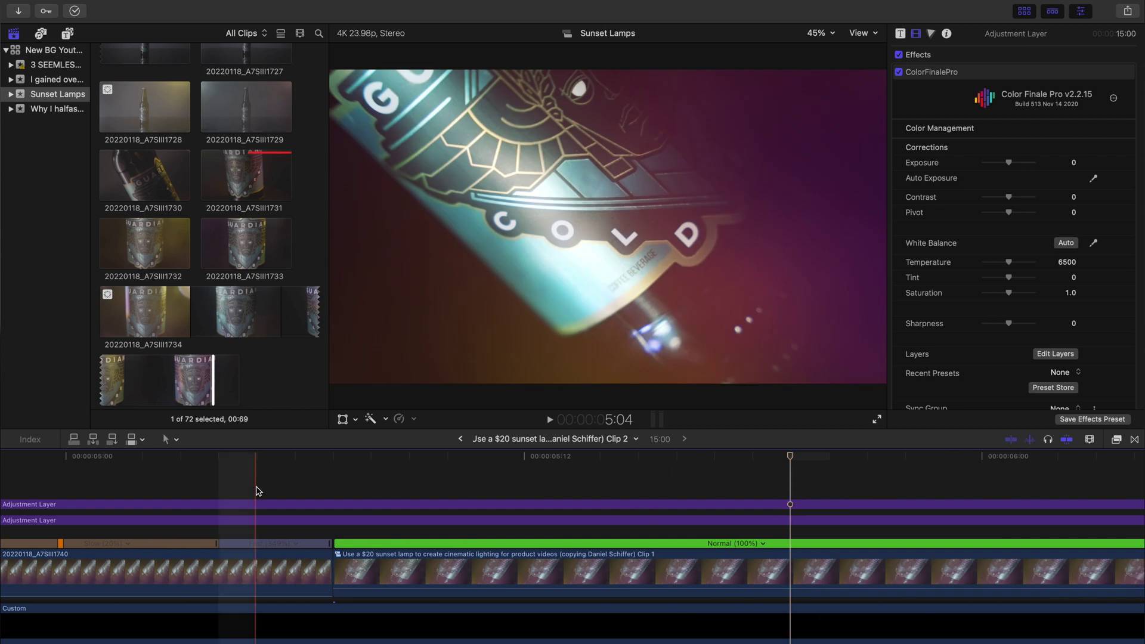
key("super+minus")
key("super+minus")
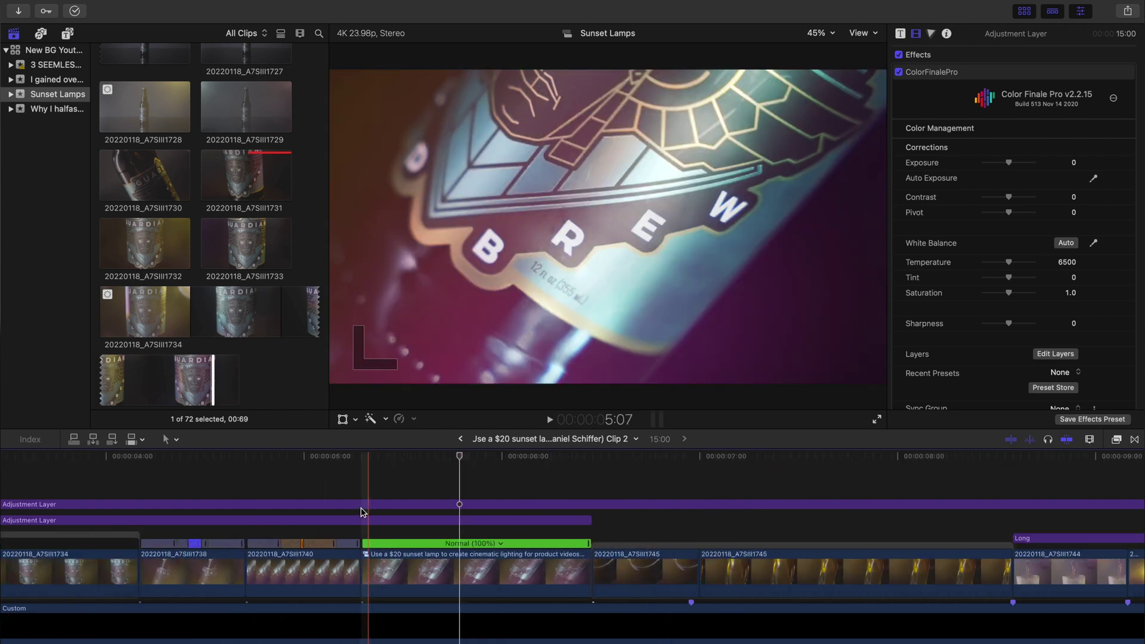
key("super+minus")
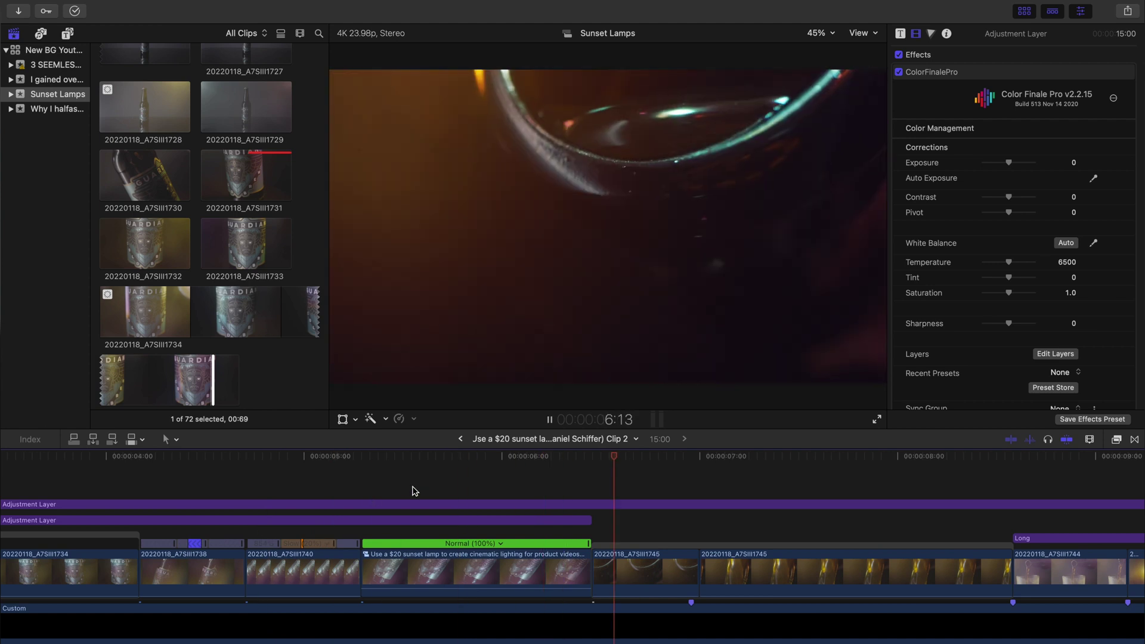
- Replay the end of the compound clip across the cut into the first 20220118_A7SIII1745 clip
key("space")
key("space")
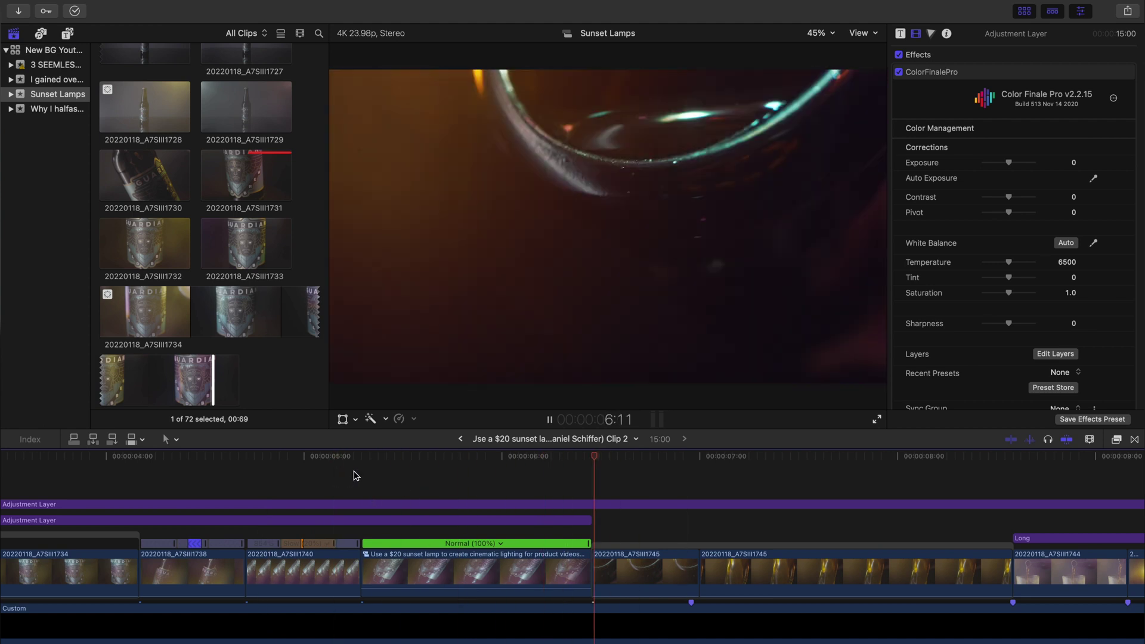
key("space")
key("space")
key("space")
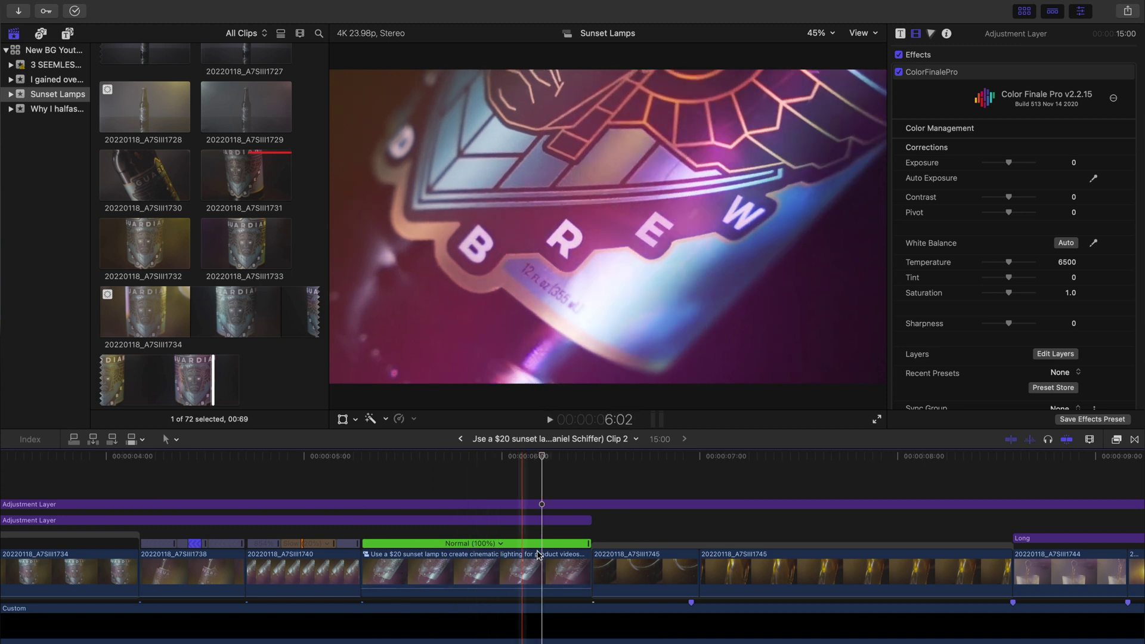
- Open the compound clip, disable its upper masked clip 20220118_A7SIII1741, and play the shot from the start without it
double_click(368, 557)
left_click(158, 518)
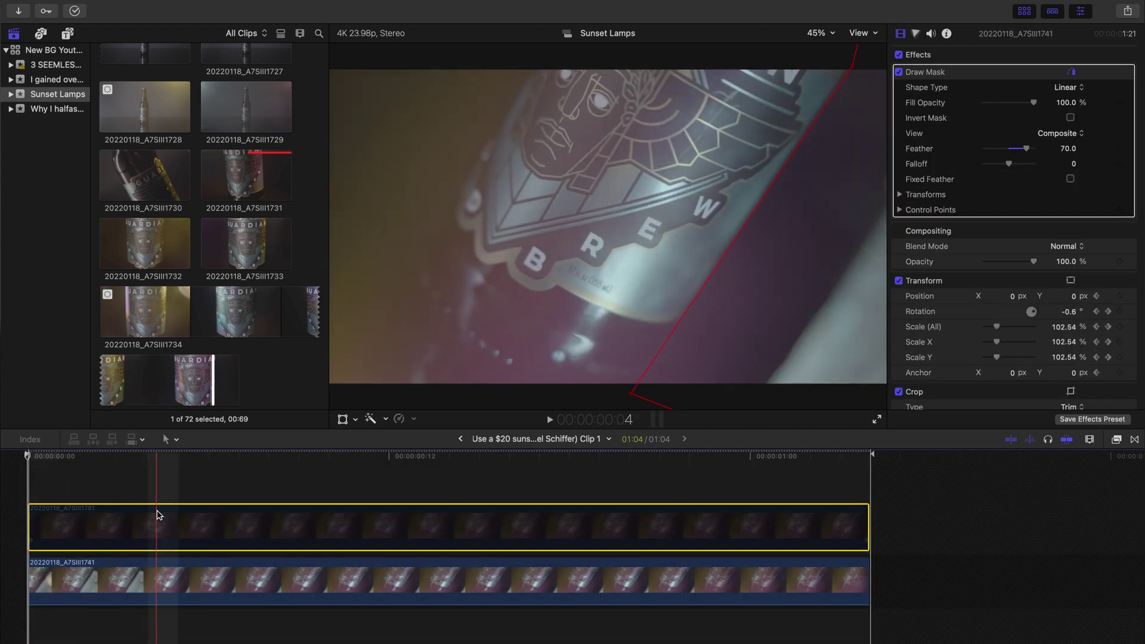
key("space")
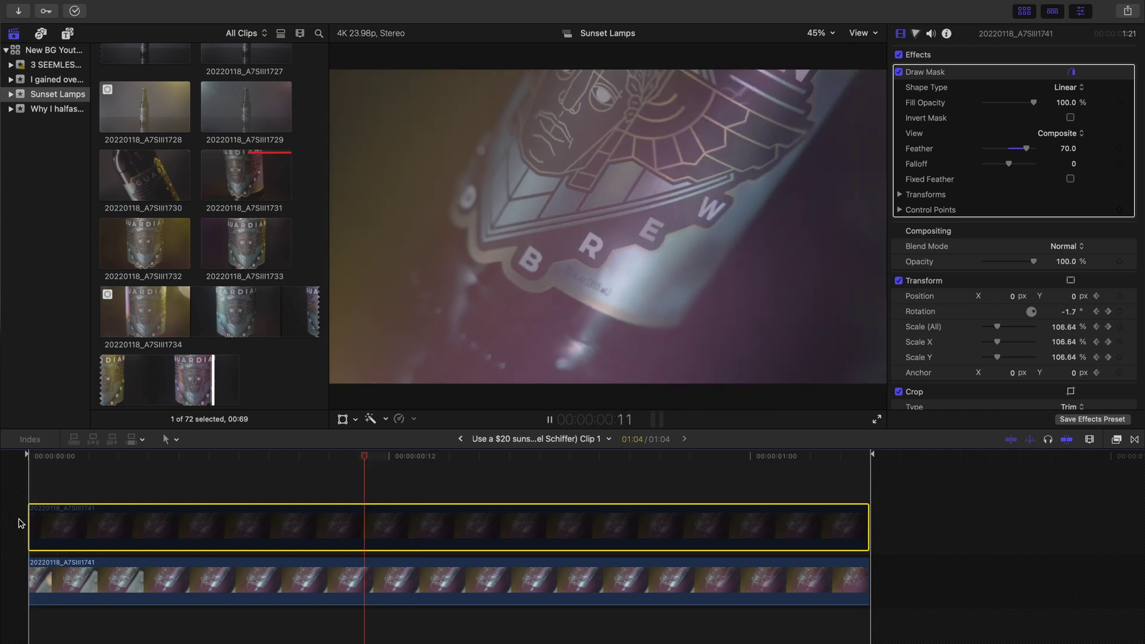
left_click(1, 490)
key("space")
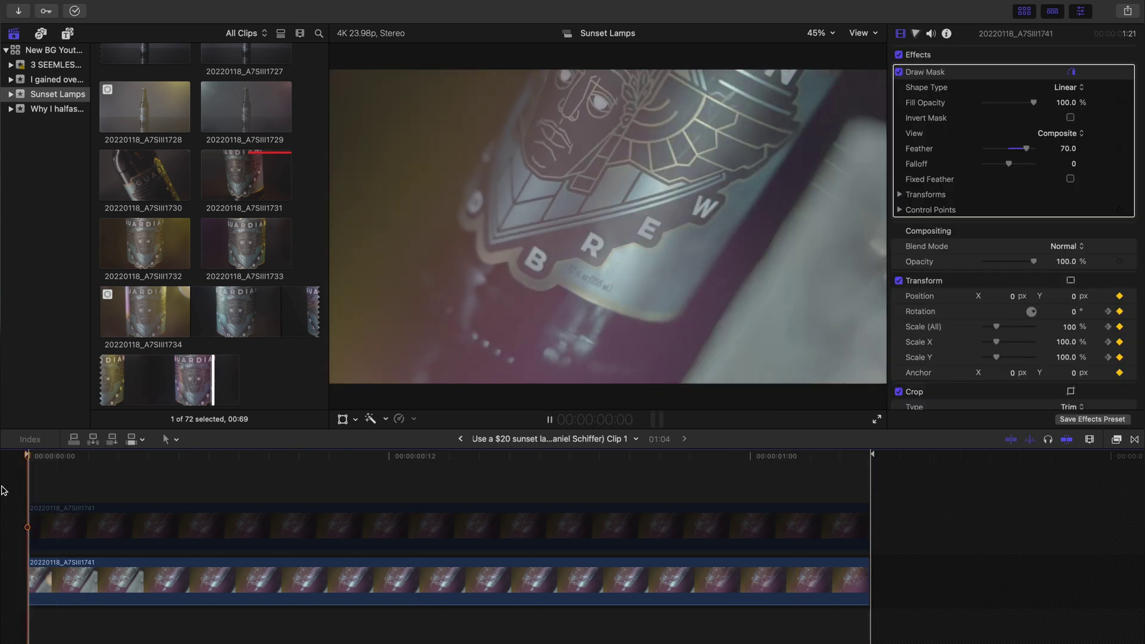
key("space")
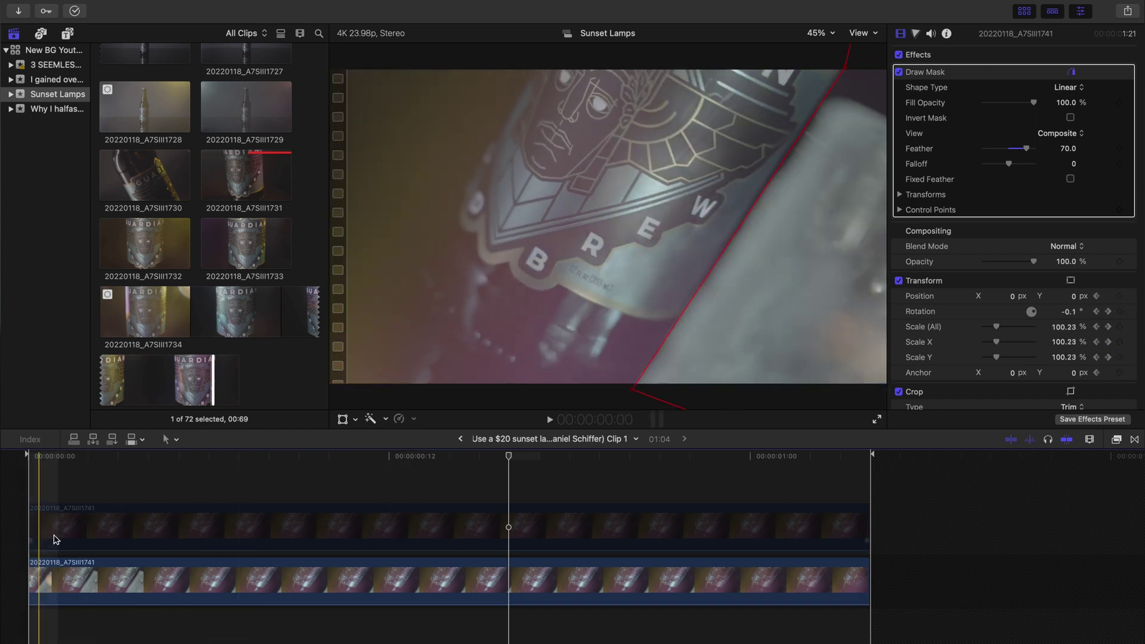
- Re-enable the masked upper clip, zoom the viewer out to 25% to display the full Draw Mask outline, and play the shot
left_click(80, 536)
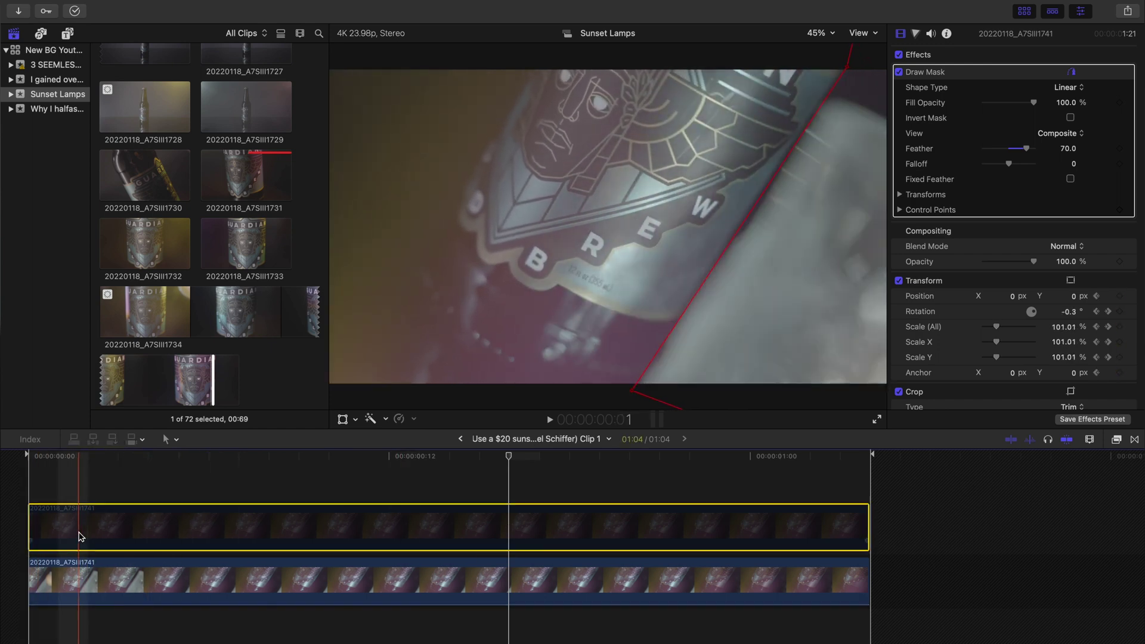
key("v")
left_click(820, 33)
left_click(840, 78)
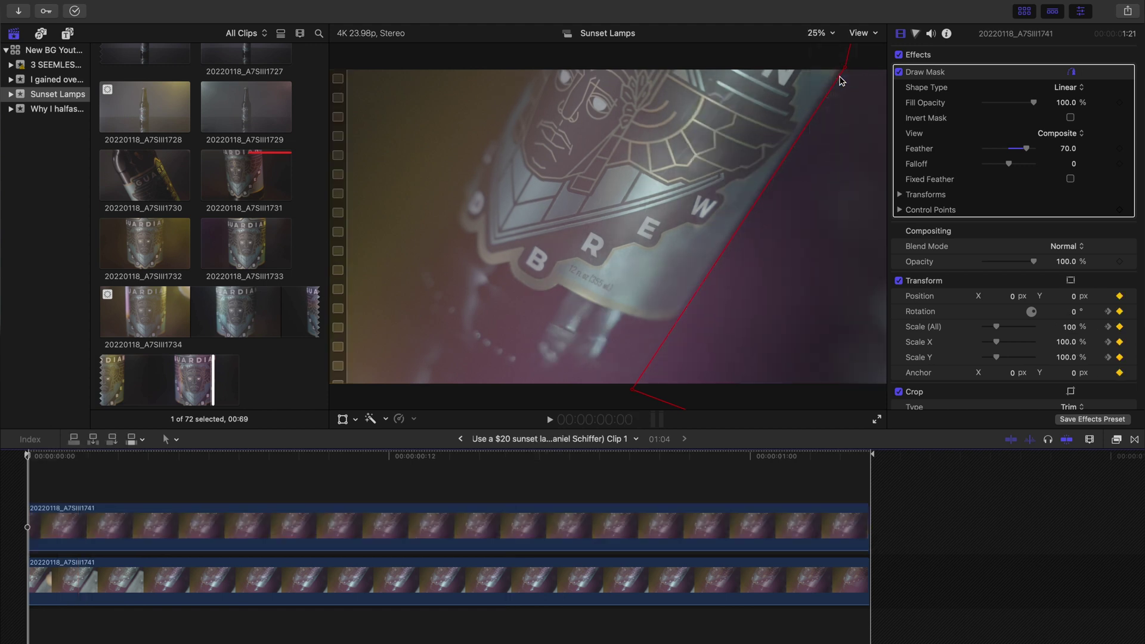
key("space")
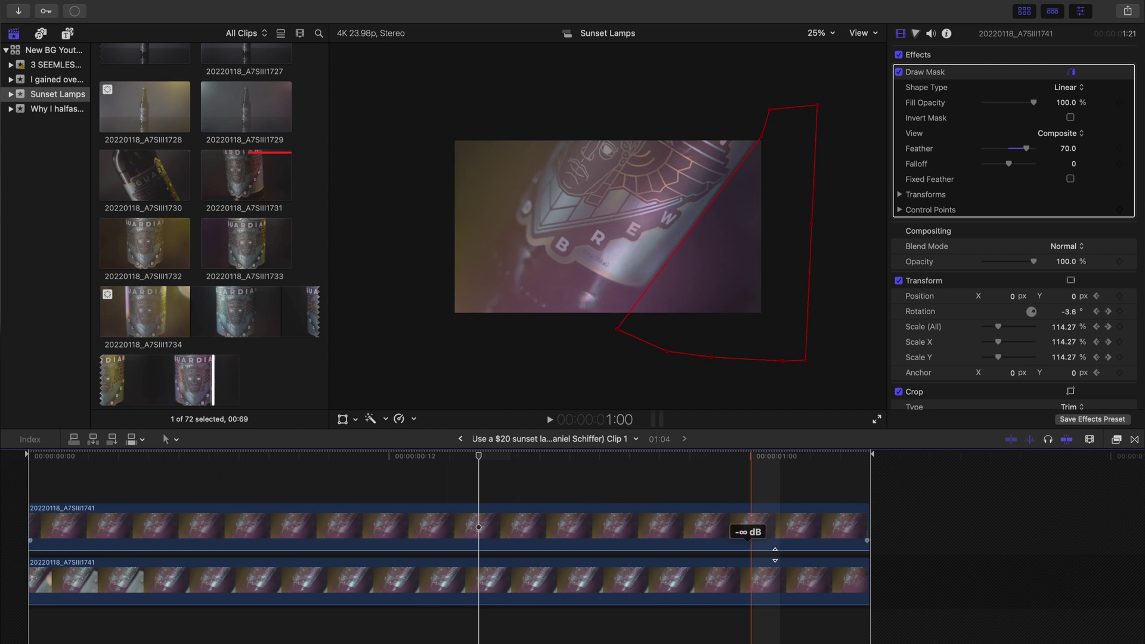
- Compare the shot with the upper clip hidden, isolate the masked layer by disabling the lower clip, and enable both clips again
left_click(600, 550)
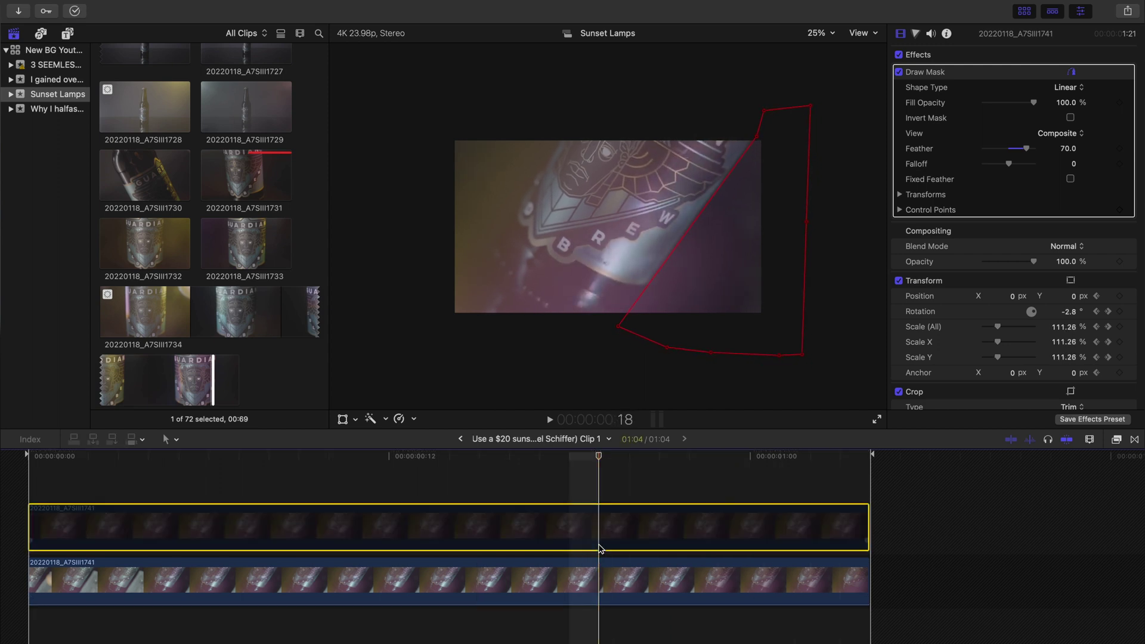
left_click(167, 581)
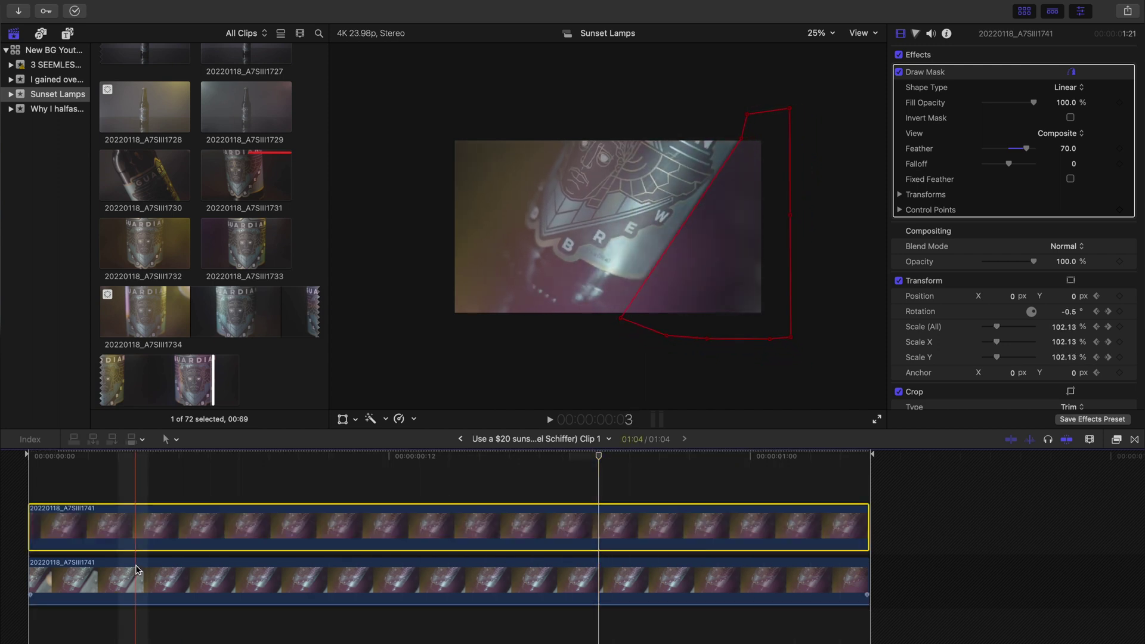
key("v")
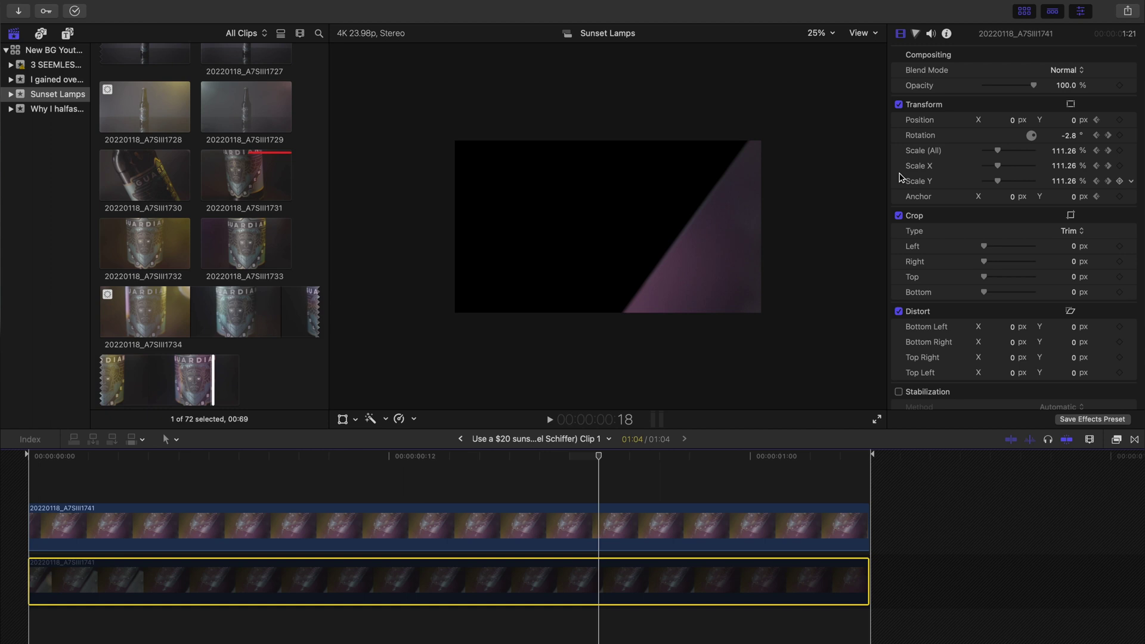
key("v")
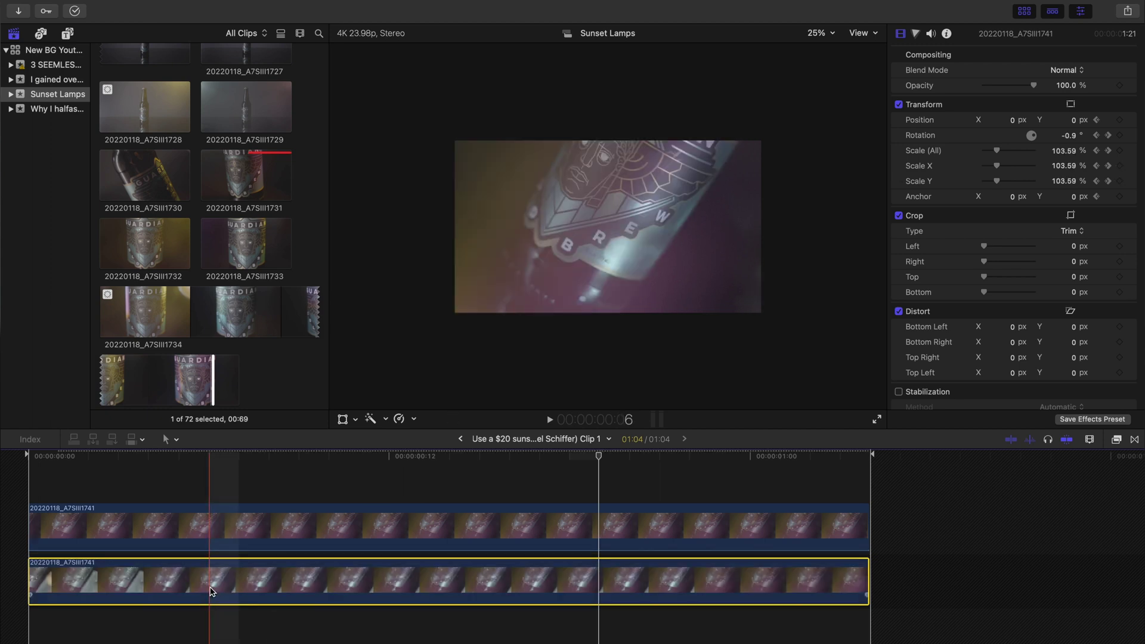
- Toggle the masked upper clip off and on, and compare the Transform rotation and scale keyframes of both layers
left_click(220, 536)
key("v")
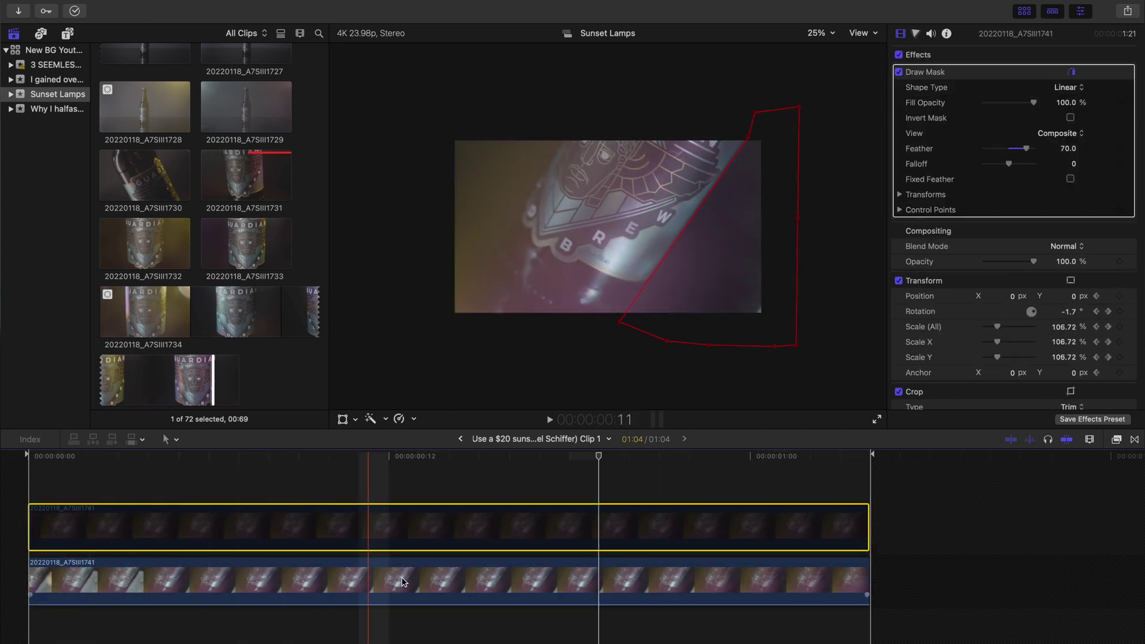
key("v")
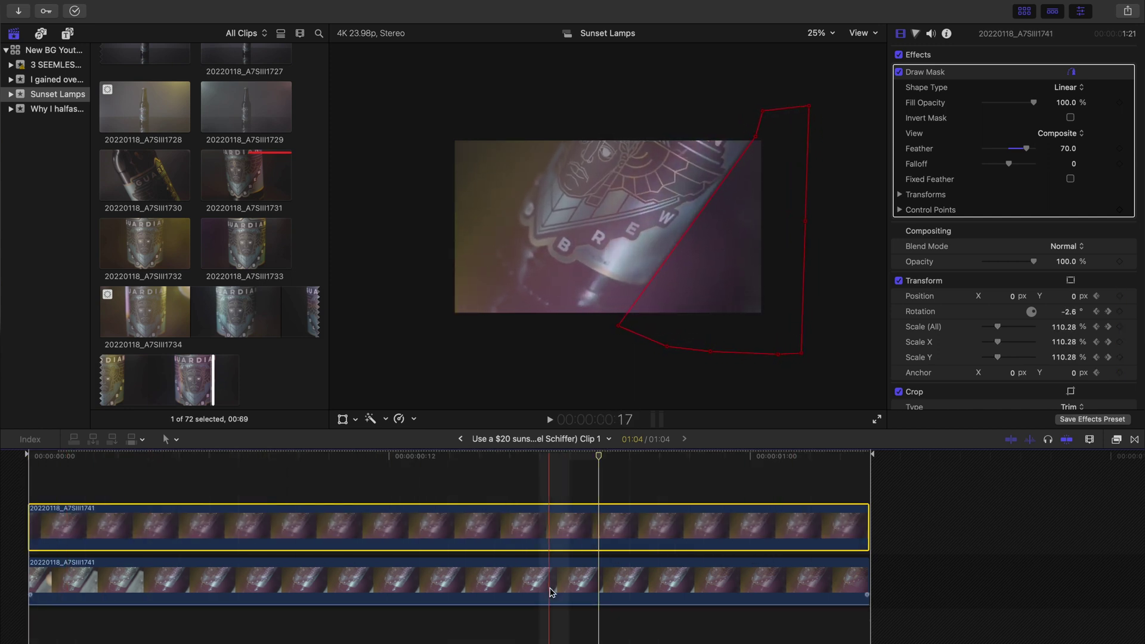
scroll(974, 371, "down", 3)
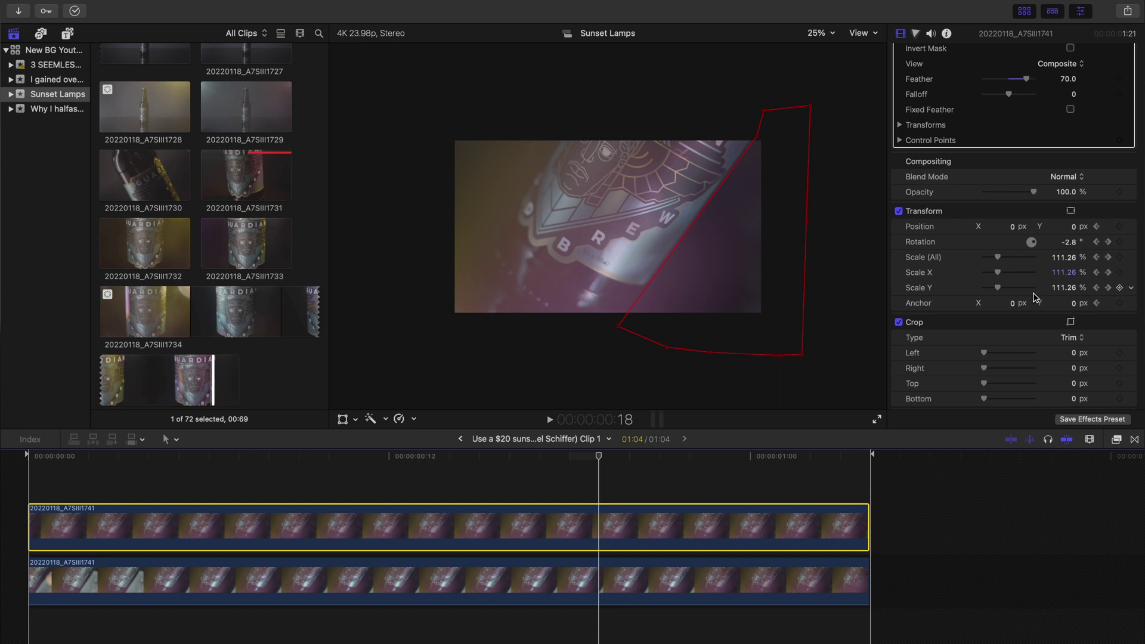
left_click(397, 578)
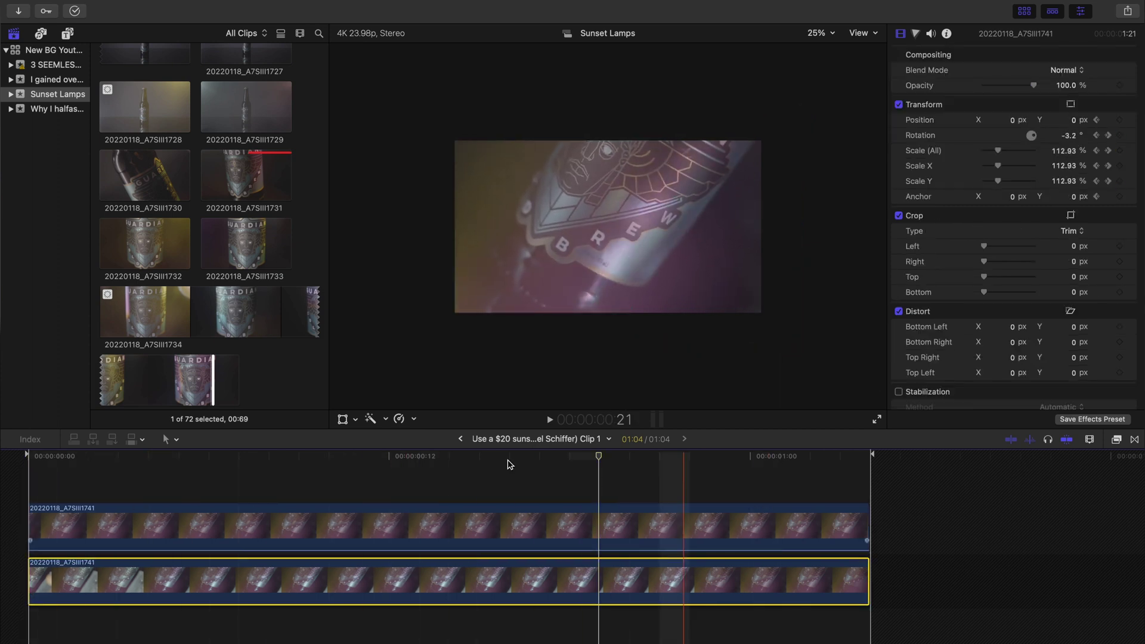
- Return to the parent timeline and replay the sequence across the compound clip
left_click(462, 439)
key("space")
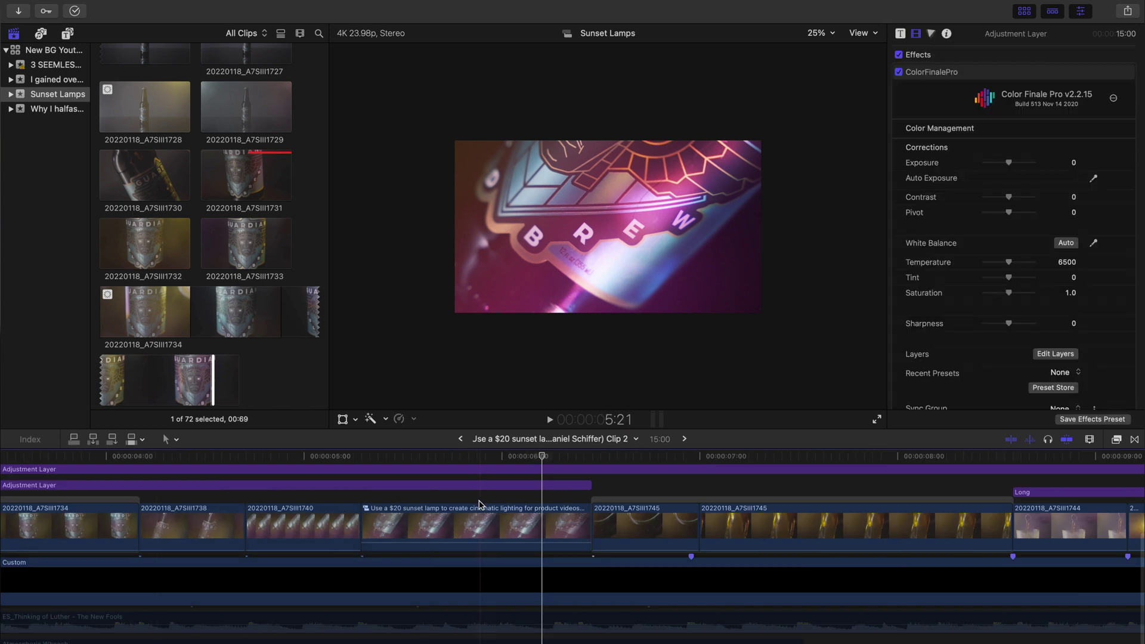
key("space")
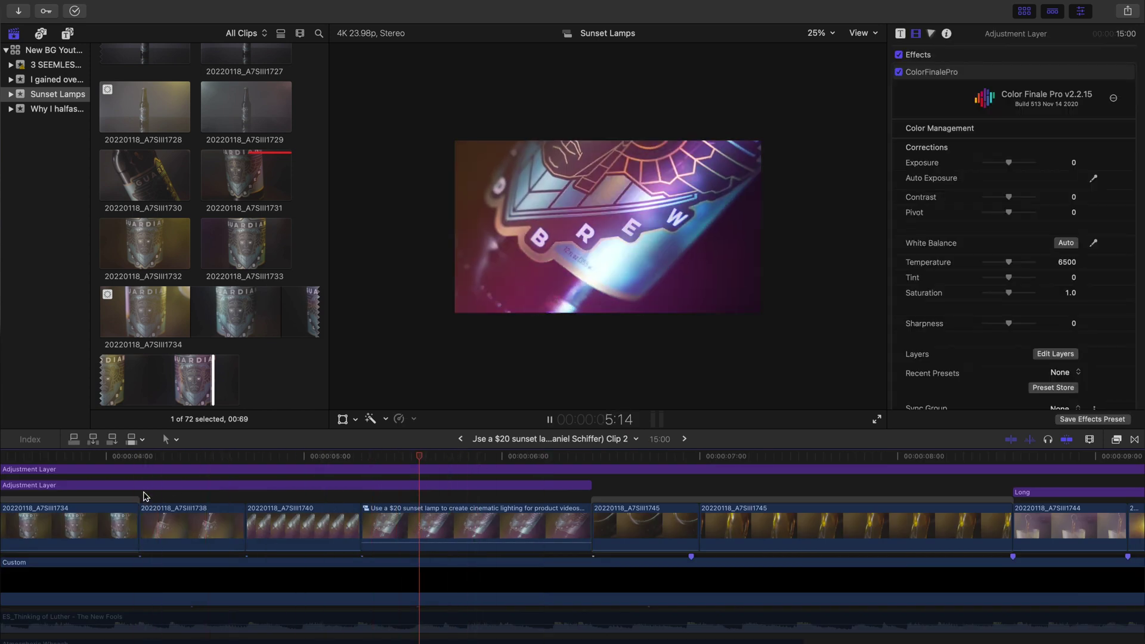
scroll(143, 495, "up", 4)
left_click(129, 504)
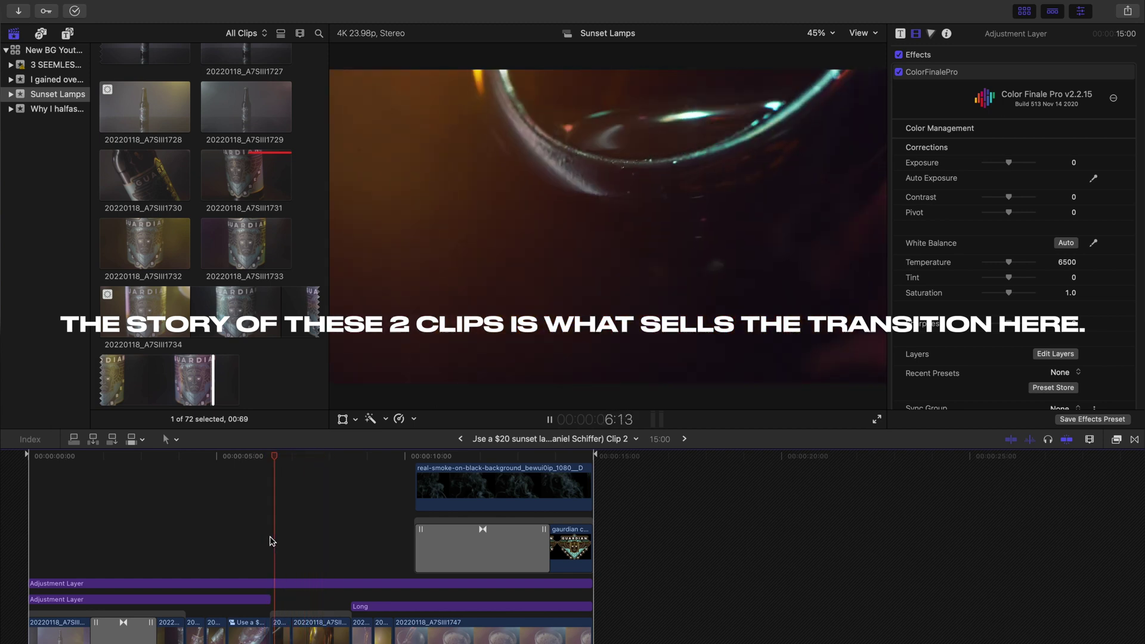
- Play from the cut at the end of the compound clip through the 20220118_A7SIII1745 clips toward the pouring shot
left_click(270, 537)
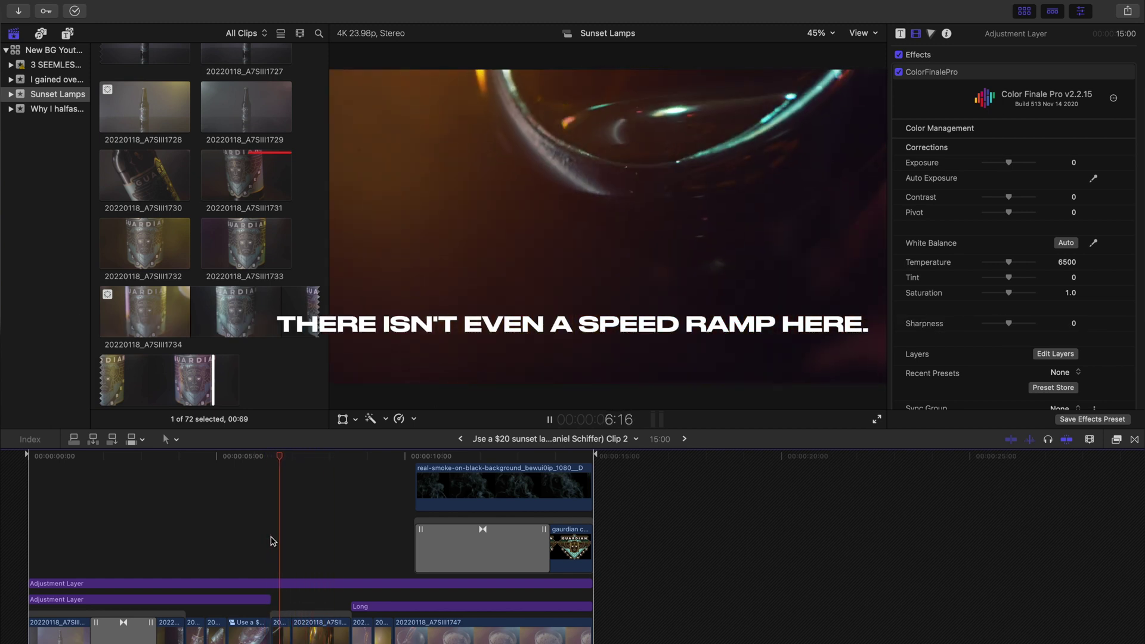
left_click(271, 538)
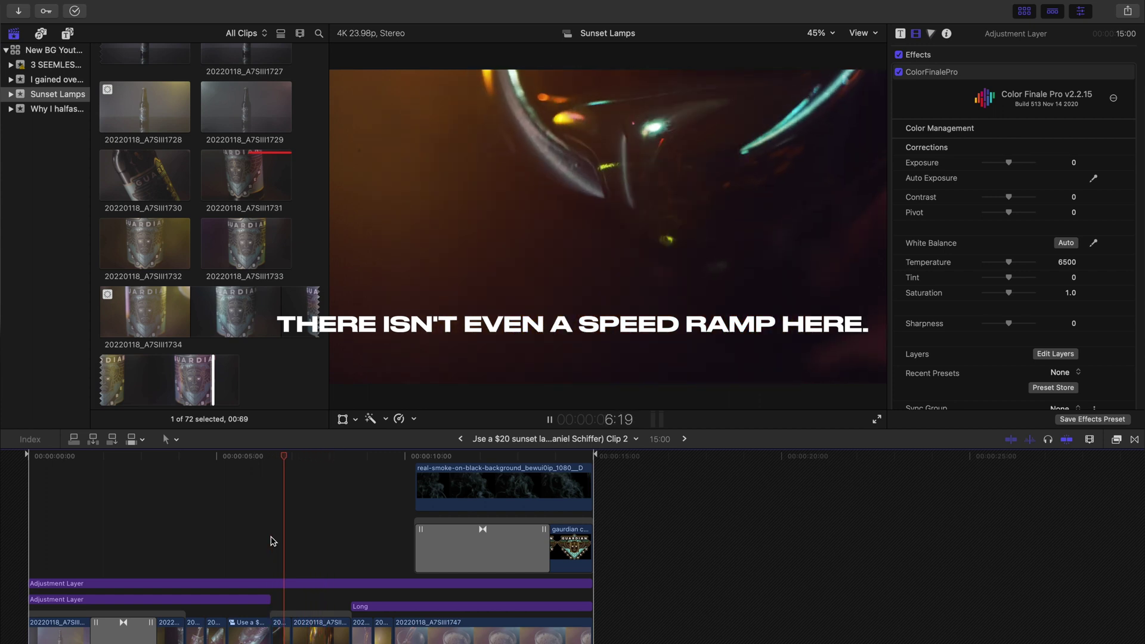
left_click(270, 537)
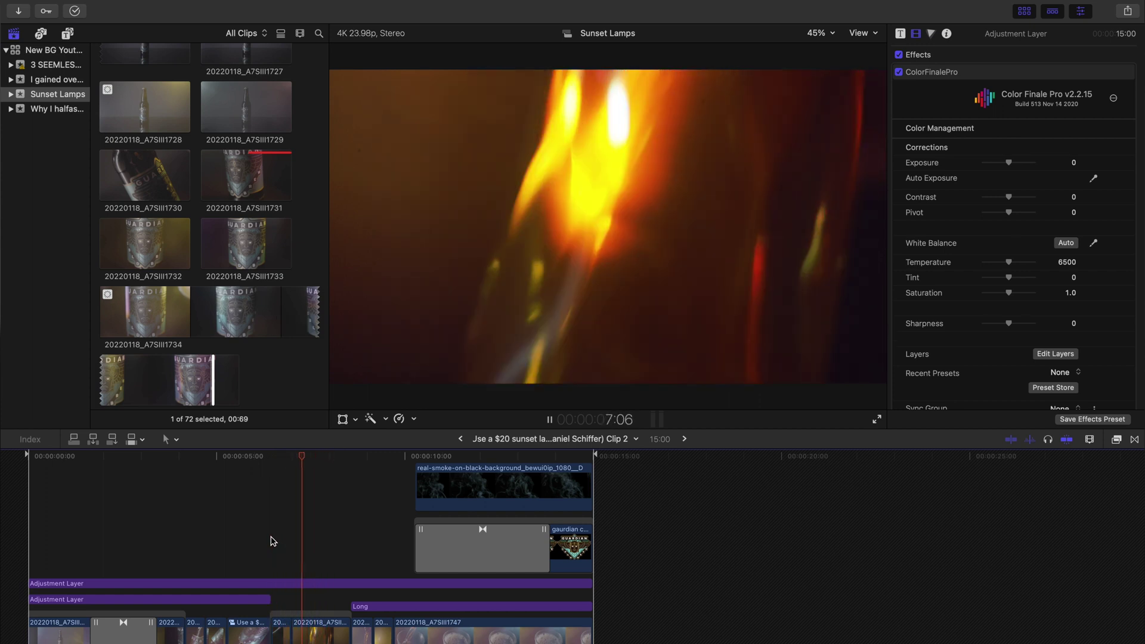
left_click(270, 537)
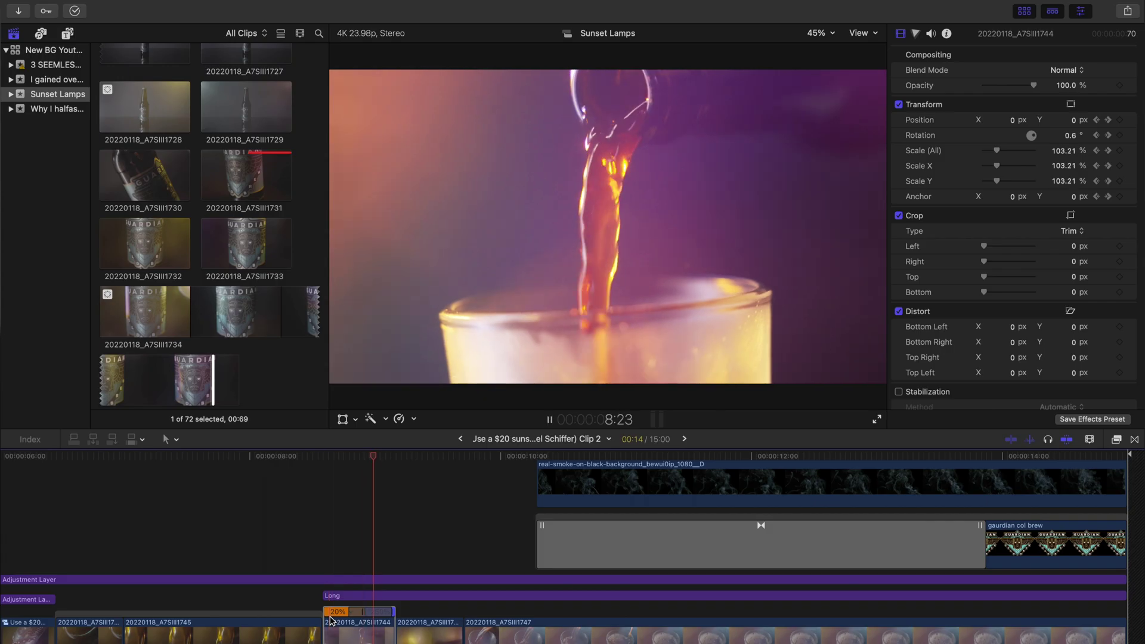
- Play the pouring clip 20220118_A7SIII1744 and step through its rotation and scale keyframes to the final one
key("space")
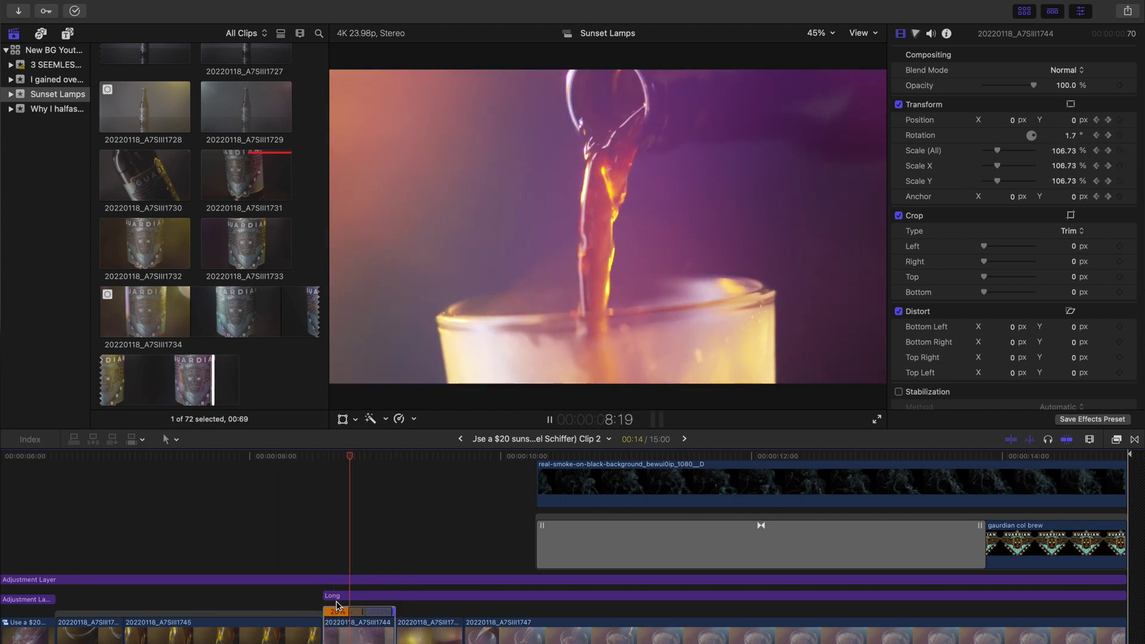
key("space")
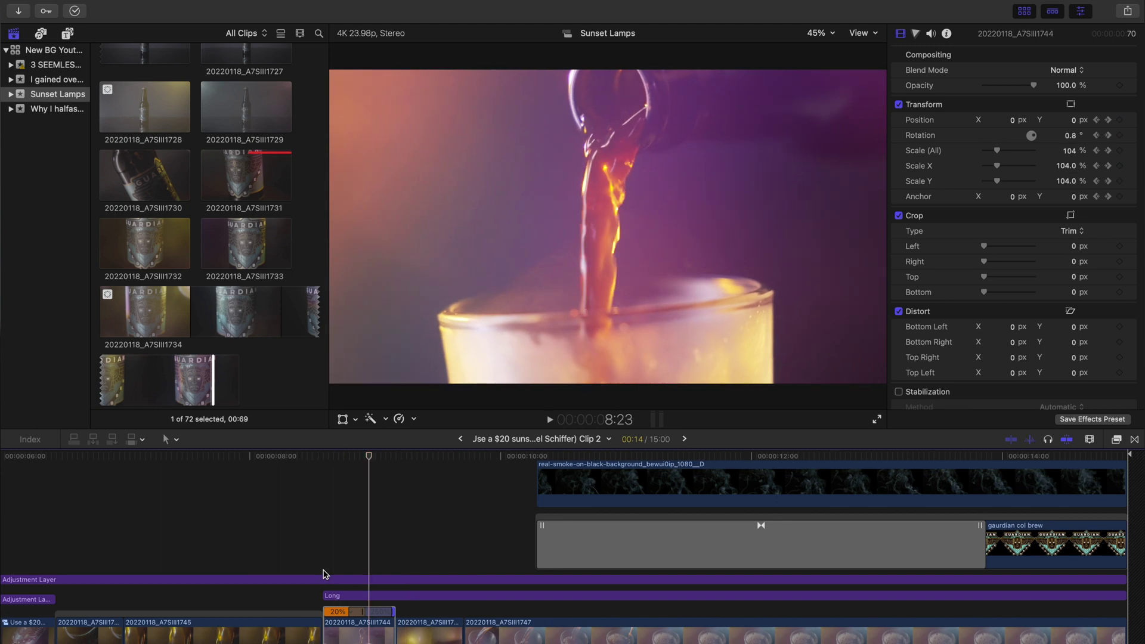
left_click(1096, 151)
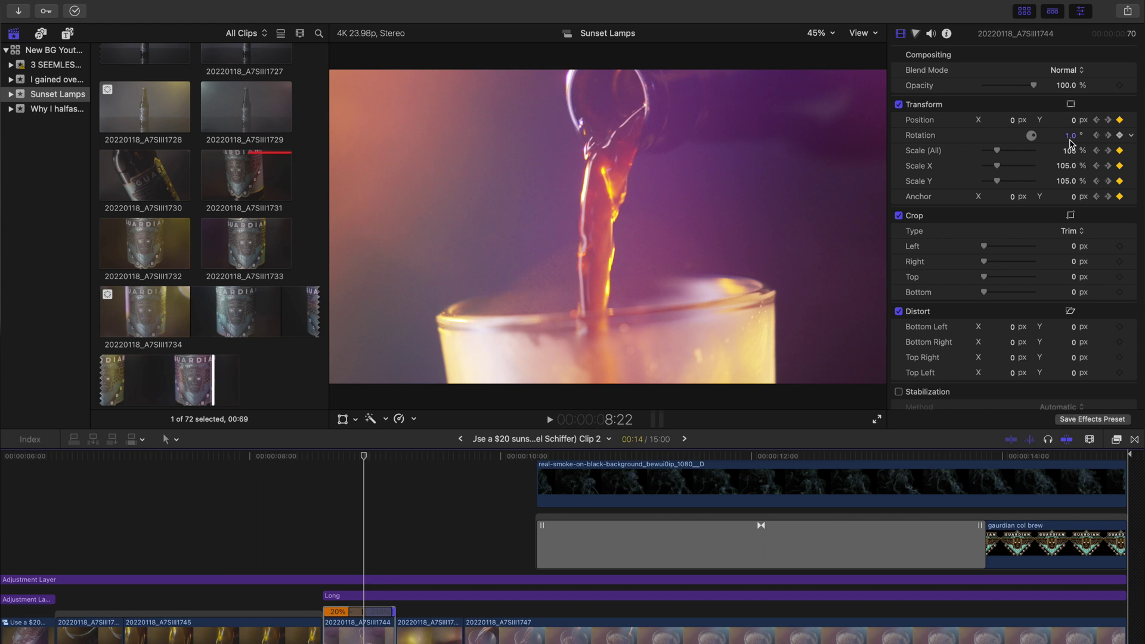
left_click(1108, 136)
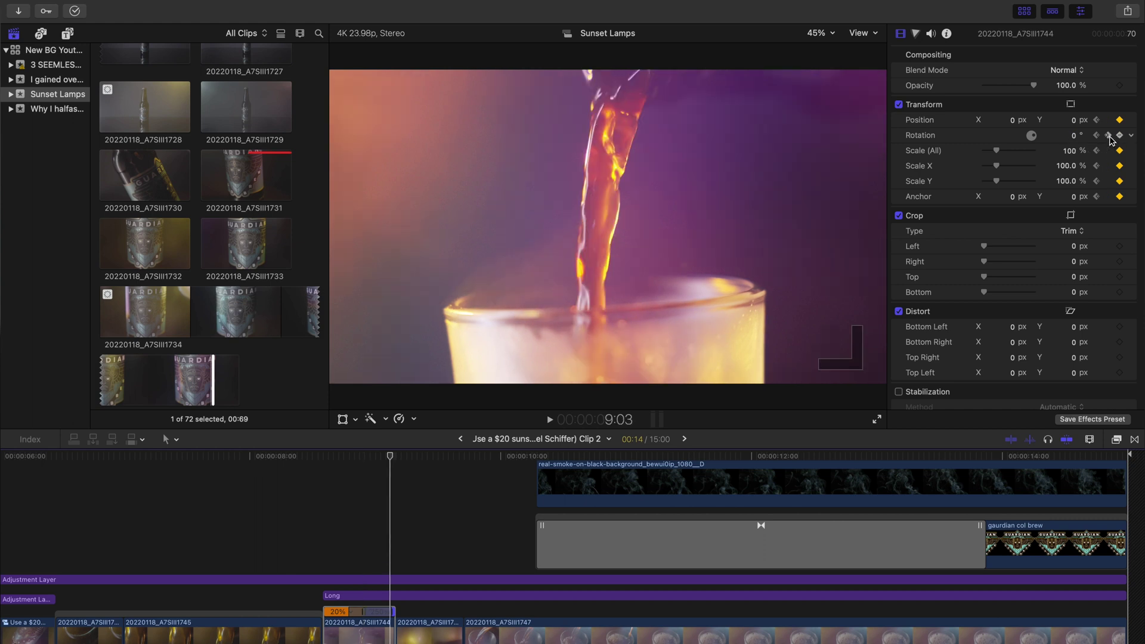
- Replay the pouring clip up to its ending cut and play the close-up clip that follows it
key("space")
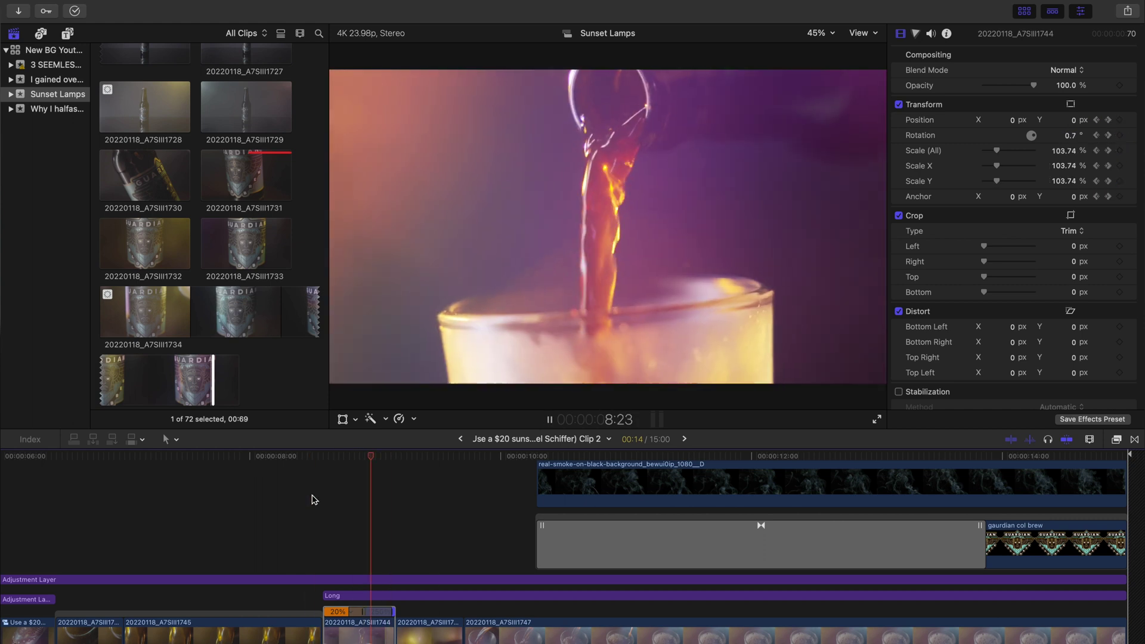
key("space")
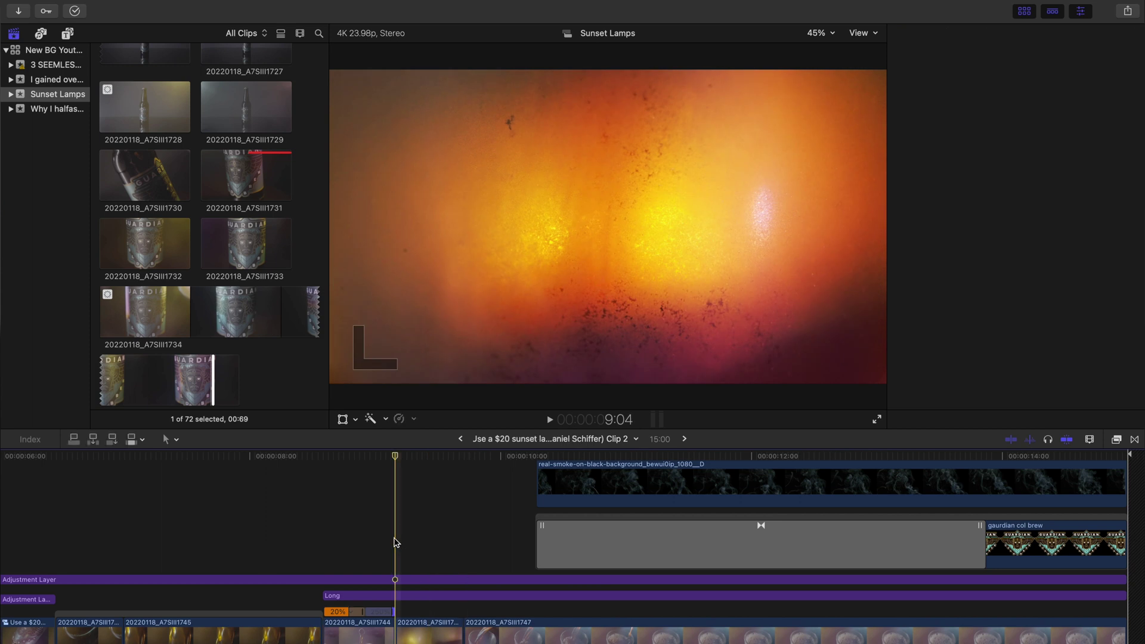
left_click(399, 579)
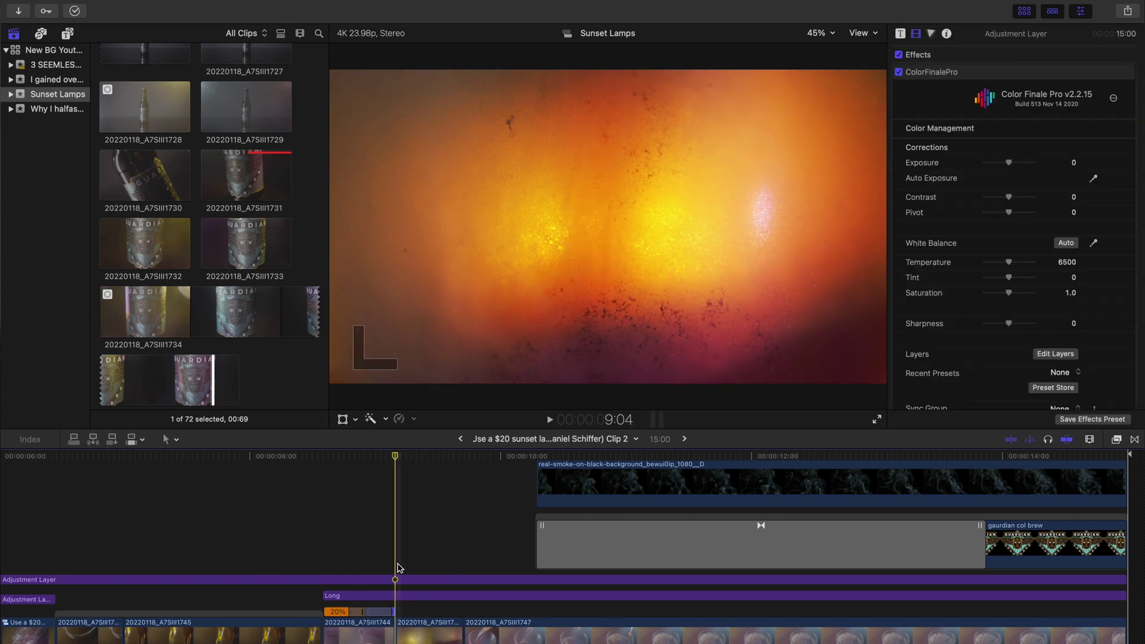
key("space")
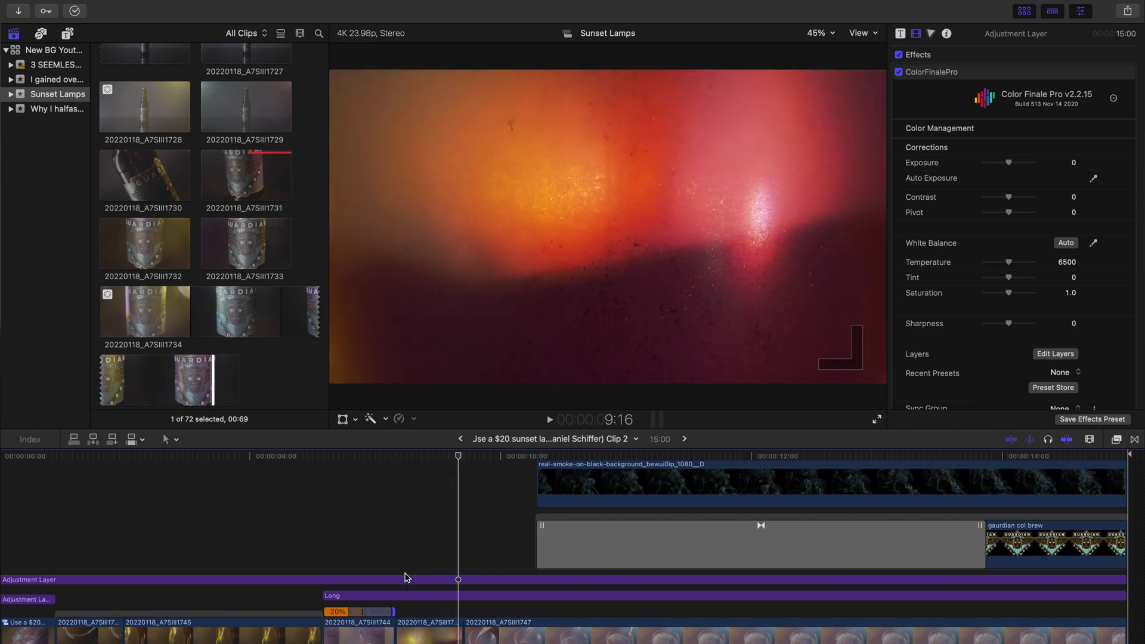
- Step back through the close-up clip from its ending cut and replay it from its beginning
key("Right")
key("Left")
key("Left")
key("Left")
key("Left")
key("Left")
key("Left")
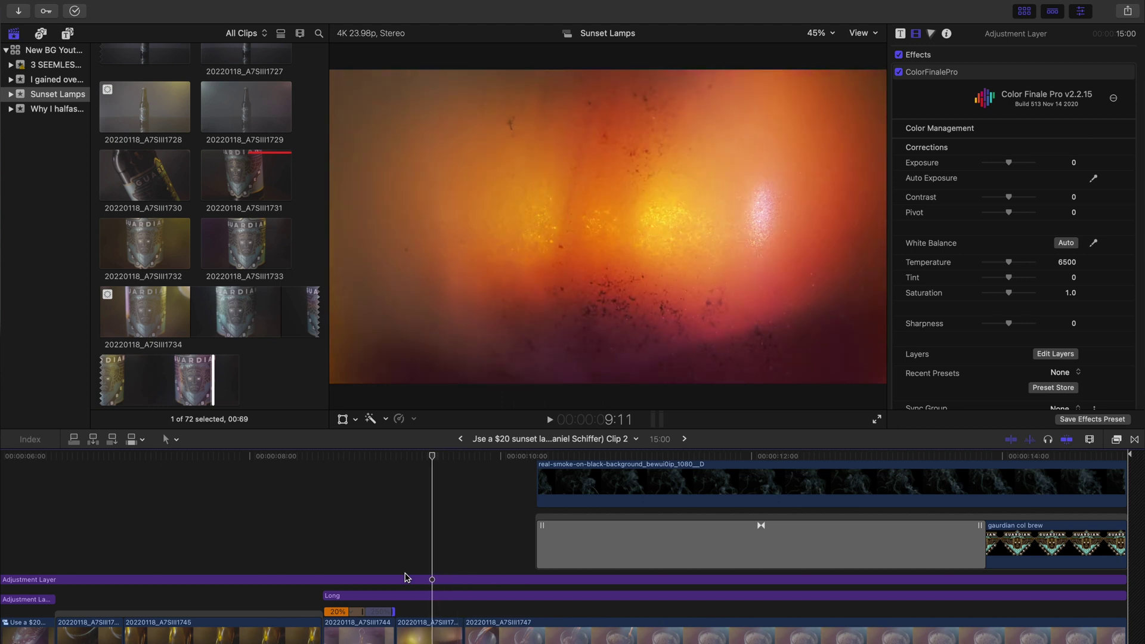
key("space")
key("space")
key("space")
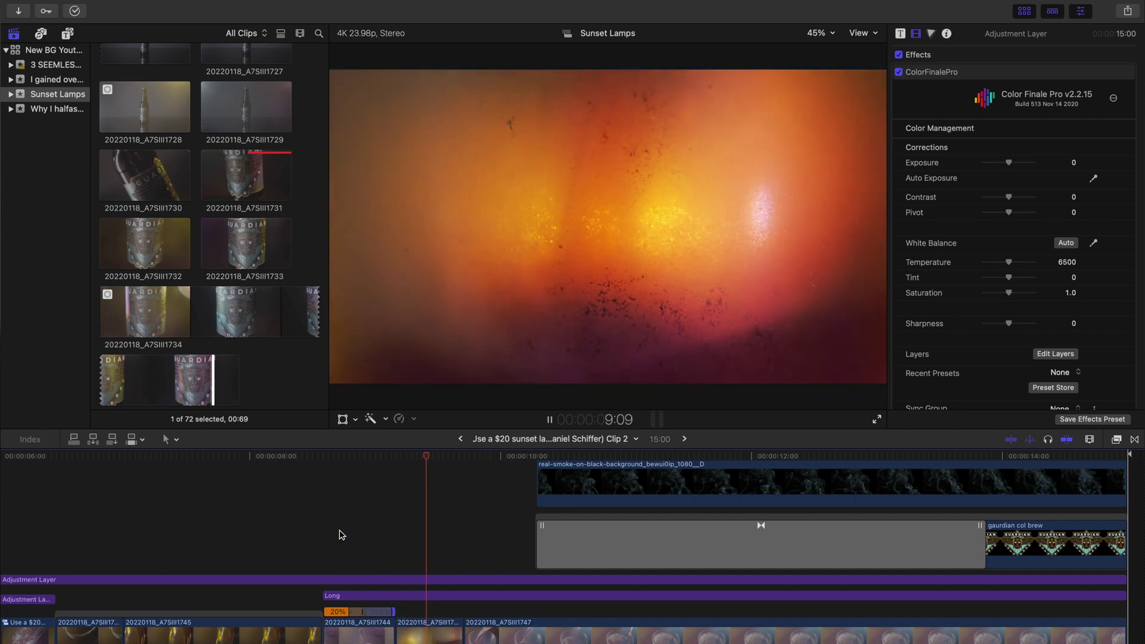
left_click(407, 535)
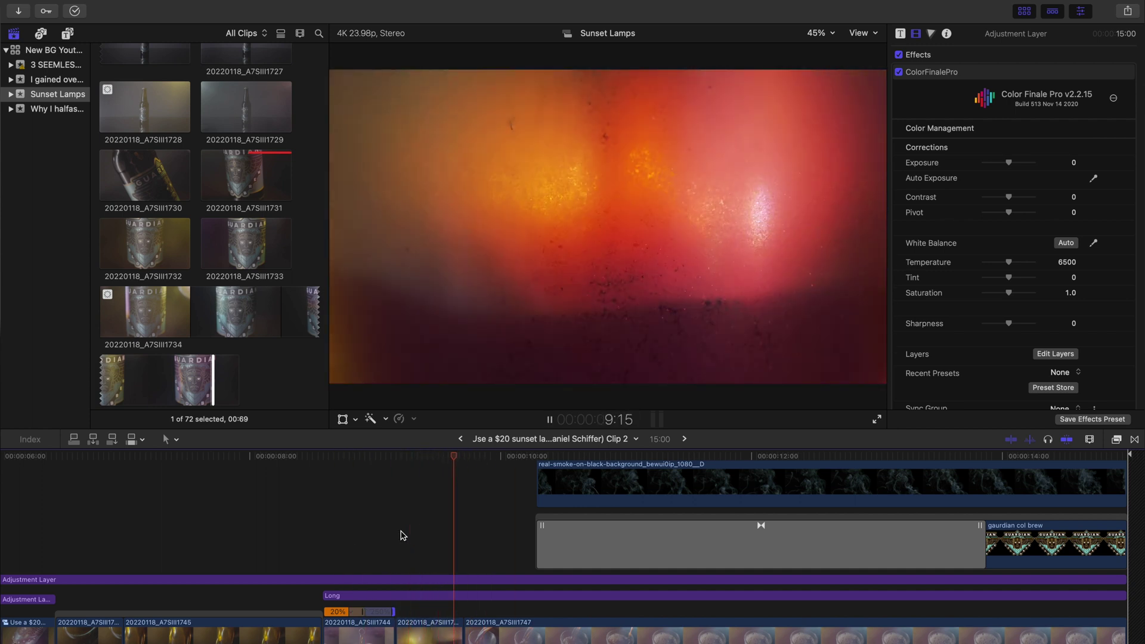
left_click(401, 535)
- Compare the frames around the cut between the close-up clip and 20220118_A7SIII1747, and replay the transition between them
key("space")
key("Right")
key("Right")
key("Right")
key("Right")
key("Left")
key("Right")
key("Right")
key("Left")
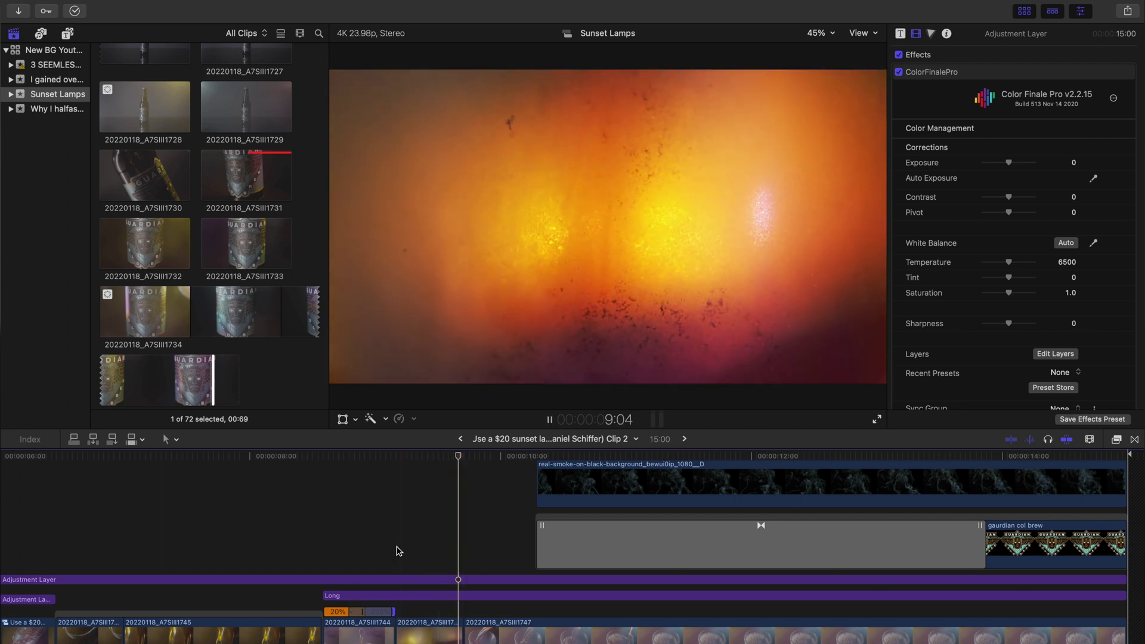
key("space")
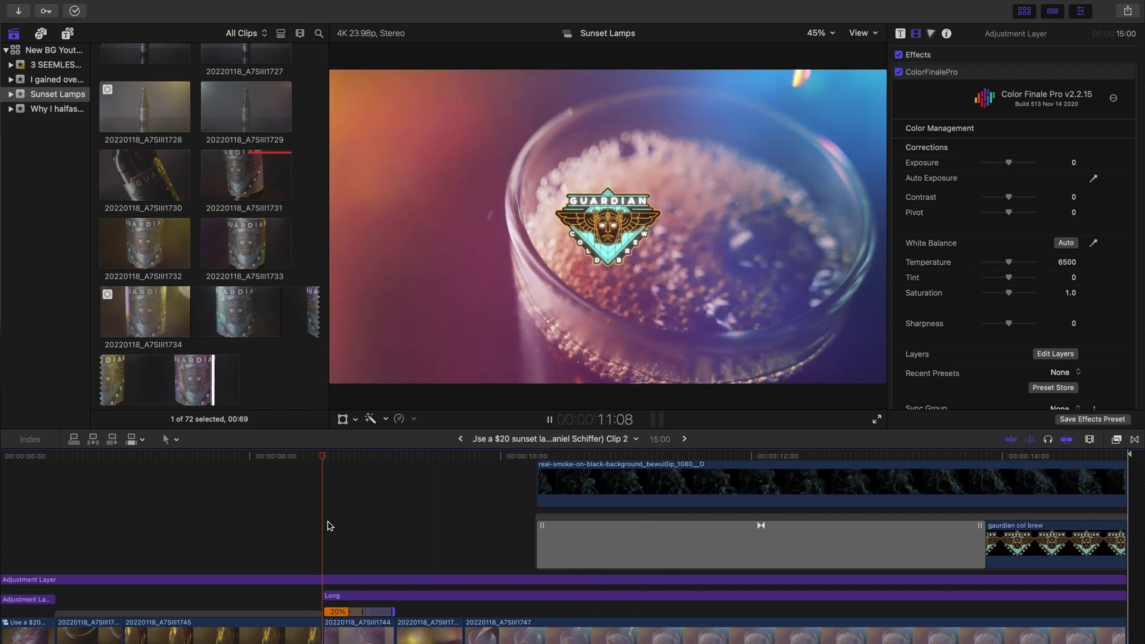
- Replay from the start of pouring clip 20220118_A7SIII1744 through the close-up into the glass clip 20220118_A7SIII1747
left_click(328, 525)
scroll(443, 521, "right", 4)
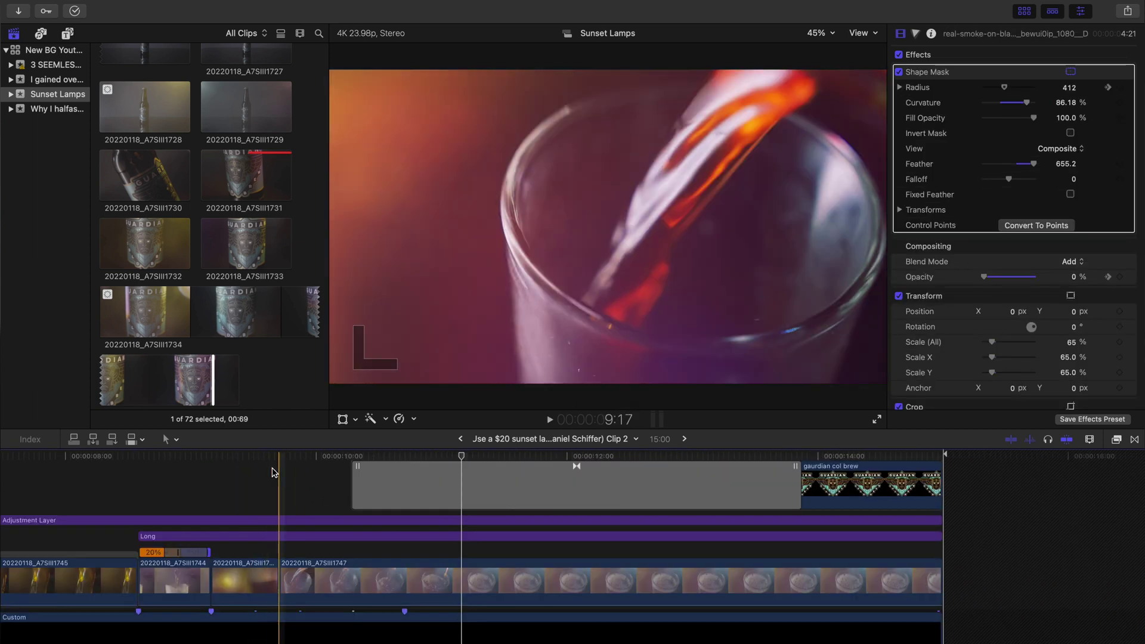
key("space")
scroll(83, 472, "left", 2)
scroll(83, 472, "left", 2)
scroll(83, 472, "up", 2)
left_click(171, 481)
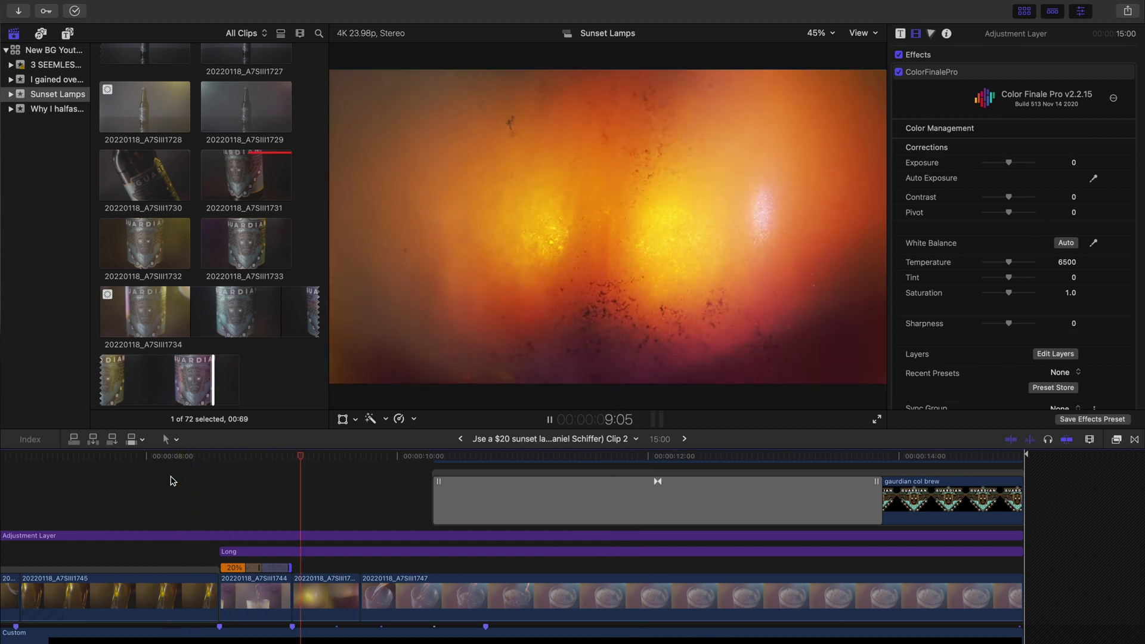
left_click(219, 482)
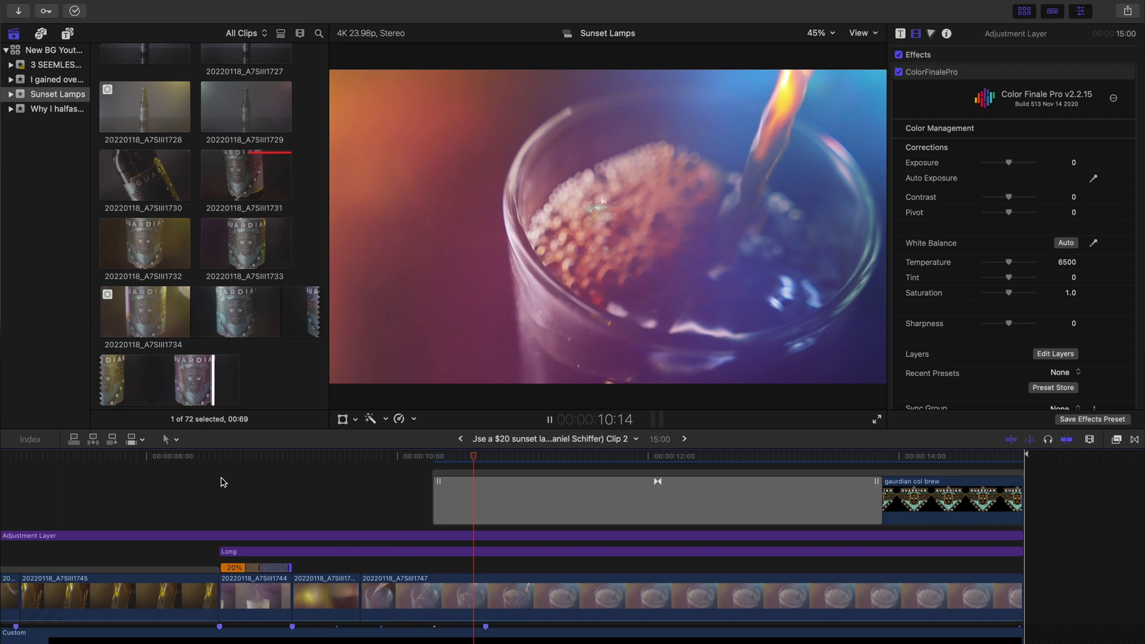
left_click(220, 482)
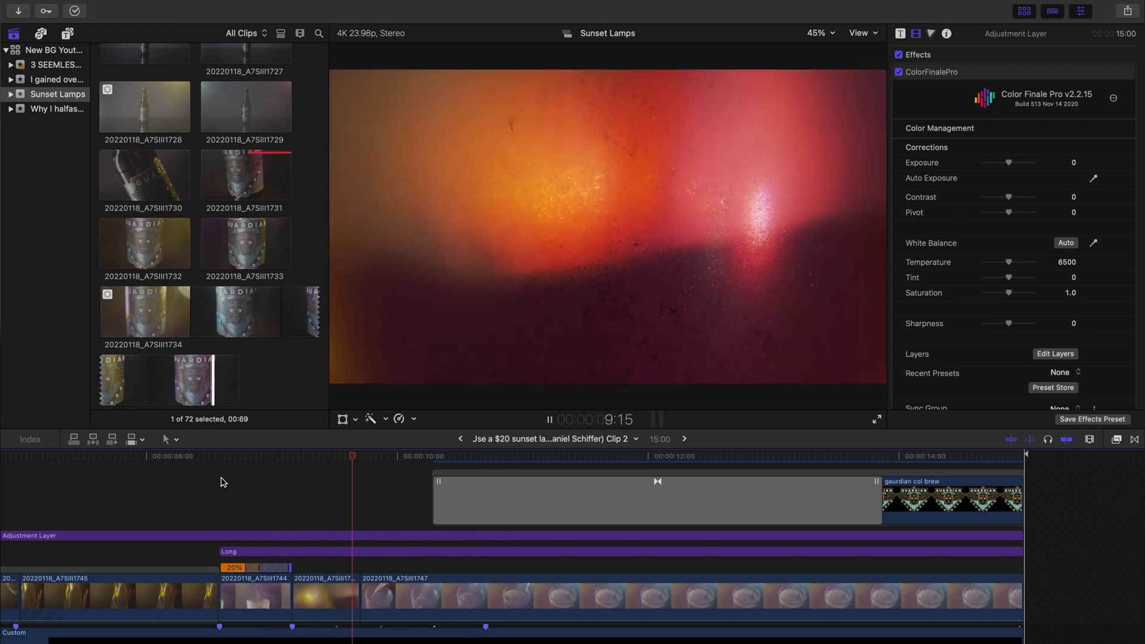
key("space")
- Play the glass clip 20220118_A7SIII1747 from the start of the smoke overlay through the logo reveal
left_click(444, 525)
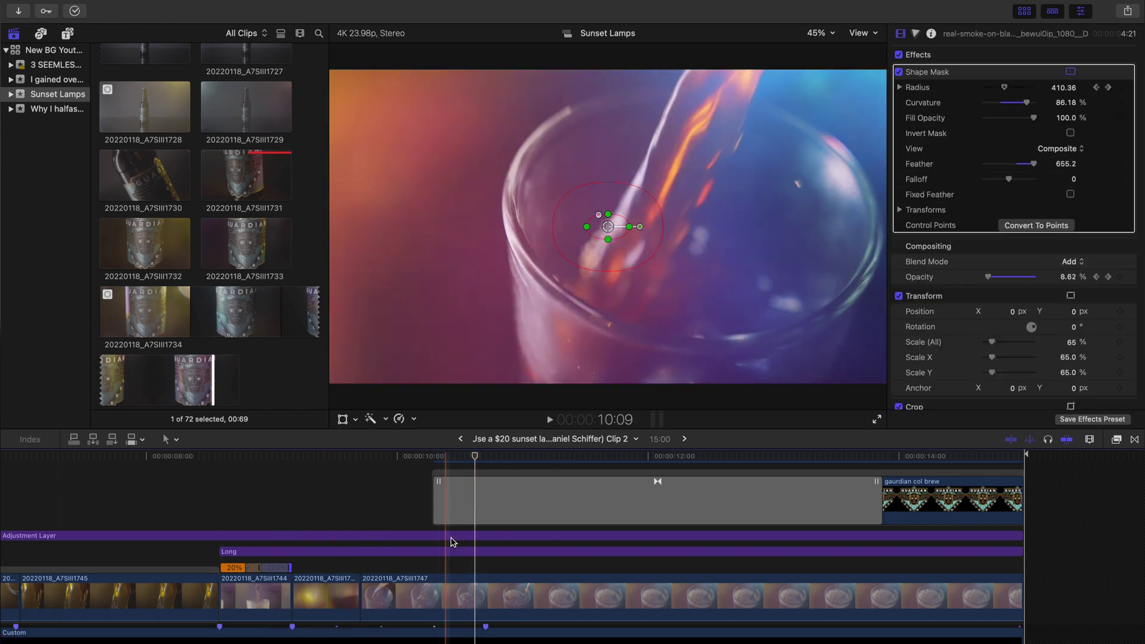
scroll(464, 554, "right", 3)
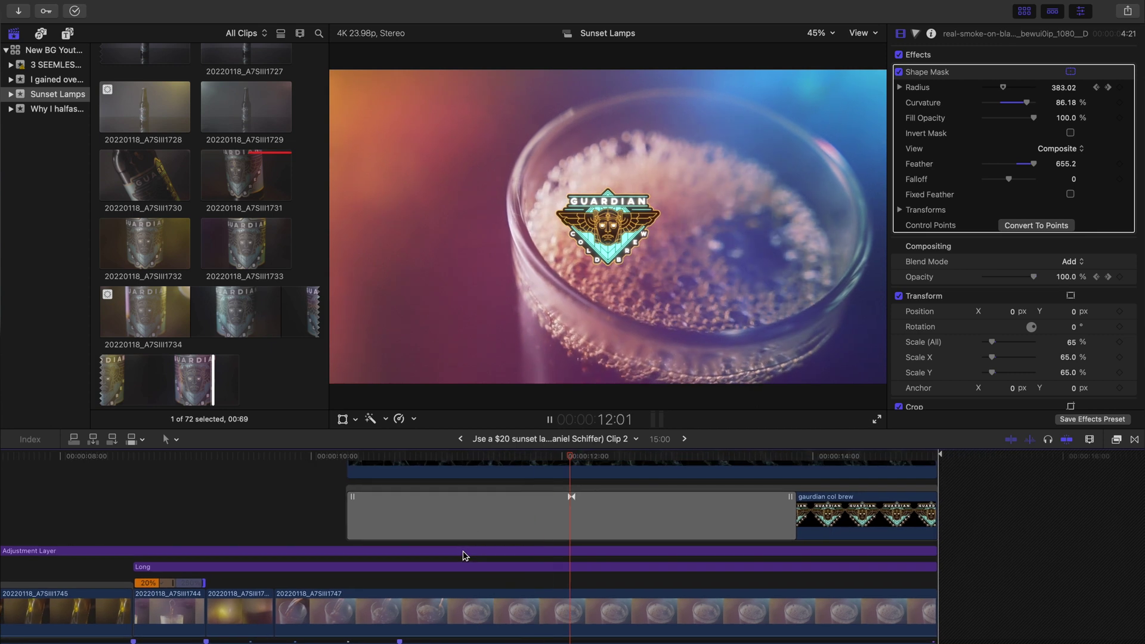
key("space")
scroll(474, 560, "up", 3)
scroll(358, 573, "down", 2)
scroll(298, 585, "left", 1)
- Select the Long adjustment layer and replay the sequence to examine its changing position, rotation and scale values
left_click(214, 592)
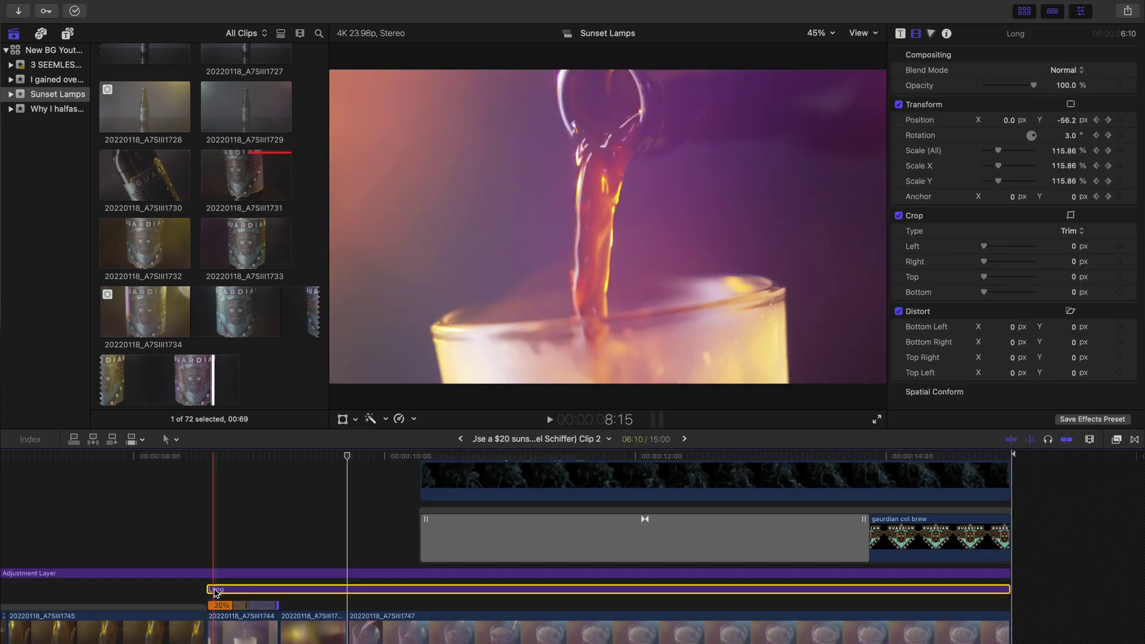
scroll(214, 592, "up", 2)
scroll(215, 592, "left", 1)
key("space")
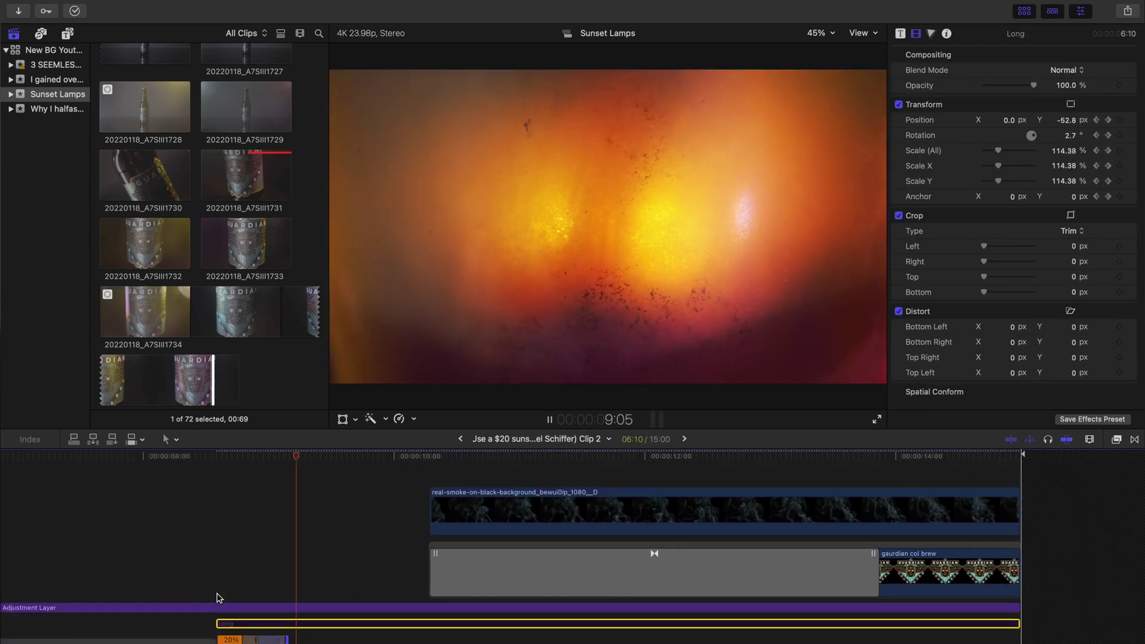
left_click(212, 554)
scroll(215, 555, "right", 2)
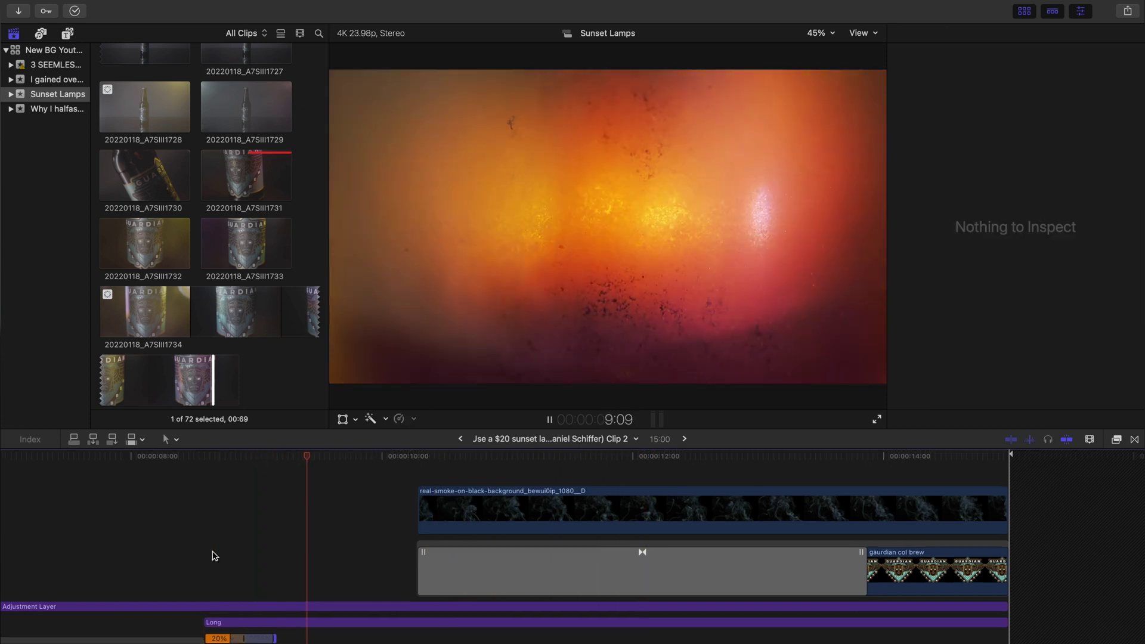
left_click(178, 618)
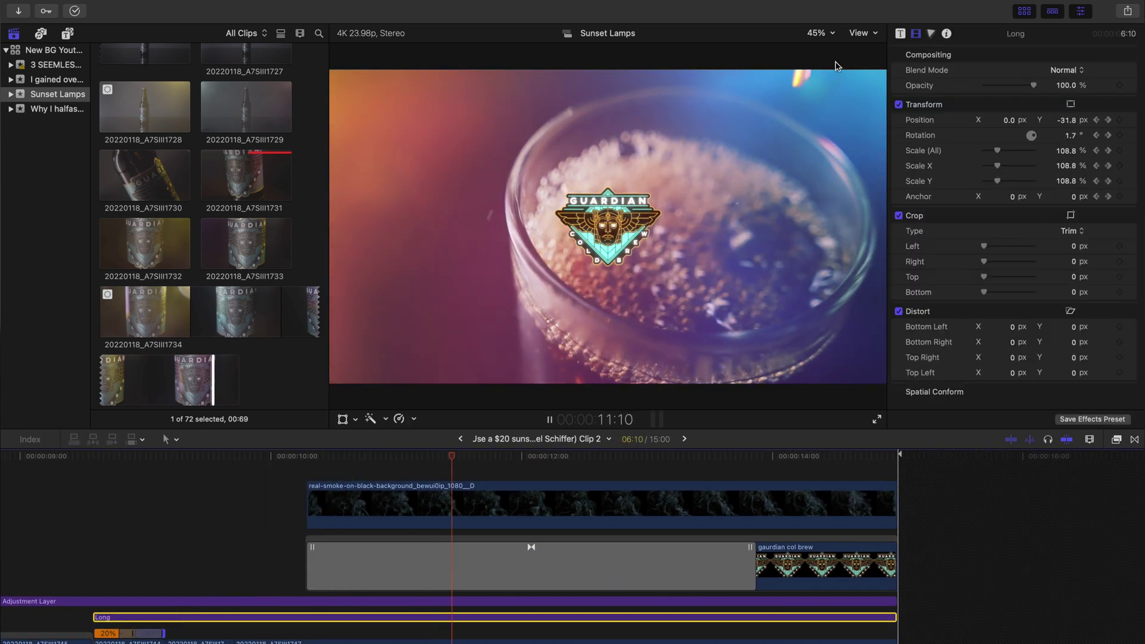
key("super+minus")
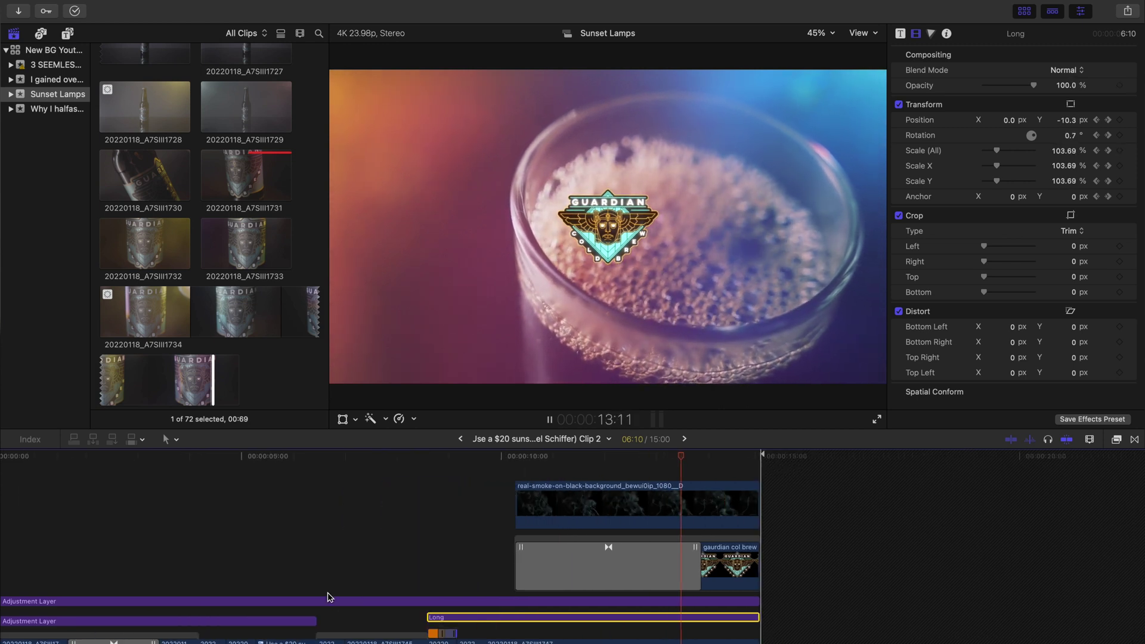
- Replay the ending of the sequence and enlarge the timeline around the smoke and logo layers
left_click(202, 559)
left_click(531, 480)
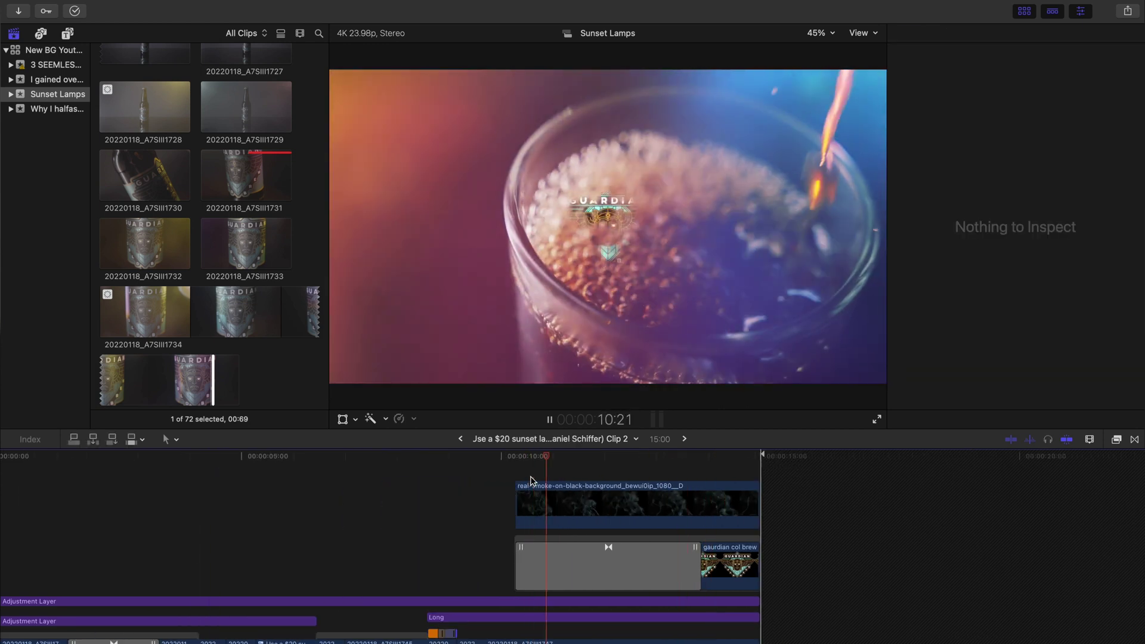
key("super+equal")
key("space")
key("super+equal")
left_click(241, 496)
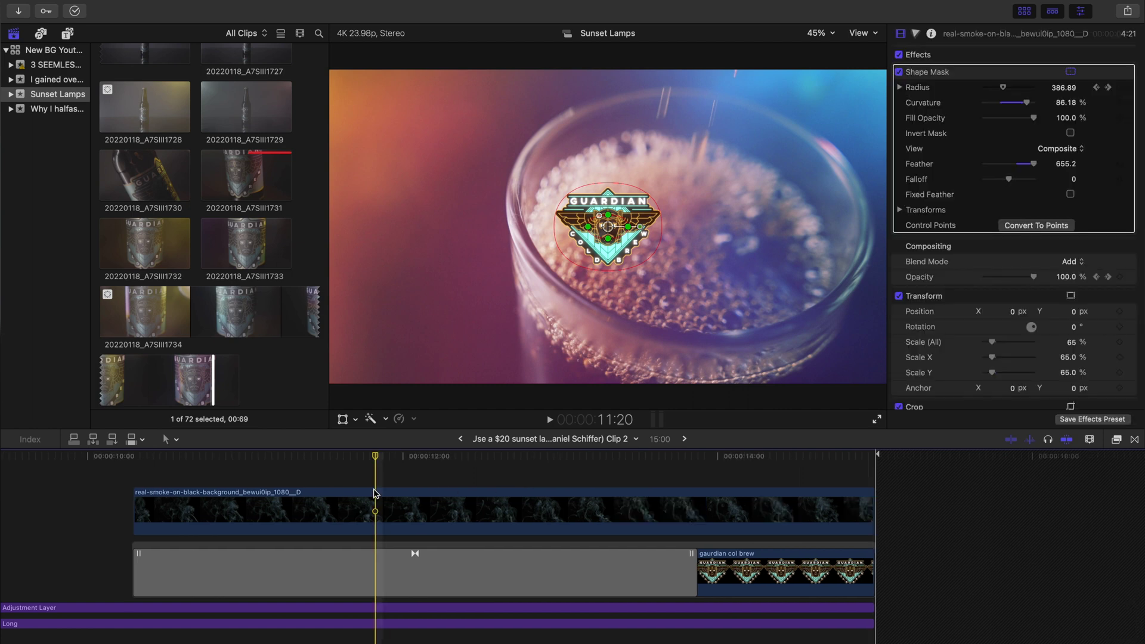
- Select the smoke clip, examine its Shape Mask radius and opacity keyframes at its start, and play the logo reveal
left_click(370, 507)
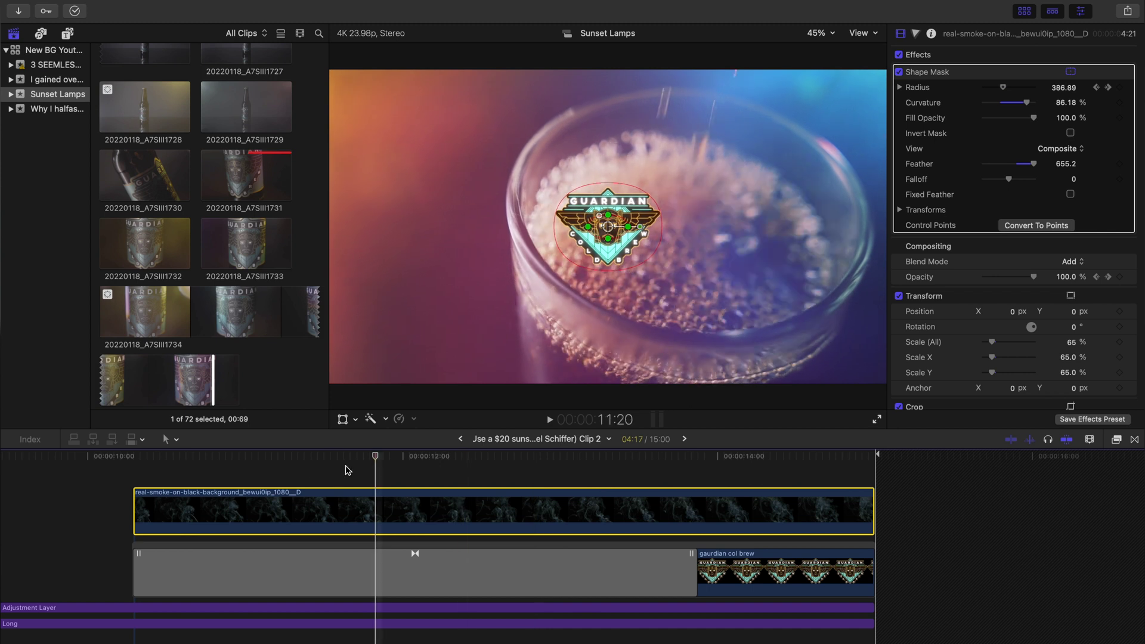
left_click(133, 482)
left_click(151, 500)
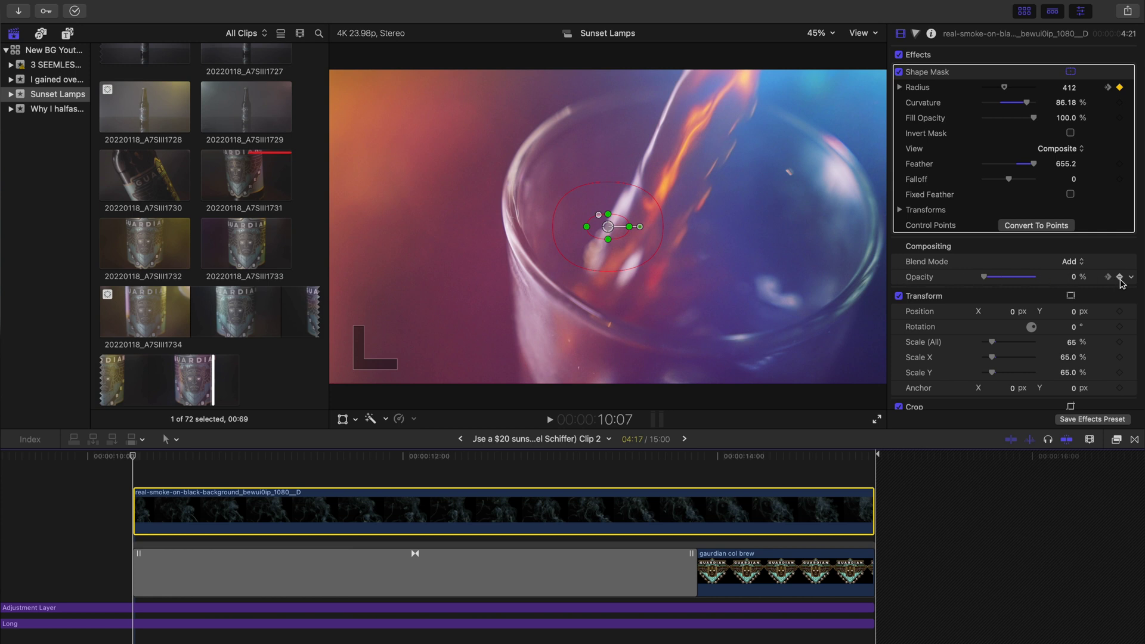
key("space")
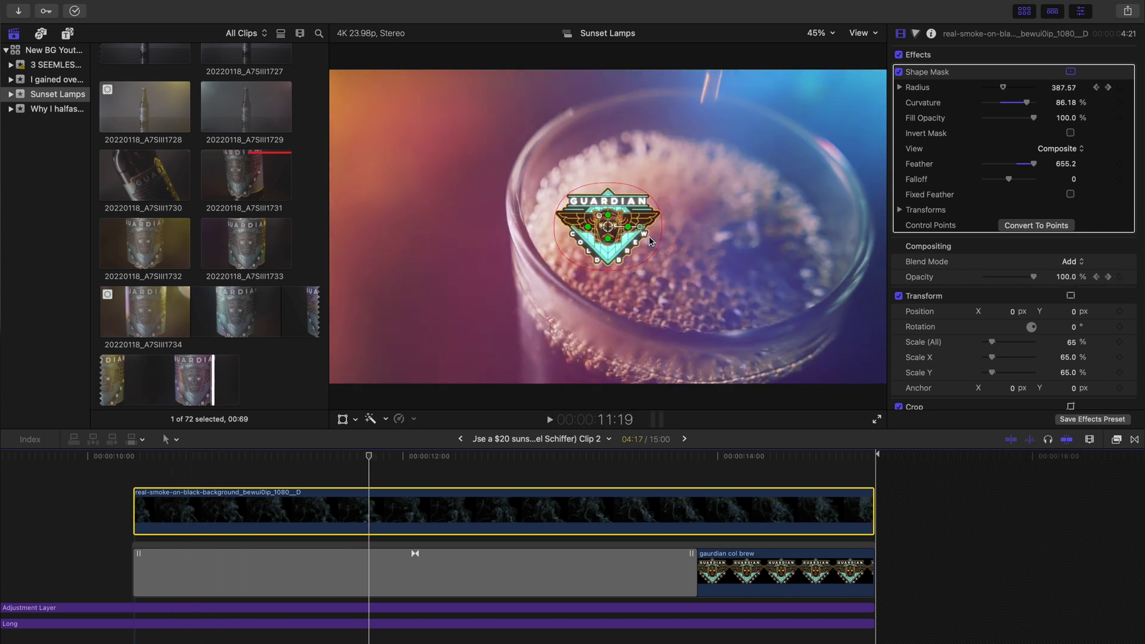
- Disable the smoke clip, return to its start and select the transition leading into the logo clip
key("v")
key("Up")
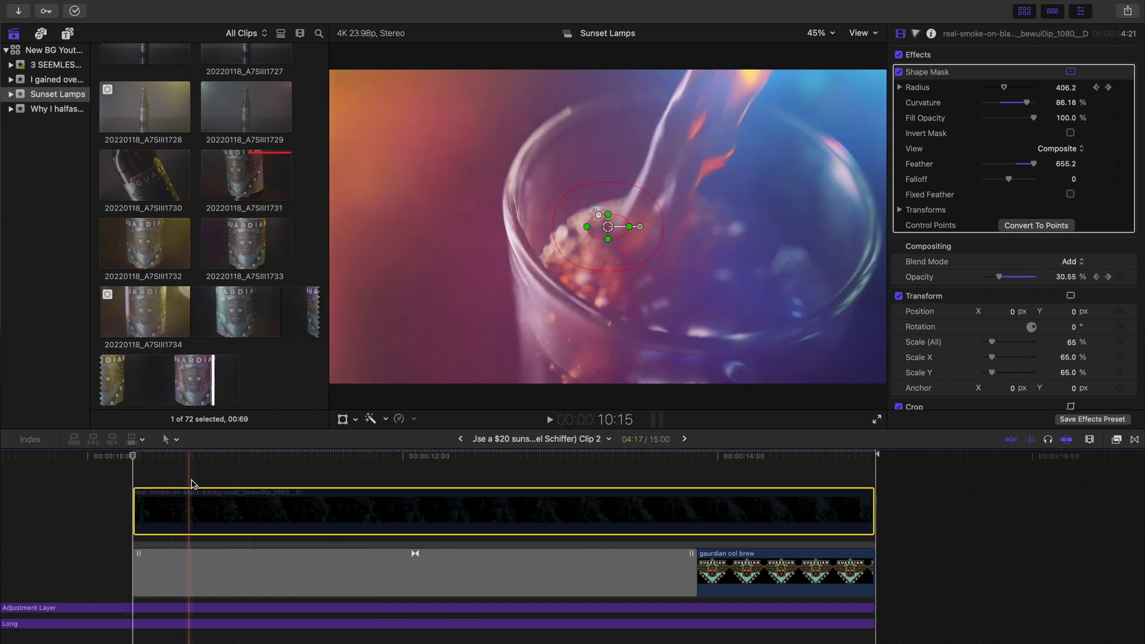
left_click(396, 561)
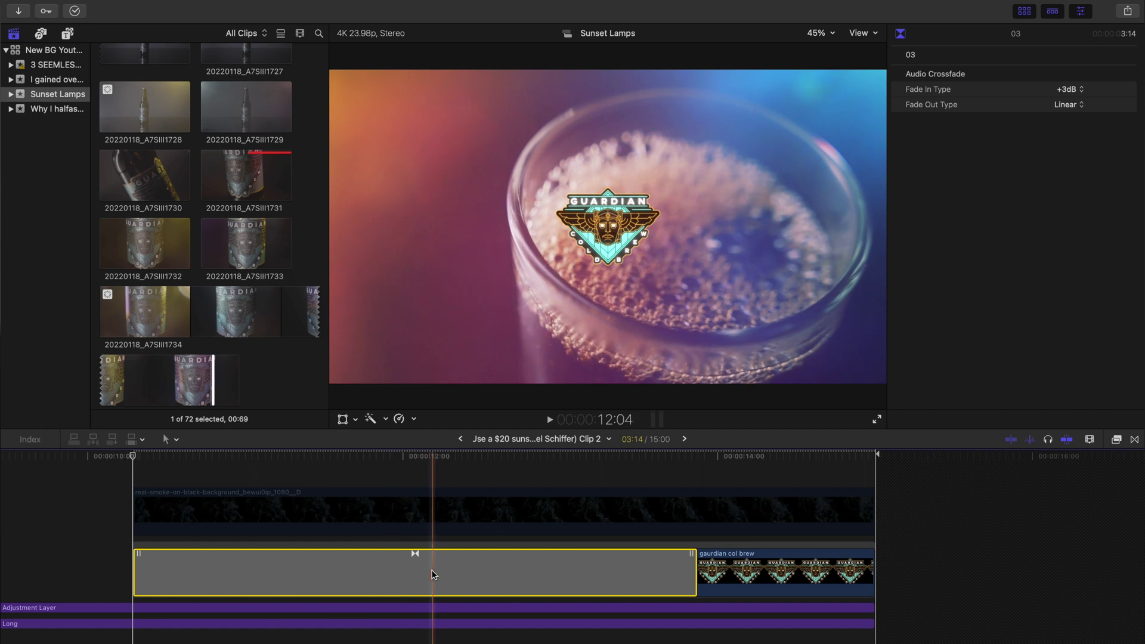
- Open the effects browser and switch it to the installed transitions
left_click(1117, 440)
scroll(939, 548, "down", 5)
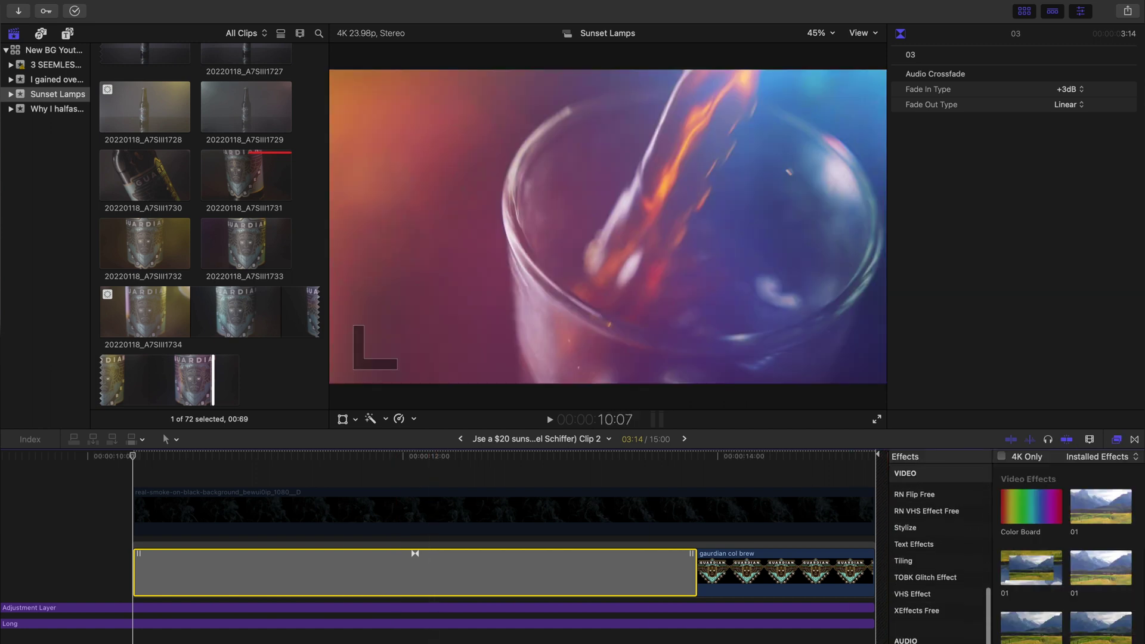
left_click(1134, 439)
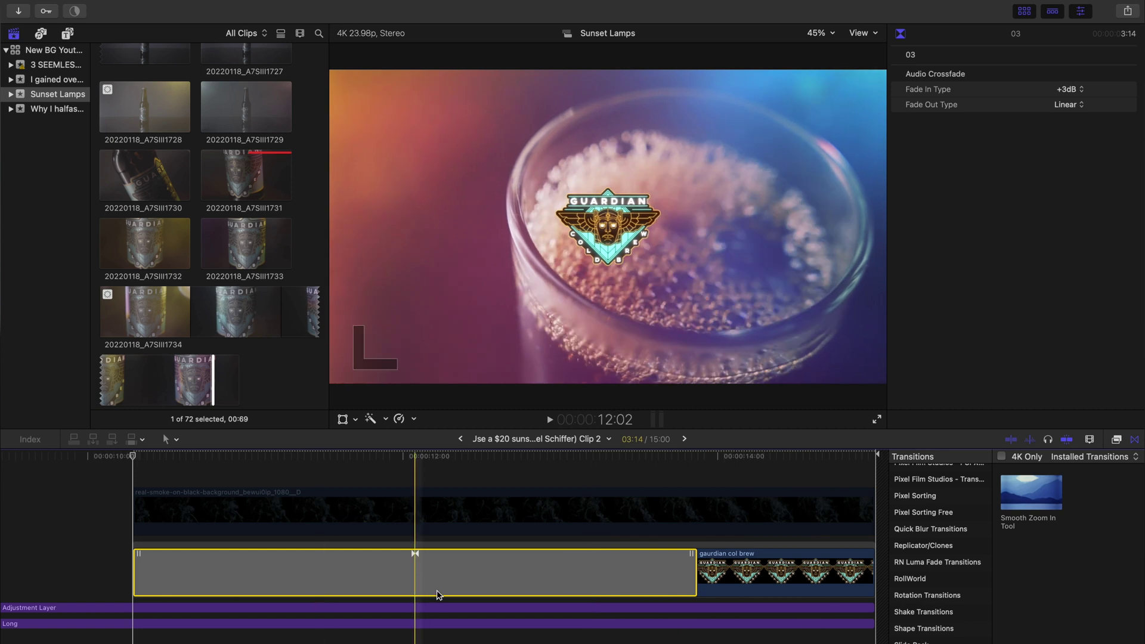
- Bring the music tracks into view and reveal the source range of the first ES_Thinking of Luther clip in the browser
scroll(726, 614, "right", 5)
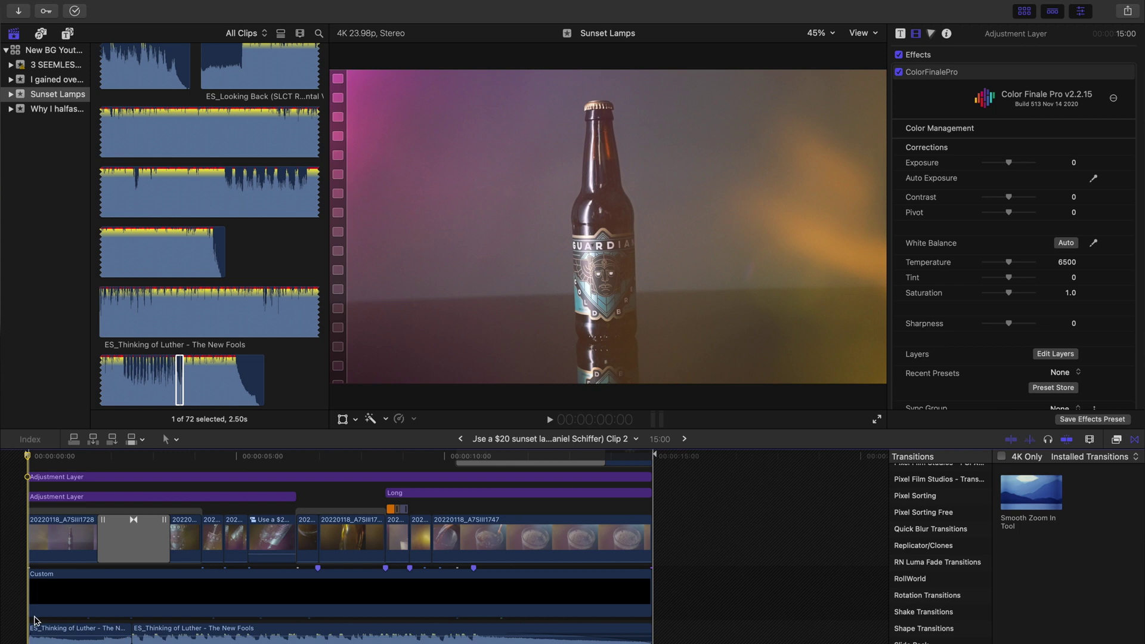
scroll(34, 620, "down", 3)
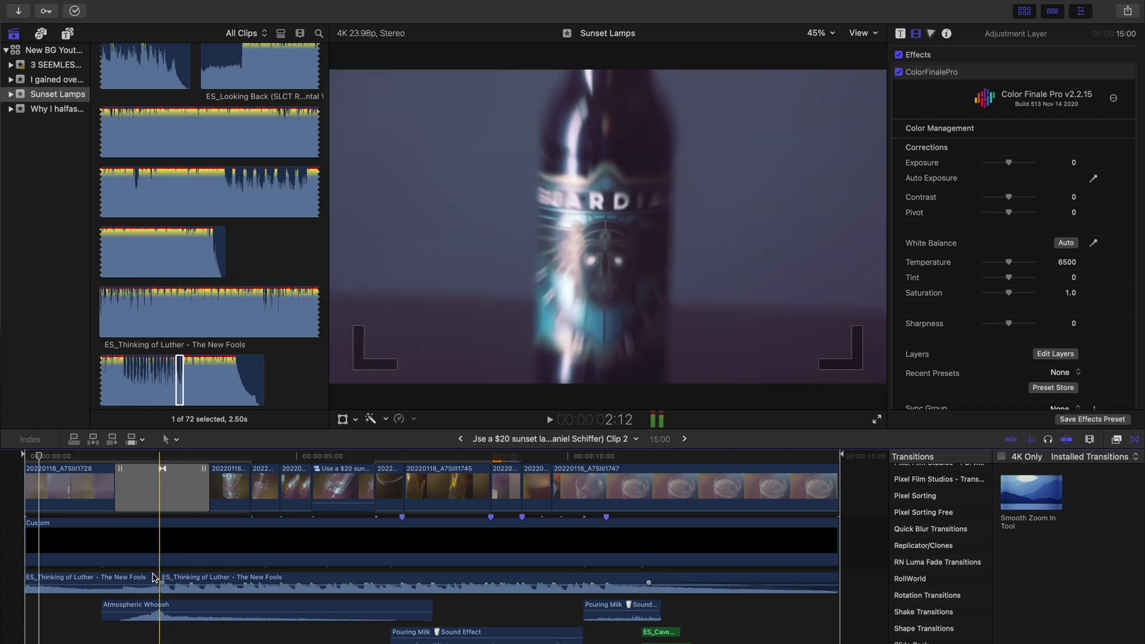
right_click(149, 581)
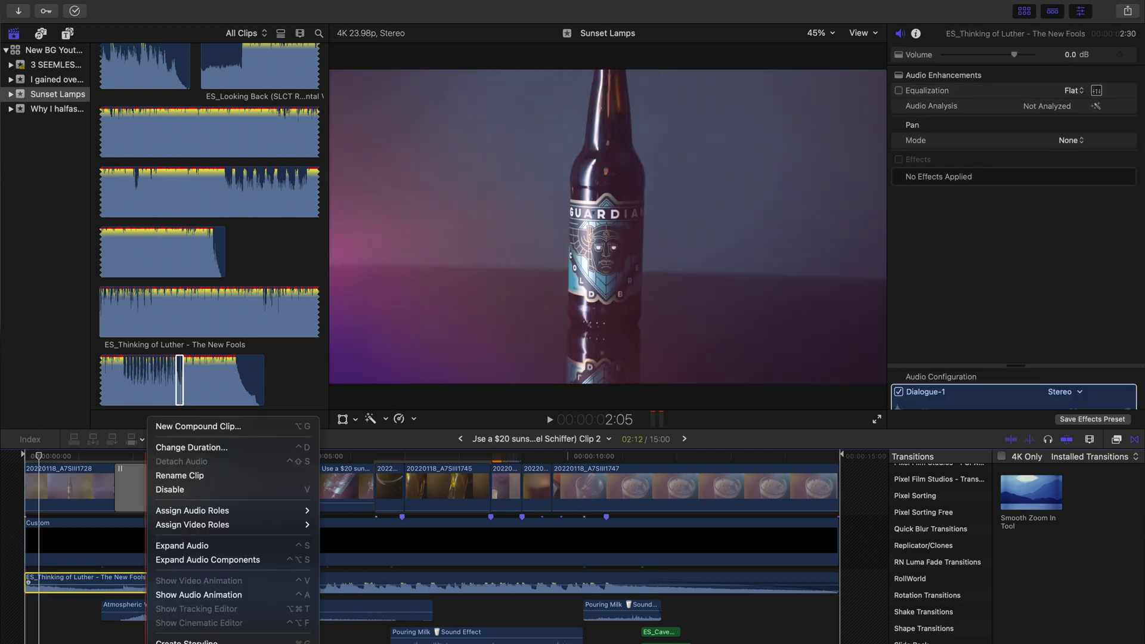
key("shift+f")
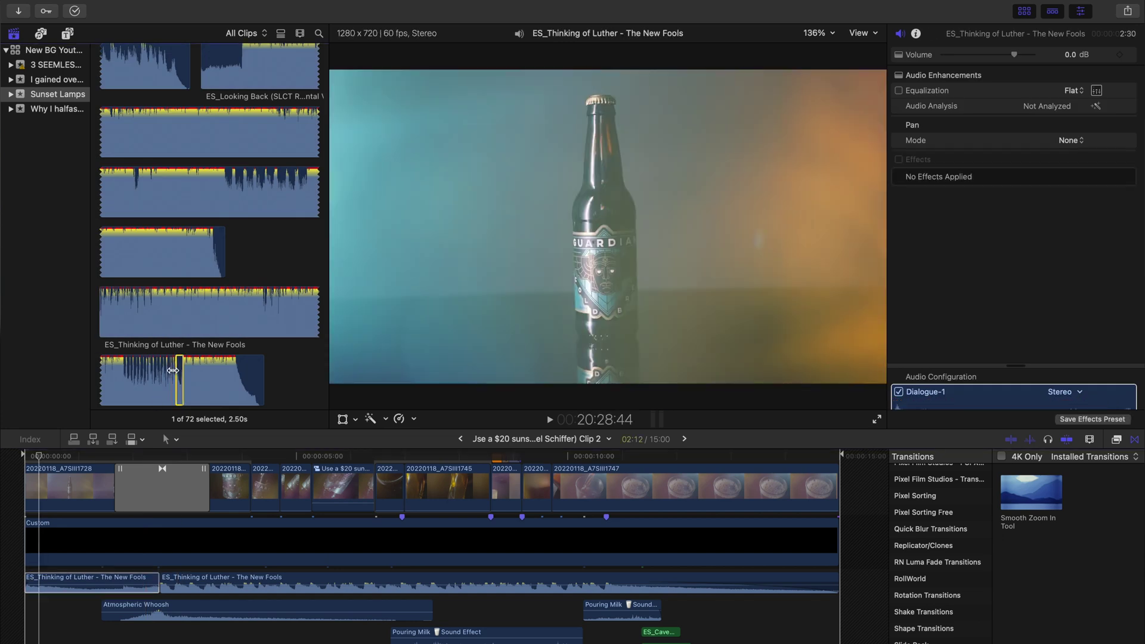
left_click(178, 371)
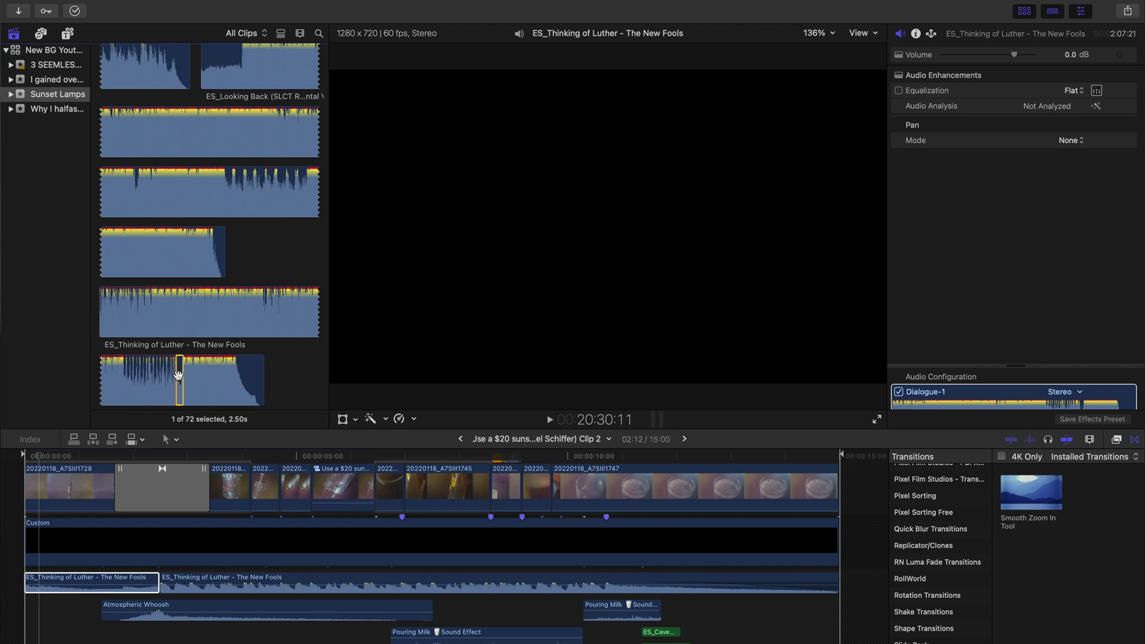
- Reveal the source range of the second ES_Thinking of Luther clip in the browser and return to the sequence's start
left_click(156, 583)
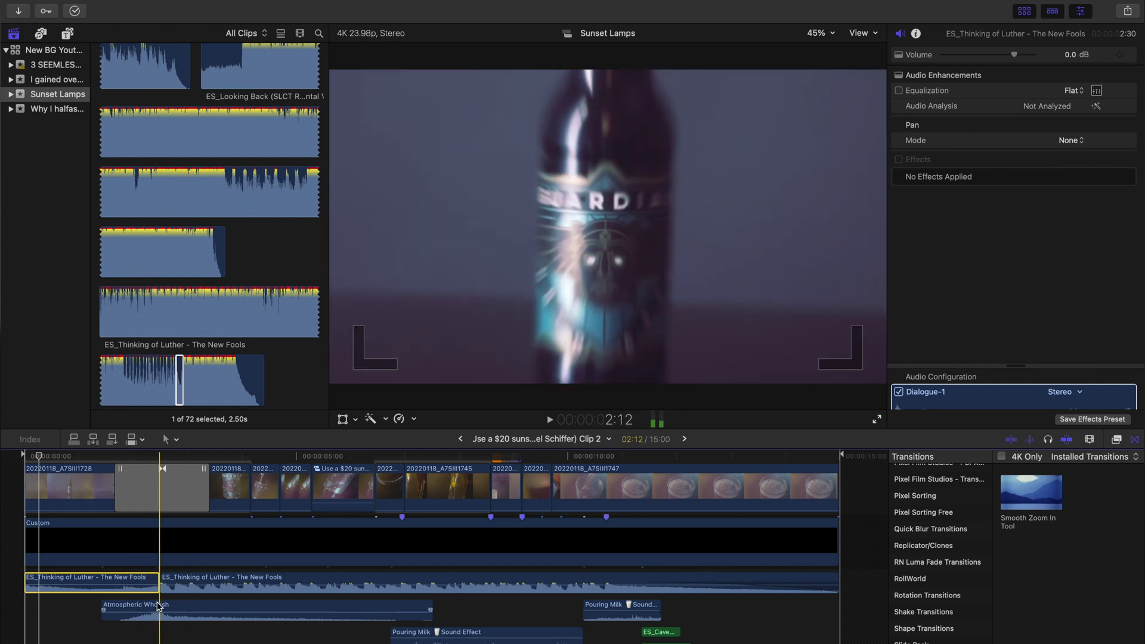
left_click(167, 583)
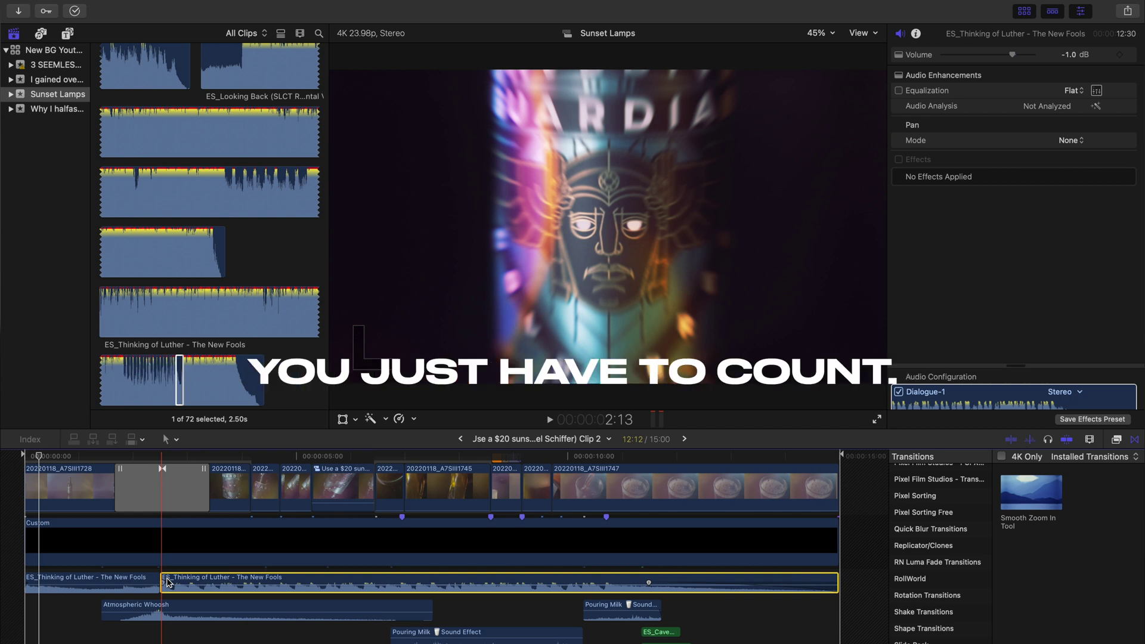
right_click(167, 583)
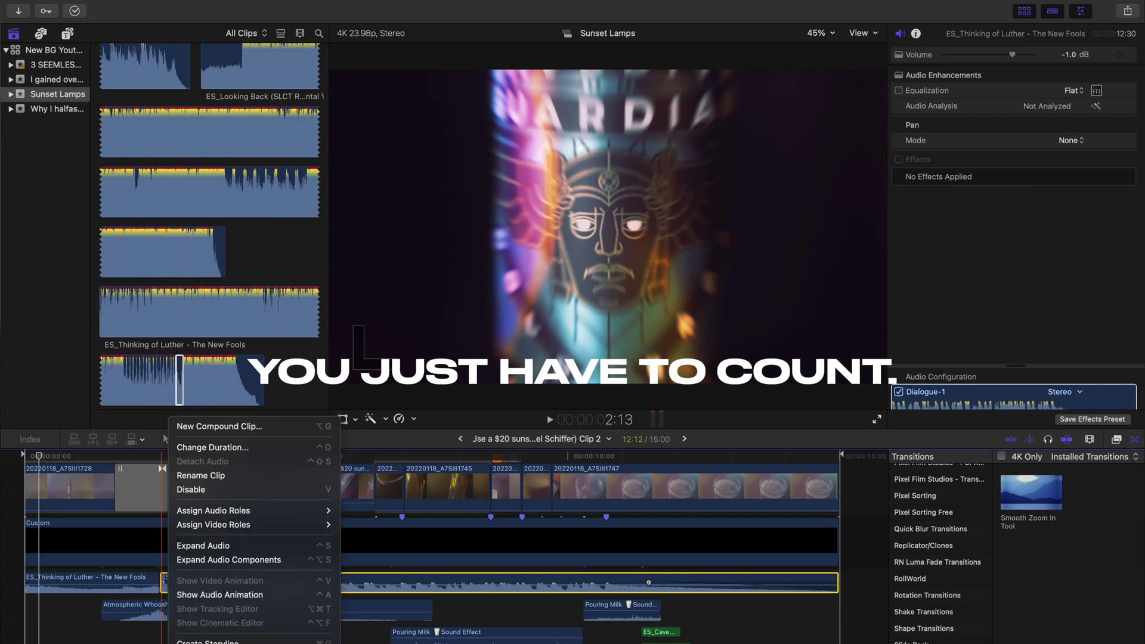
key("shift+f")
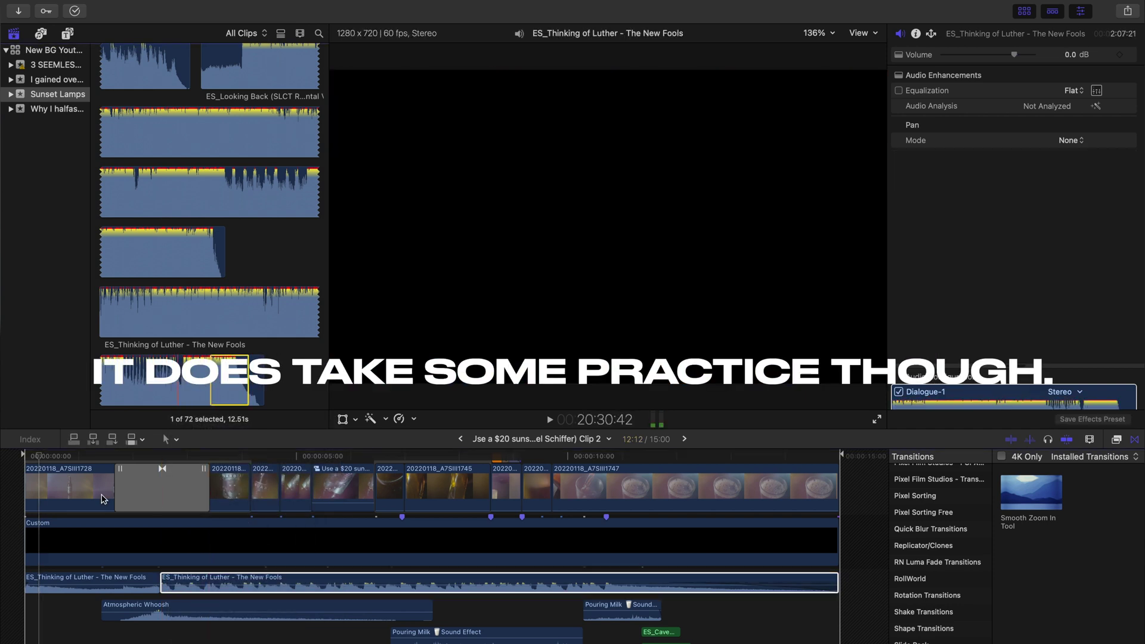
left_click(3, 596)
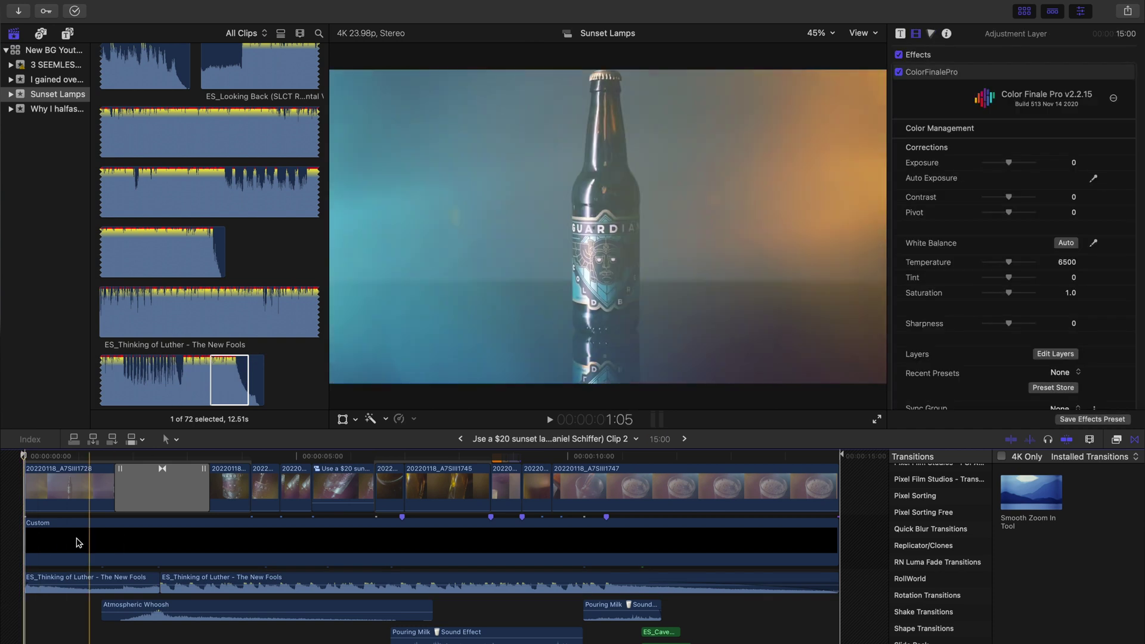
- Disable the second ES_Thinking of Luther clip and play the sequence from its start
left_click(187, 583)
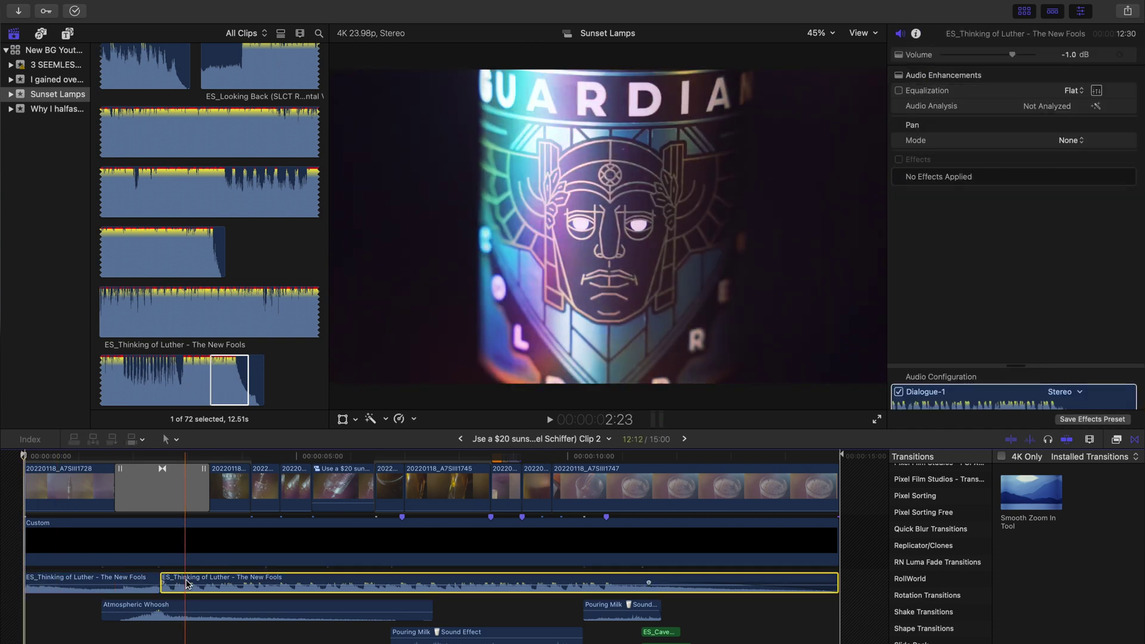
left_click_drag(160, 583, 840, 581)
left_click(5, 619)
key("space")
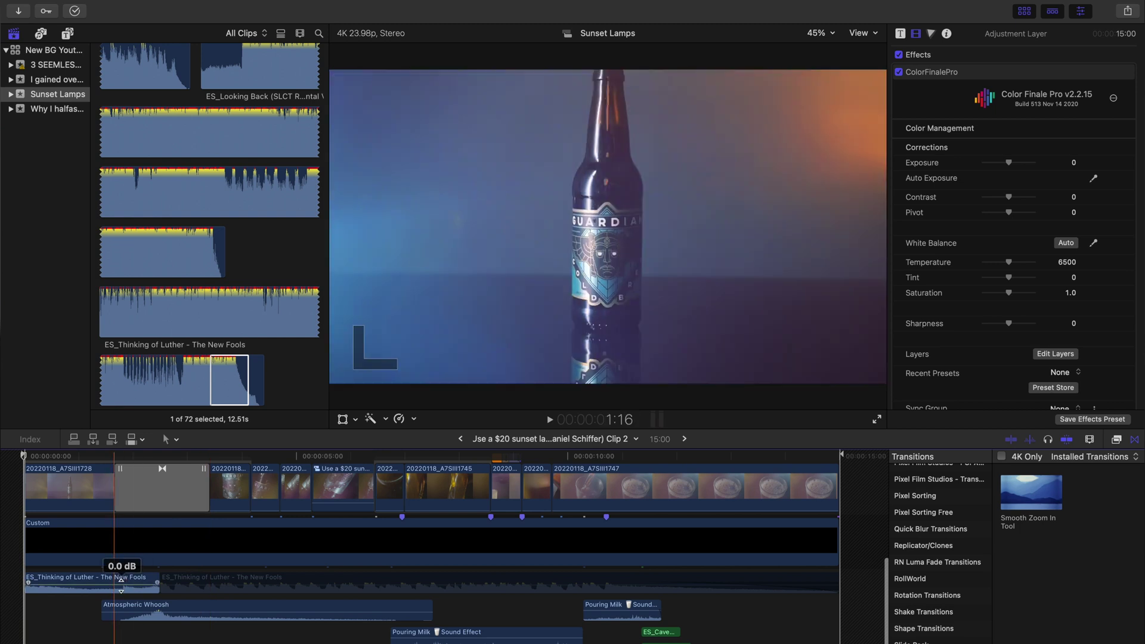
- Disable the first ES_Thinking of Luther clip, extend the second one back to the sequence's start, and play the uncut music
left_click(121, 585)
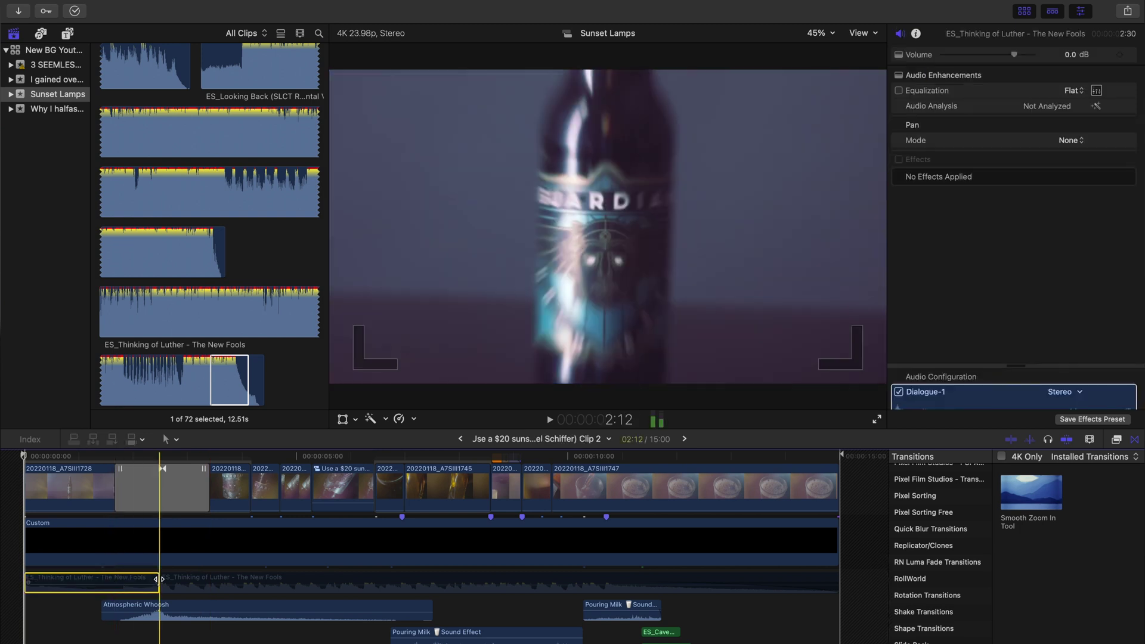
left_click_drag(158, 579, 27, 582)
left_click(70, 582)
key("v")
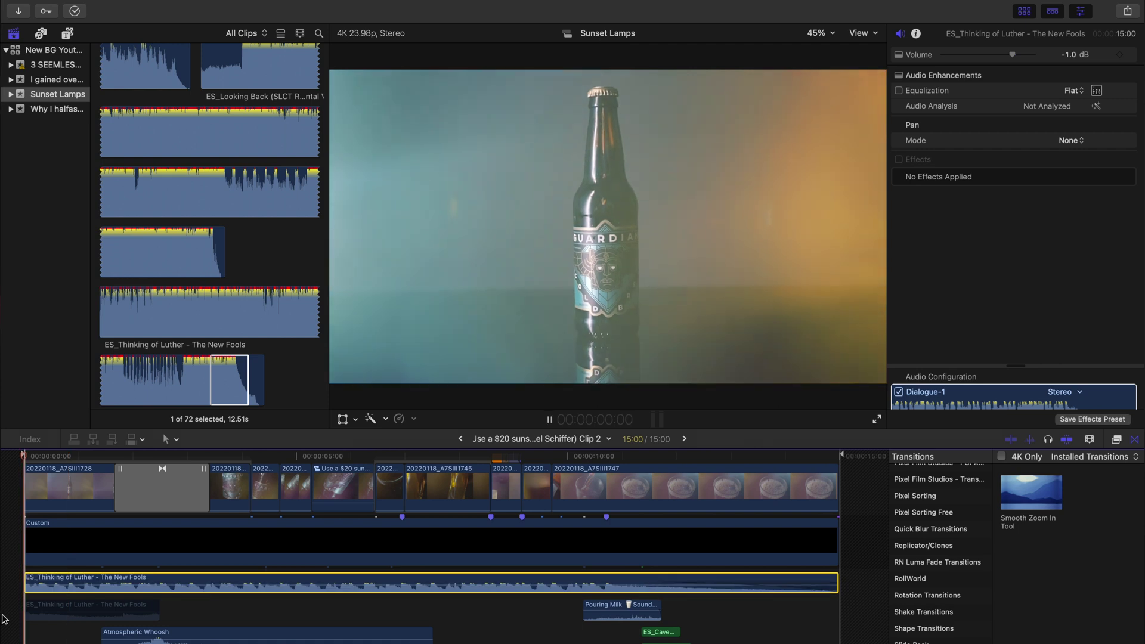
key("space")
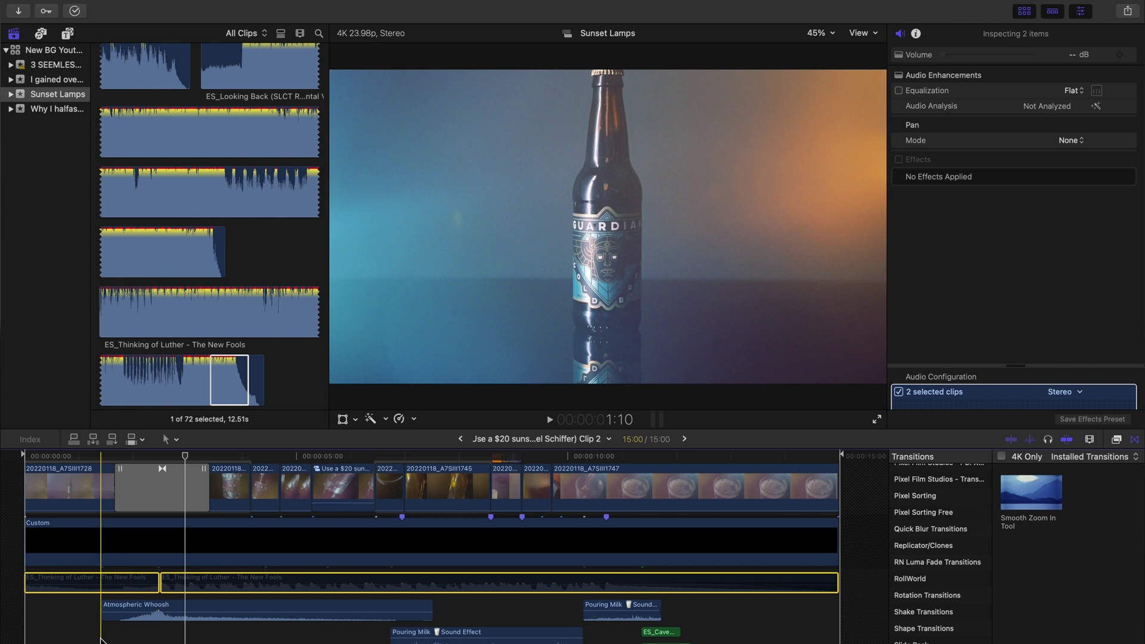
- Play the sequence with both music clips disabled and toggle audio skimming to listen to the Atmospheric Whoosh effect
left_click(100, 641)
key("space")
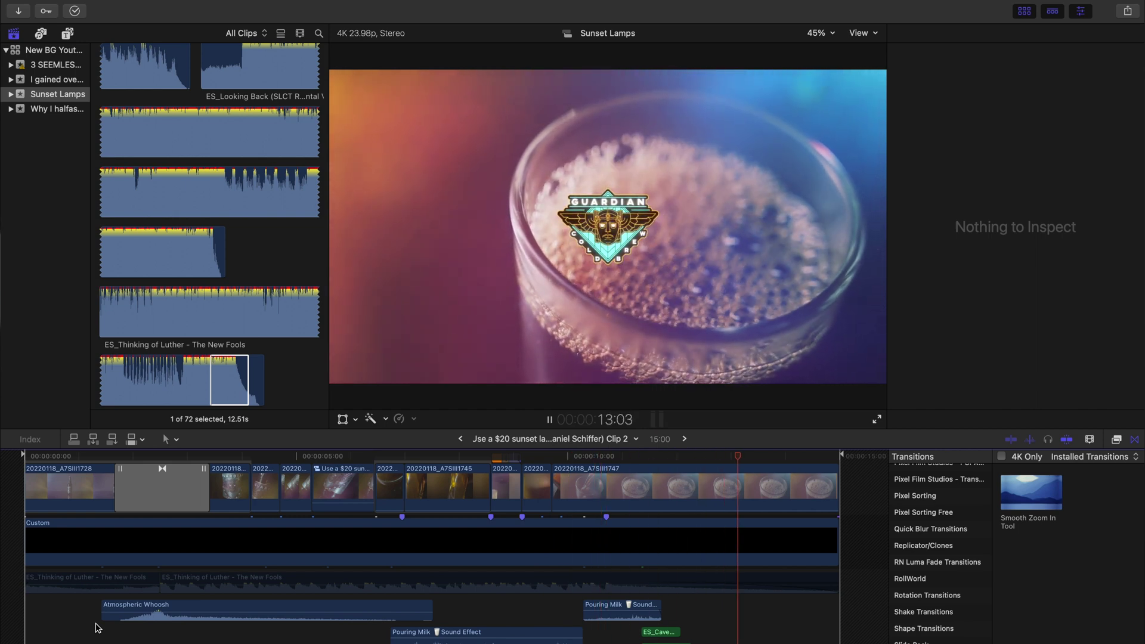
left_click(94, 628)
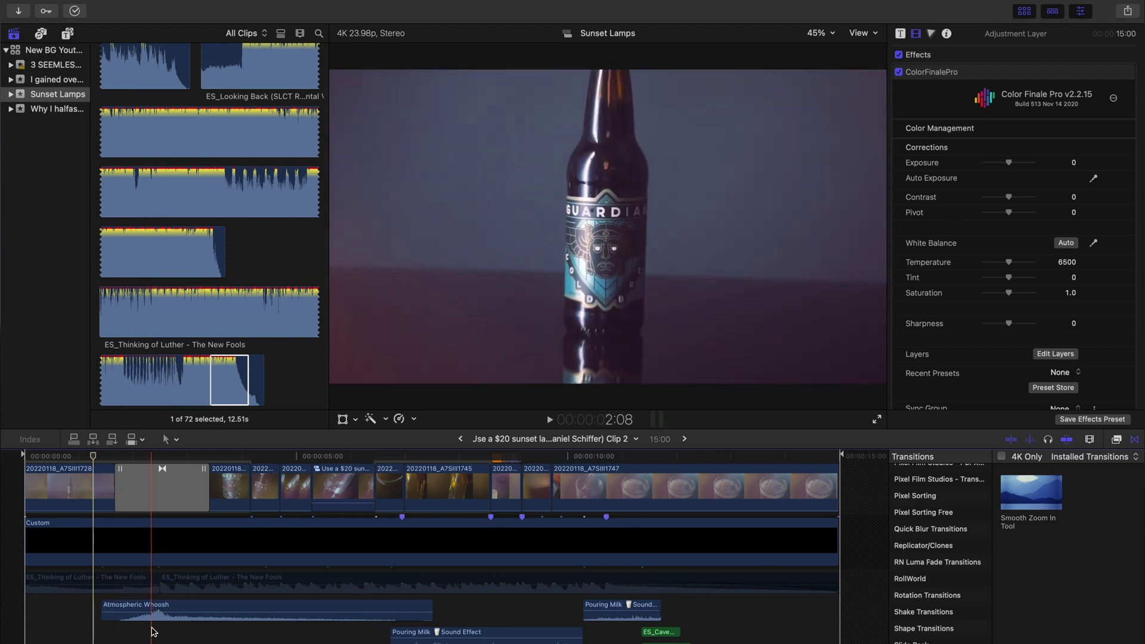
key("shift+s")
key("shift+s")
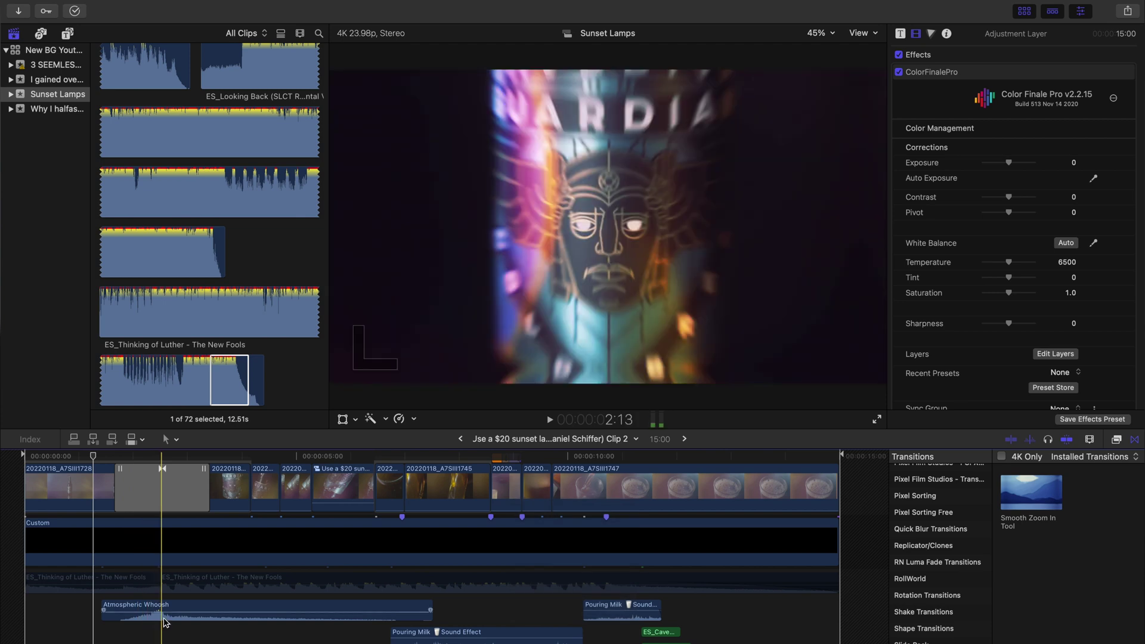
- Play the pouring shots from just before the first Pouring Milk sound effect to check how its start matches the picture
scroll(275, 620, "right", 3)
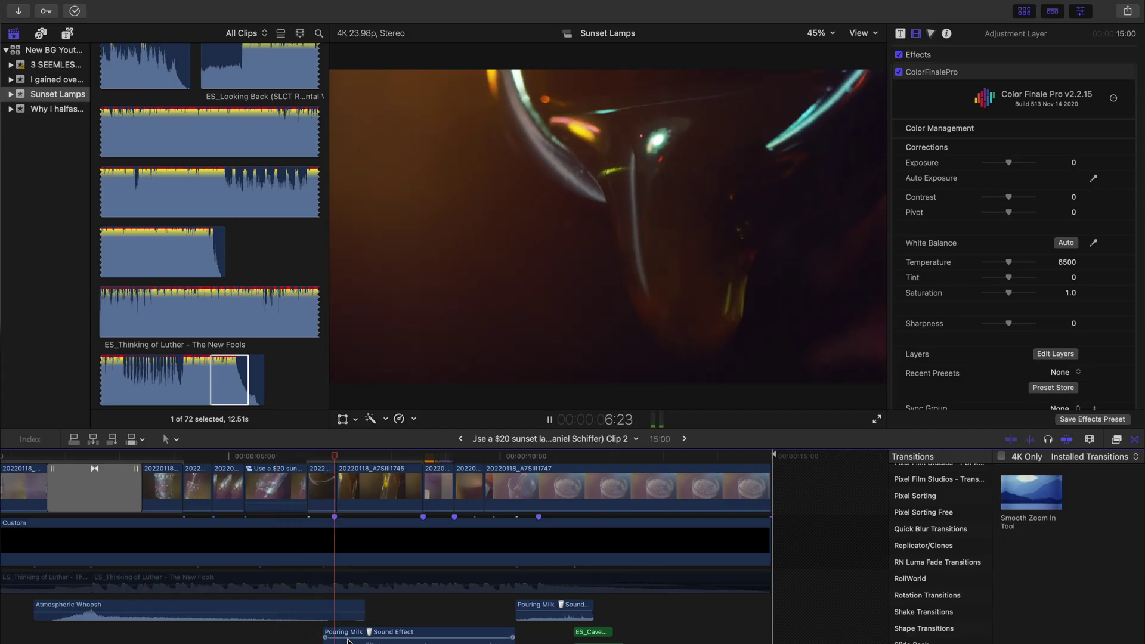
key("super+equal")
key("super+equal")
key("super+equal")
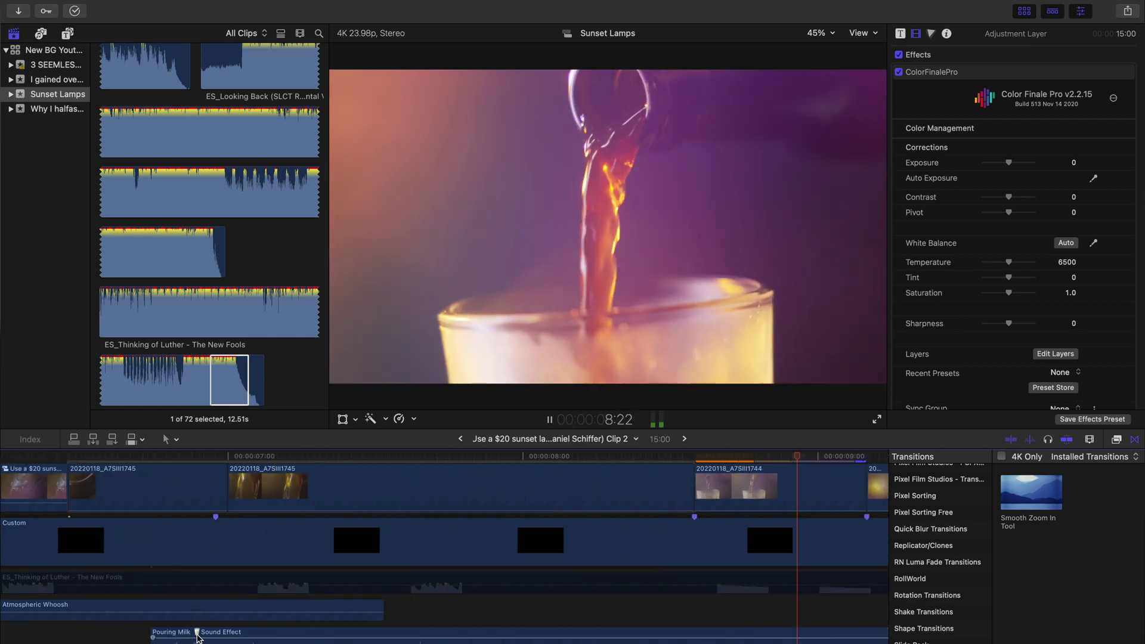
left_click(128, 631)
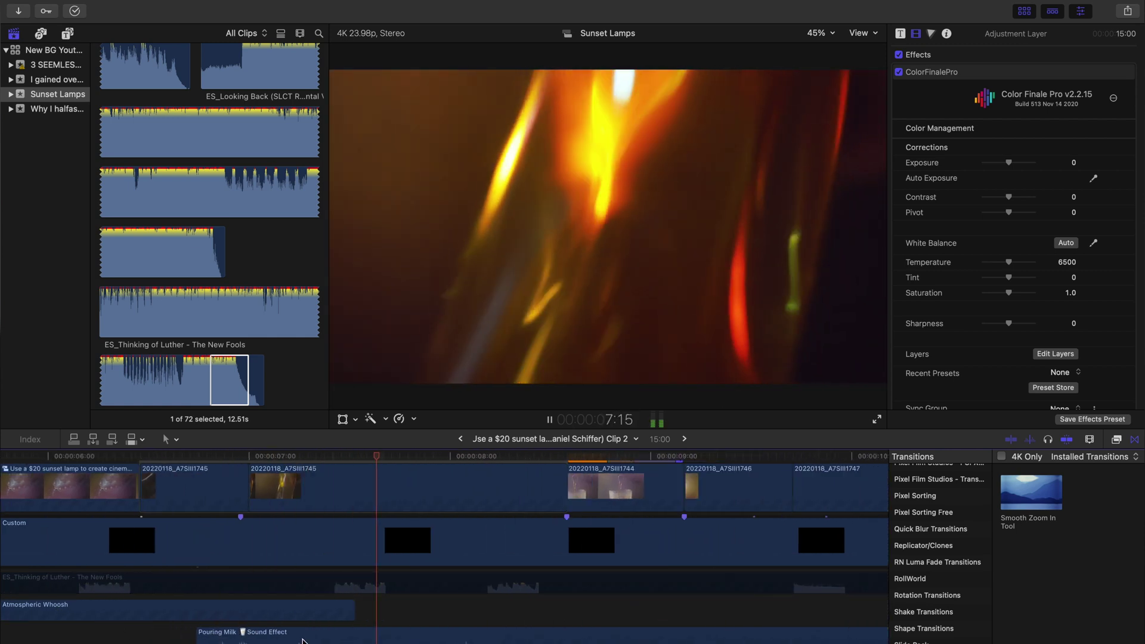
- Examine the second Pouring Milk sound effect and the ES_Cave Water Drips effect under the glass shot
key("super+minus")
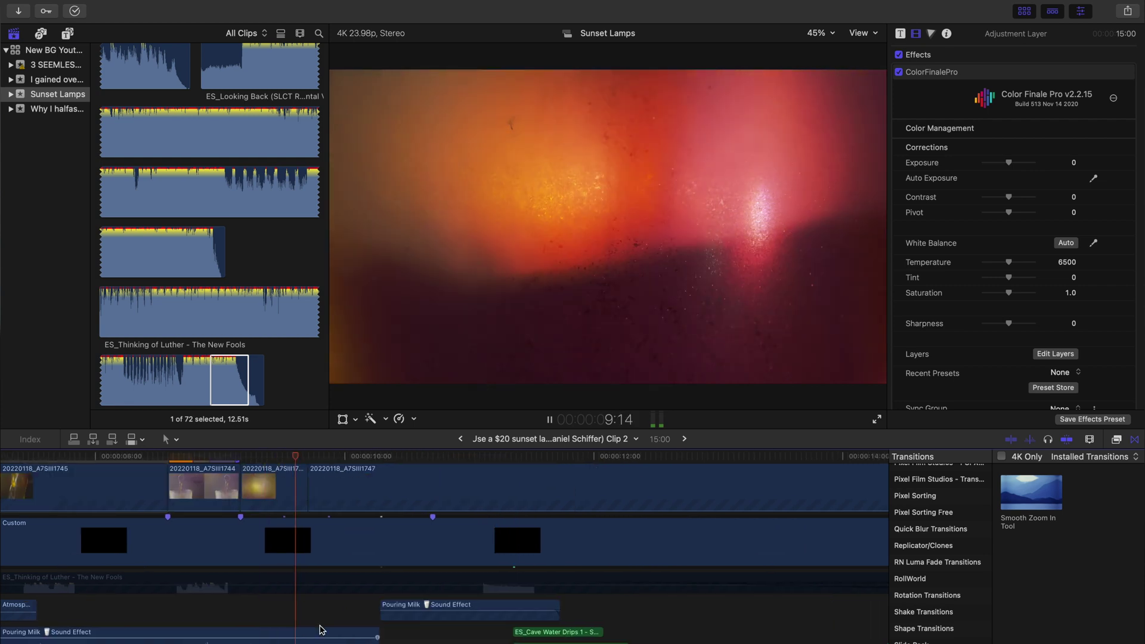
key("space")
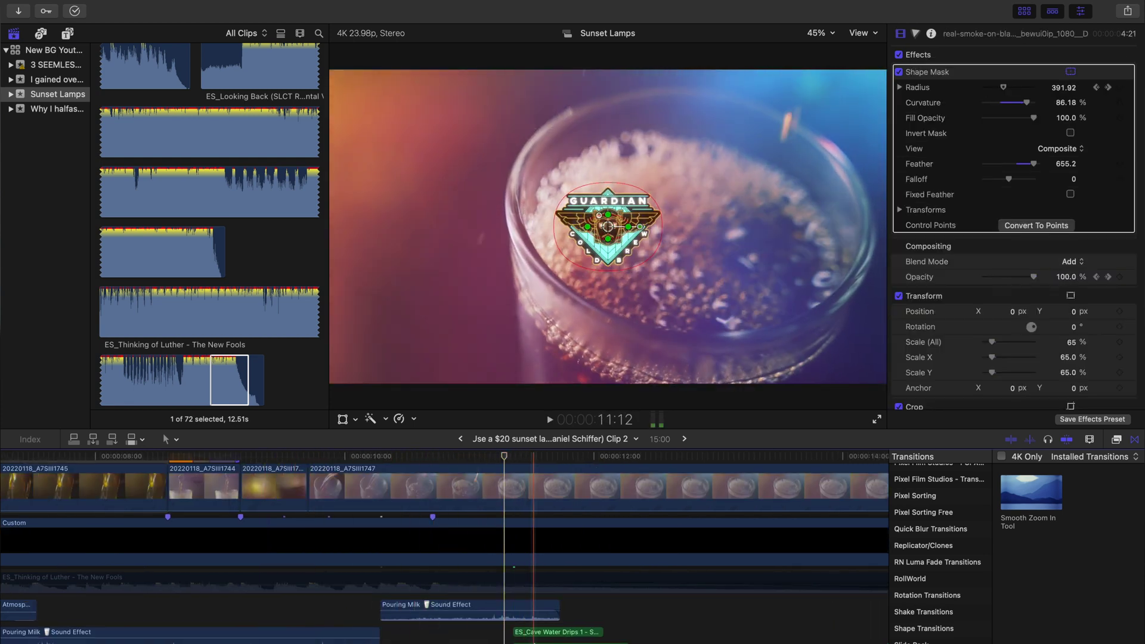
key("super+equal")
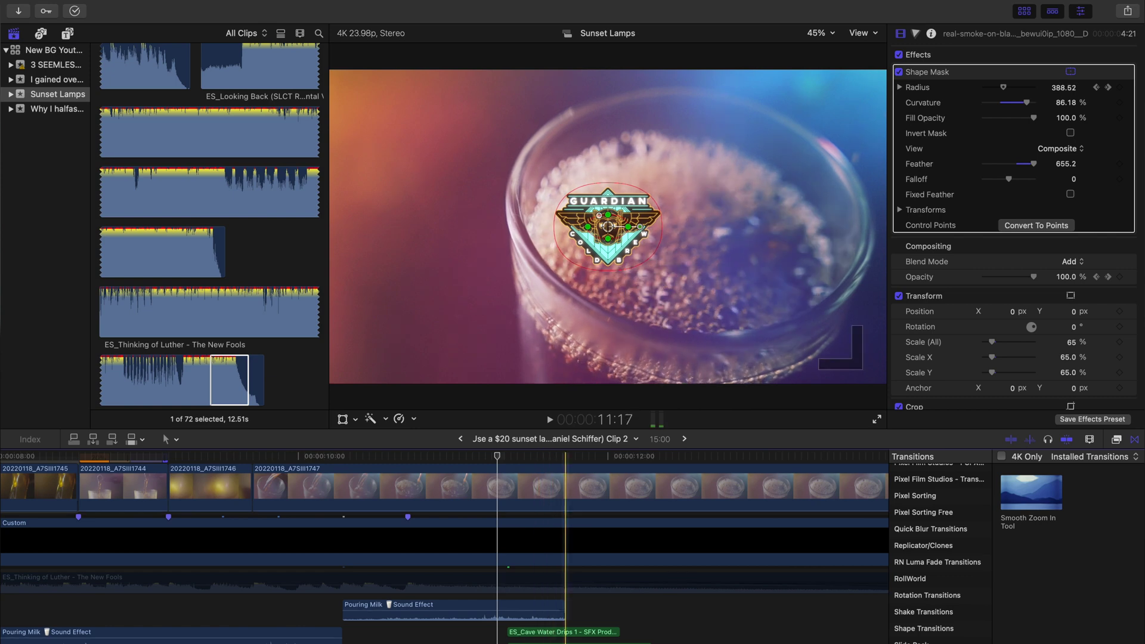